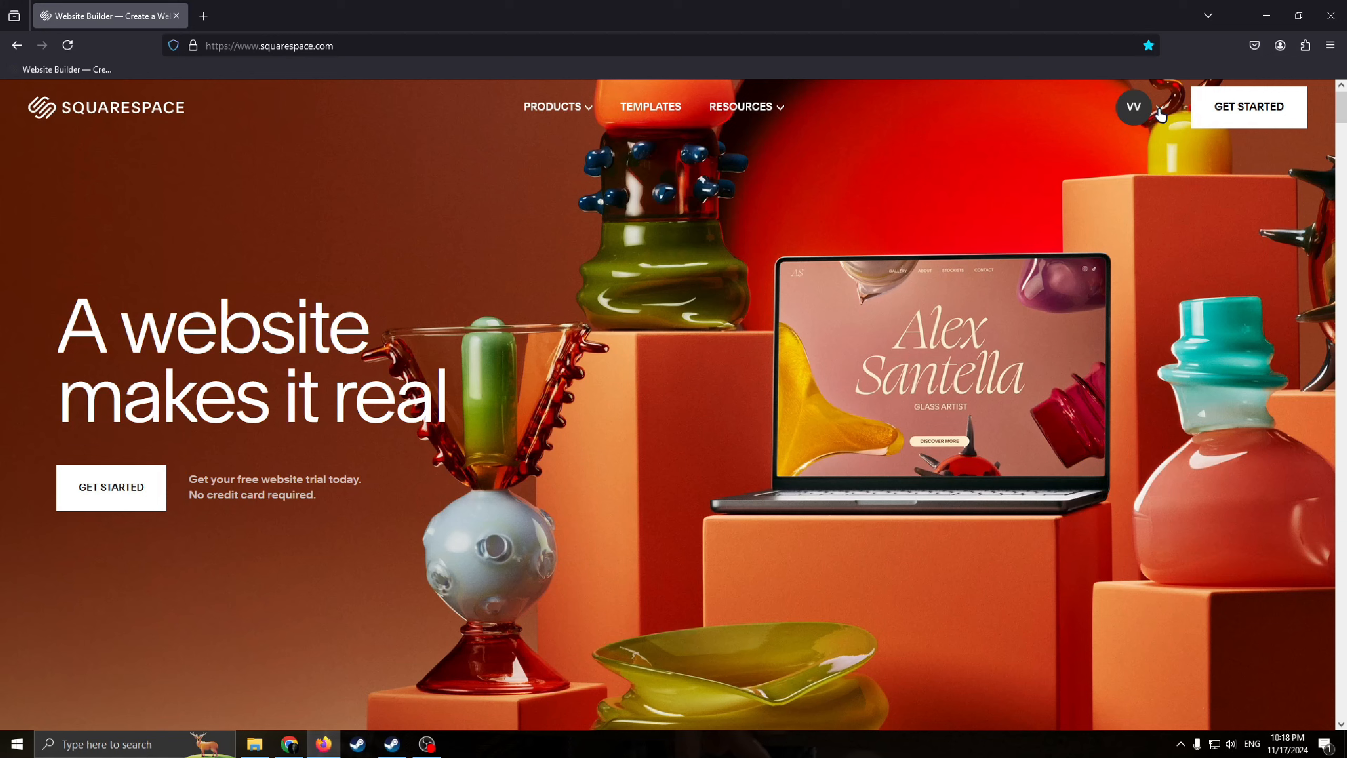
- Open the Squarespace website templates and submit Business as the site topic
click(1160, 113)
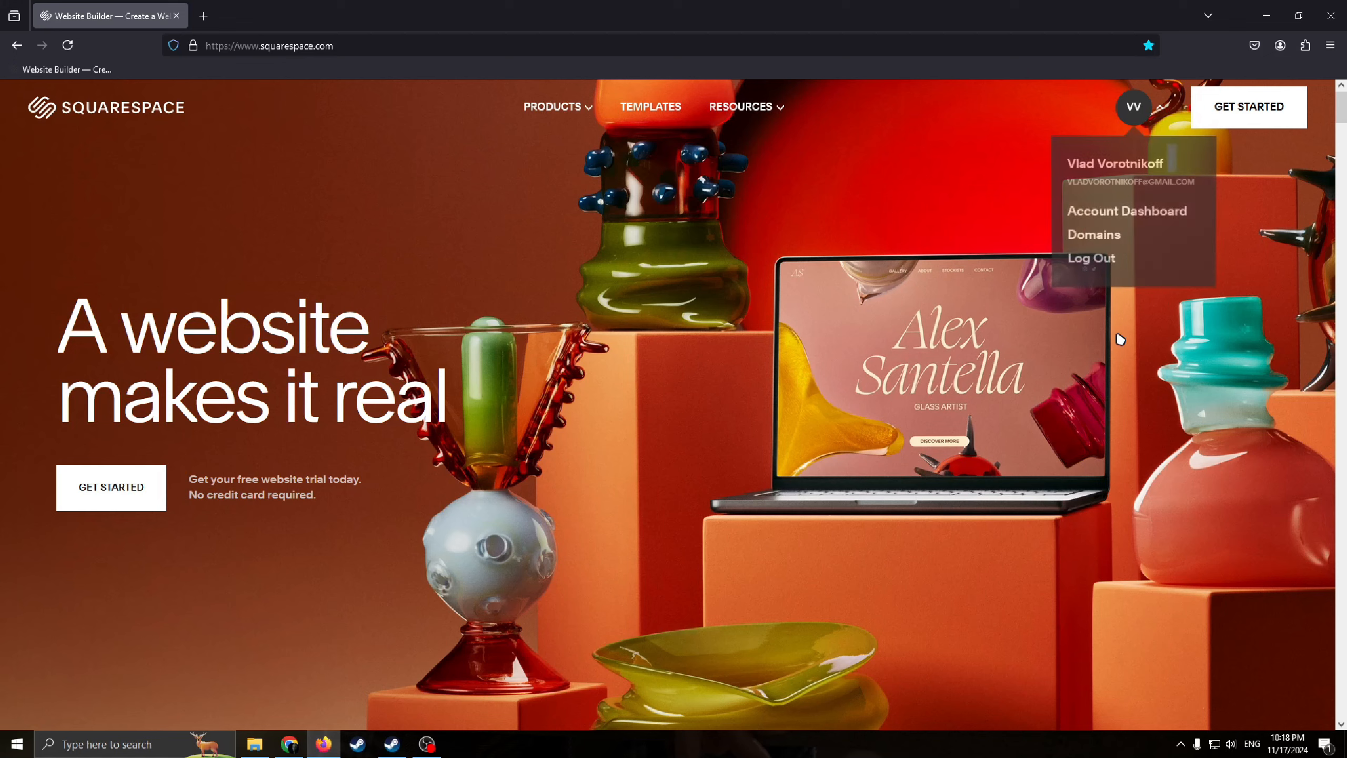
mouse_move(552, 105)
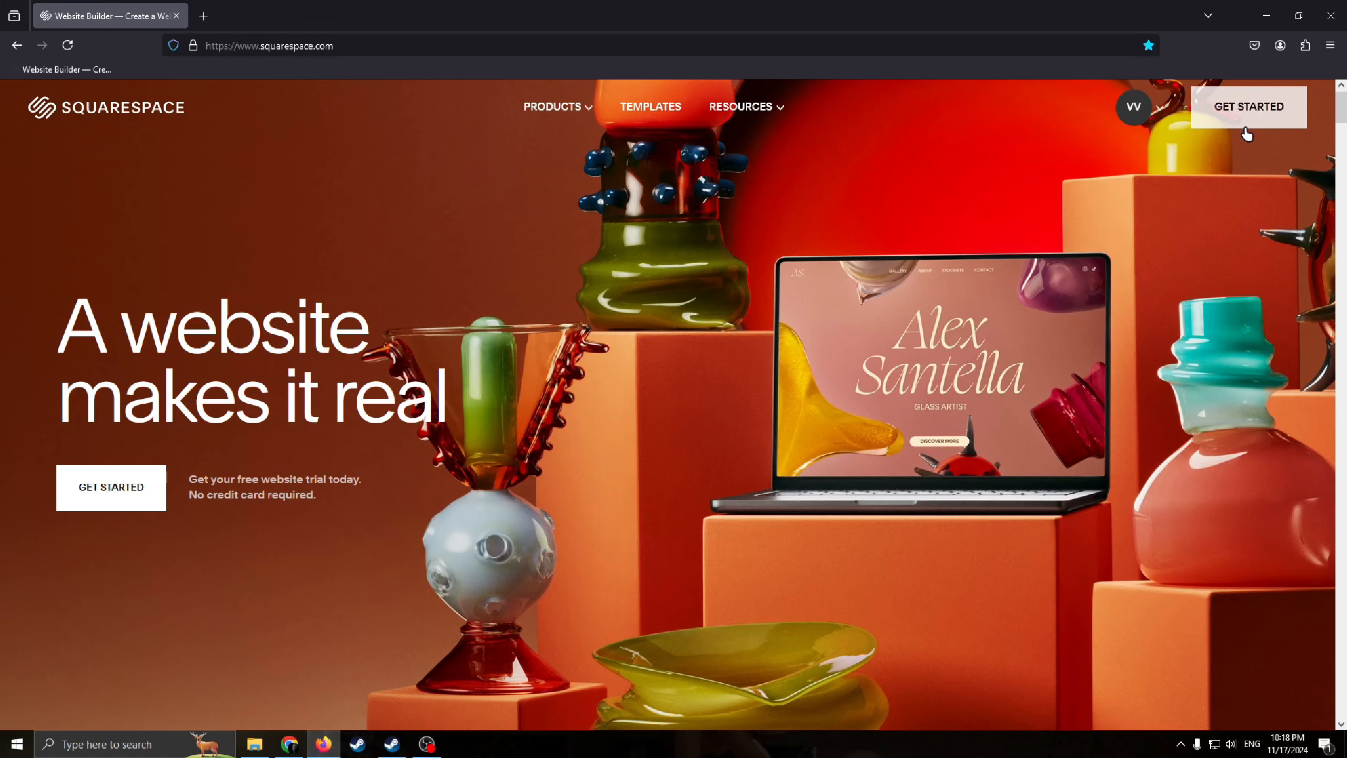
click(651, 106)
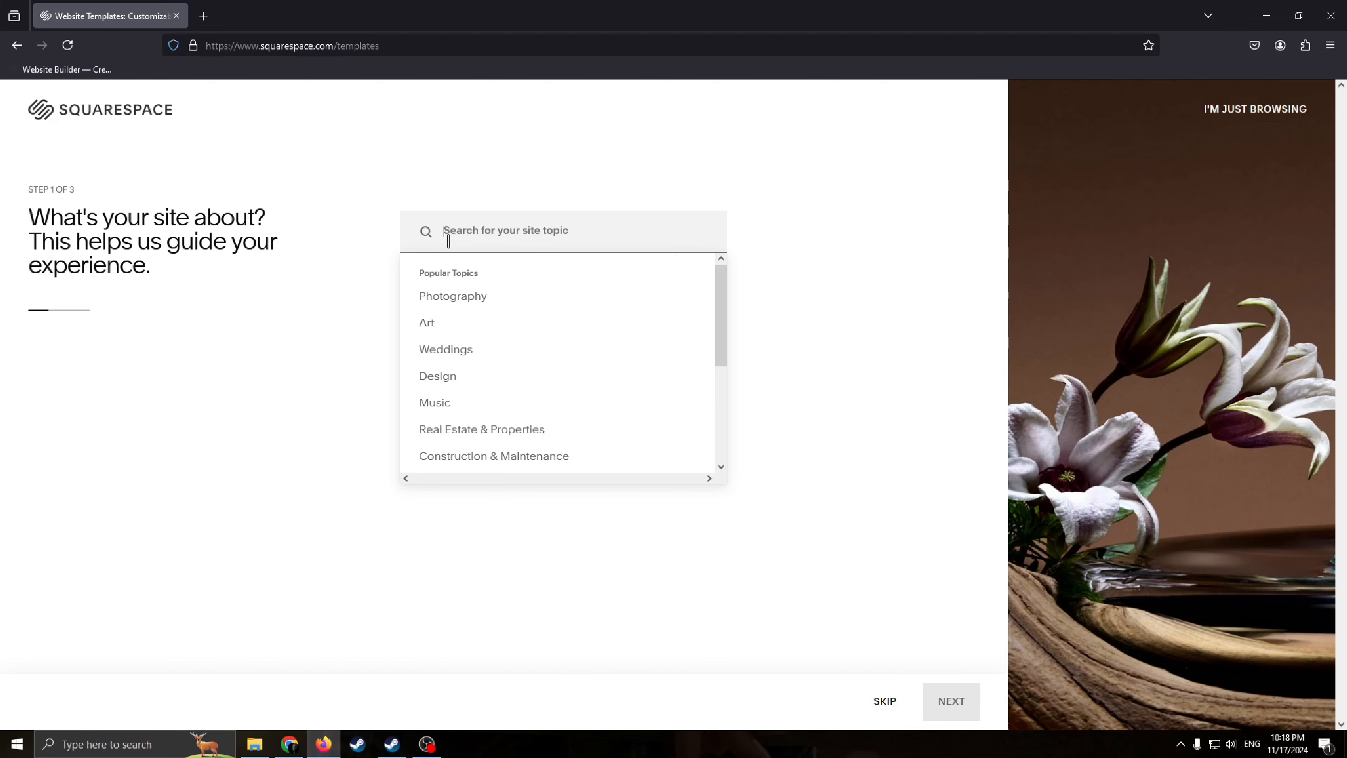
text(B)
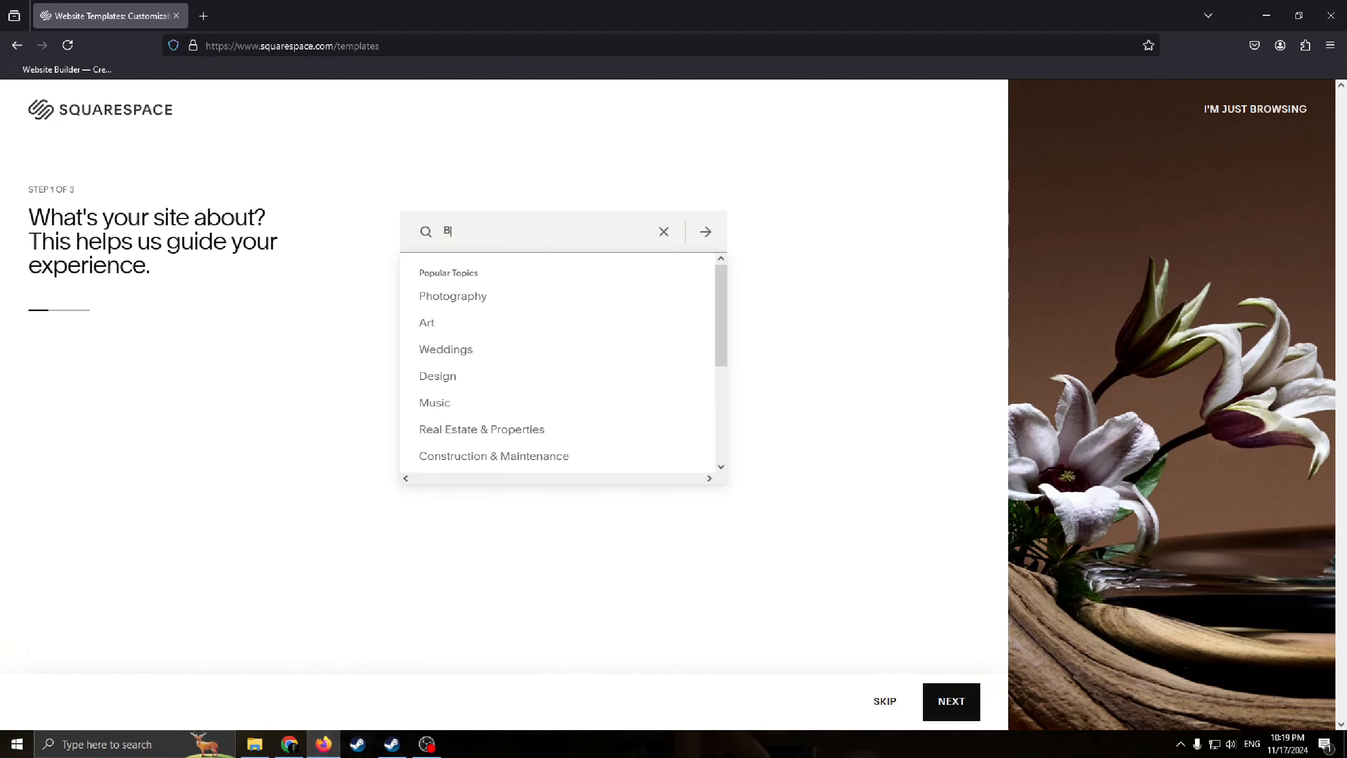
text(usiness)
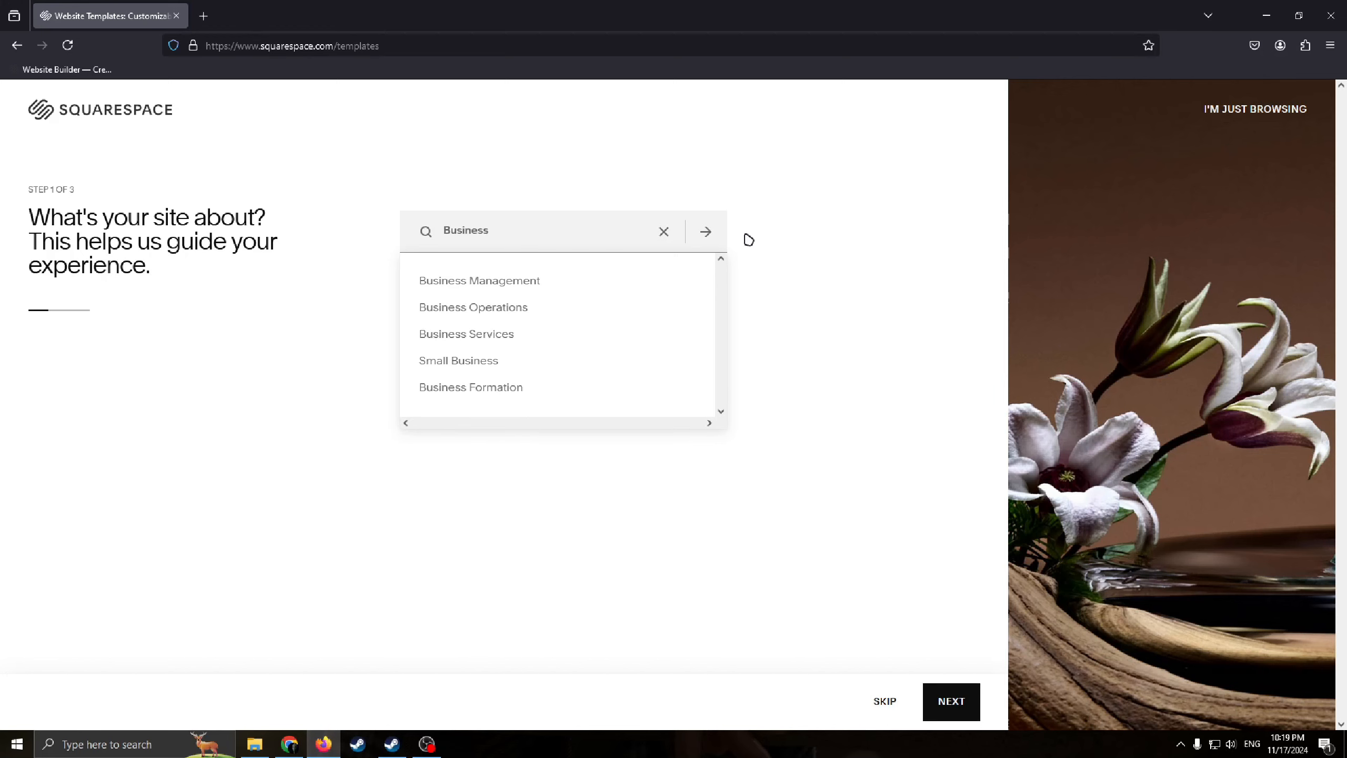
click(705, 233)
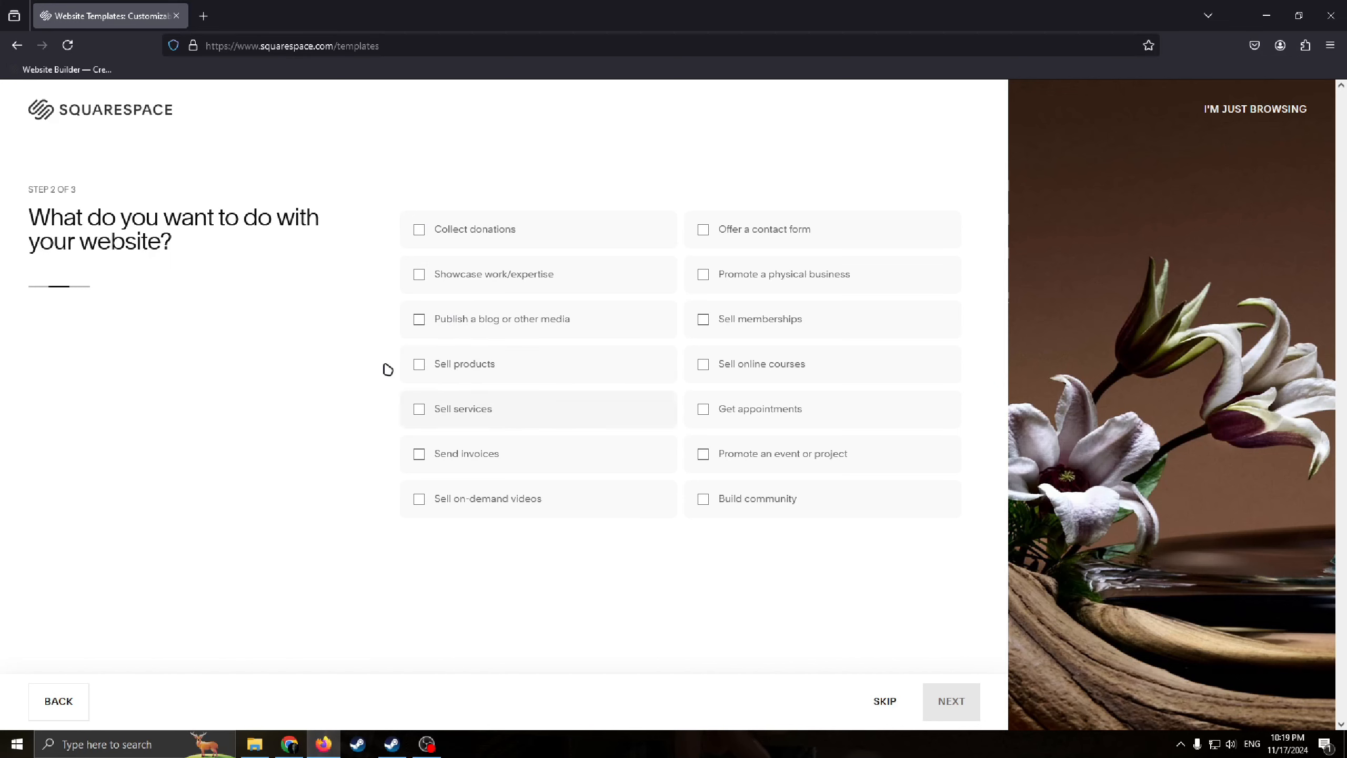
- Choose Sell products, Sell services and Promote a physical business as the website's purposes, and browse the designer templates
click(418, 365)
click(417, 411)
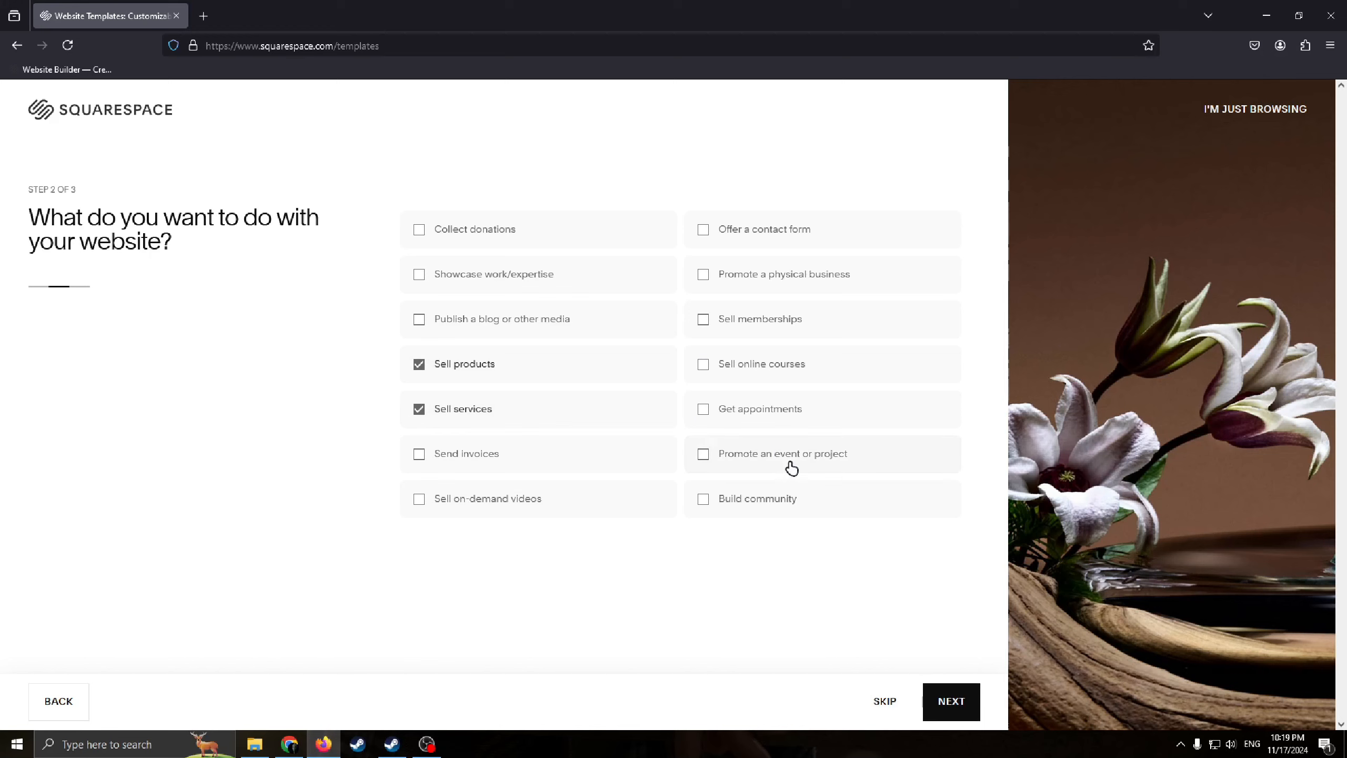
click(721, 288)
click(926, 701)
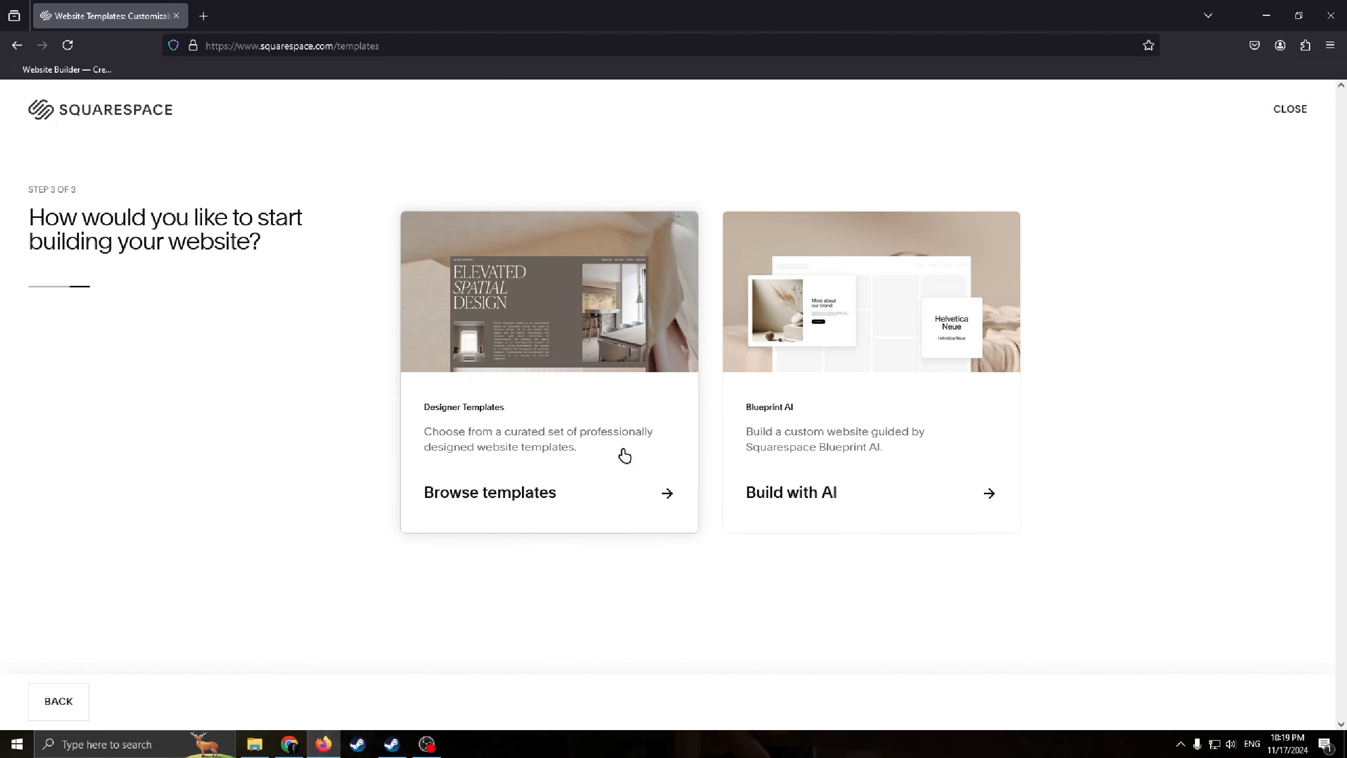
click(629, 474)
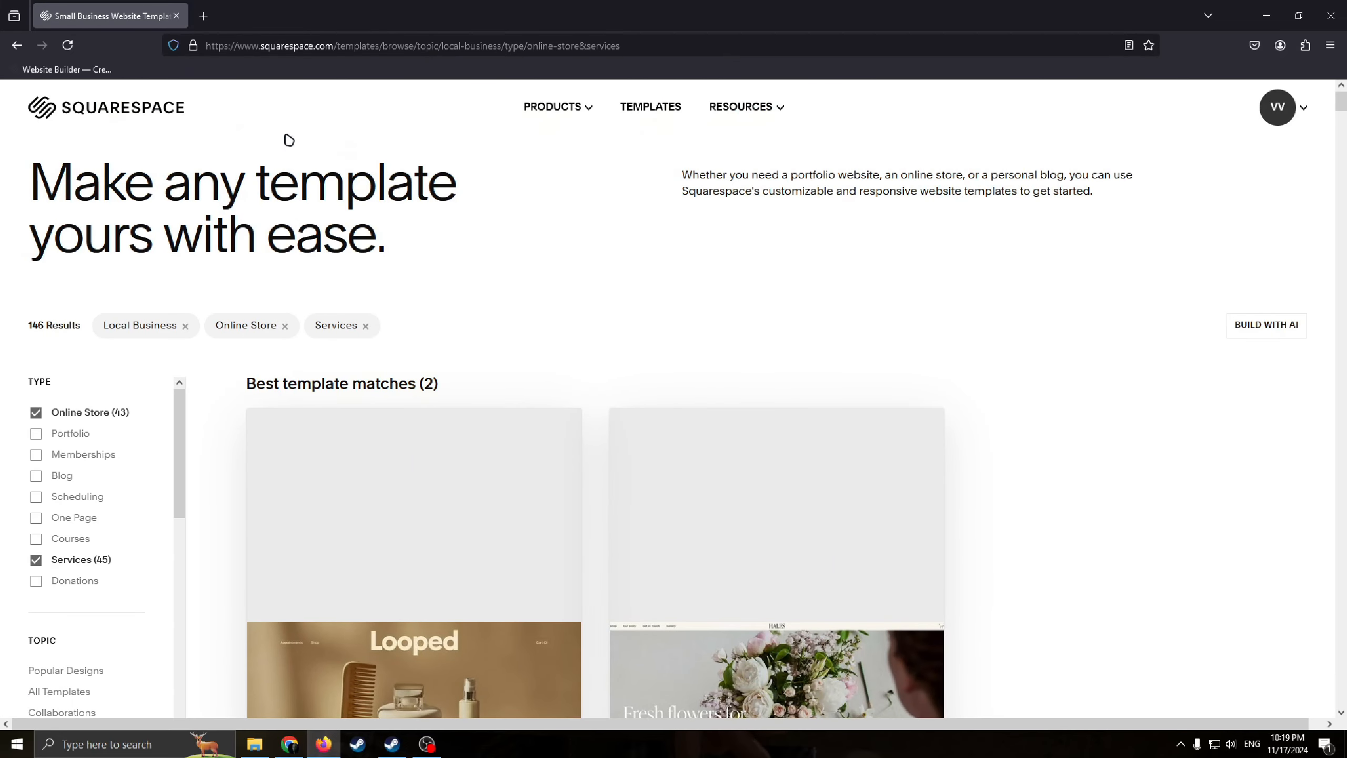
- Look through the templates matched to Local Business, Online Store and Services, including the best matches and local business designs
scroll(530, 281, down, 3)
scroll(424, 329, up, 3)
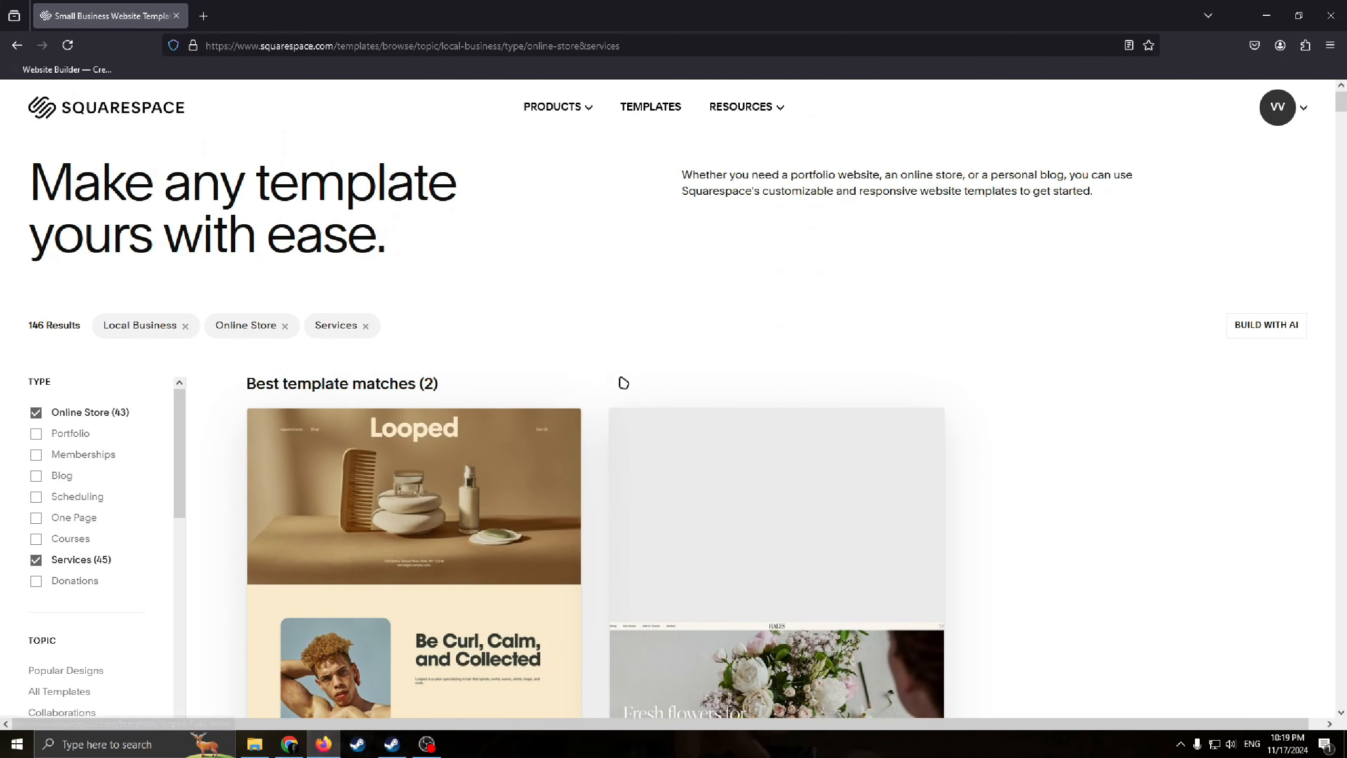
scroll(636, 377, down, 3)
scroll(583, 355, up, 1)
scroll(546, 414, down, 5)
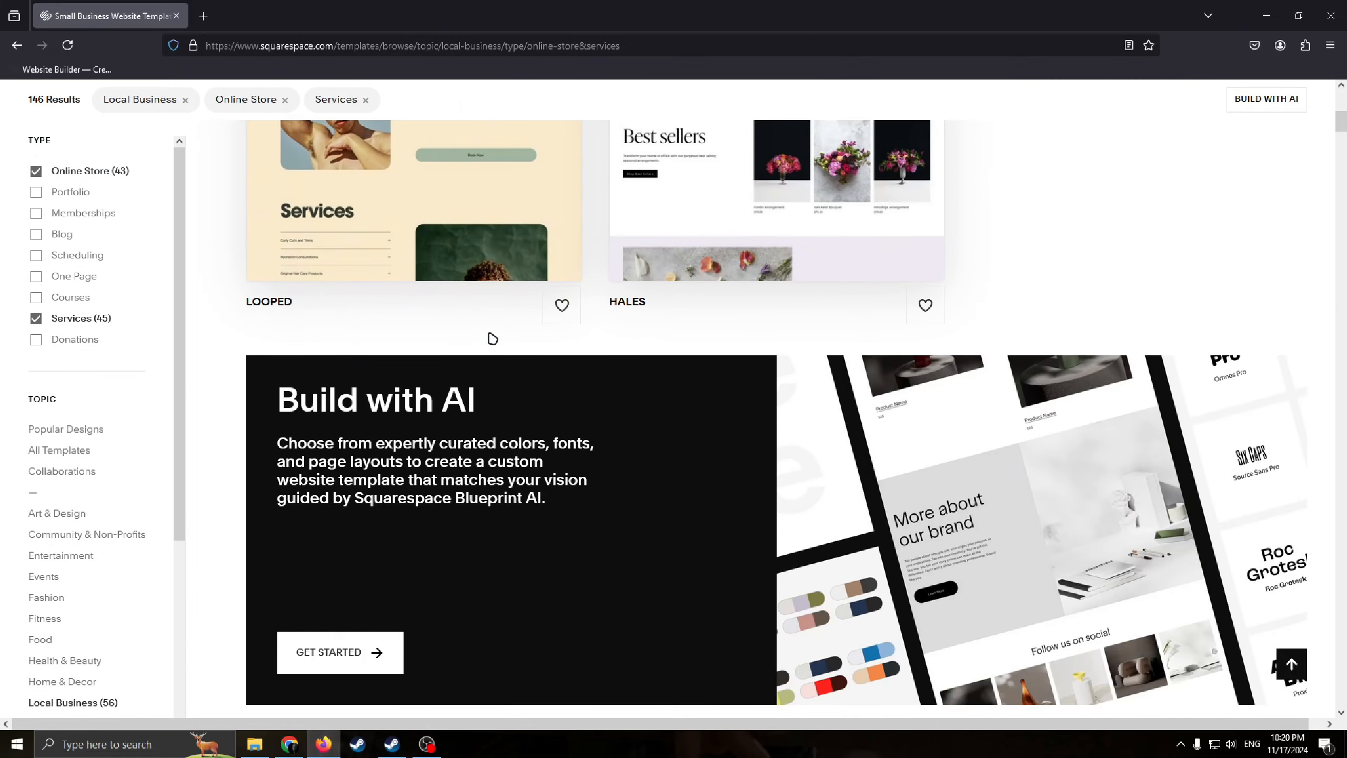
scroll(648, 391, up, 7)
scroll(637, 394, down, 5)
scroll(565, 399, up, 4)
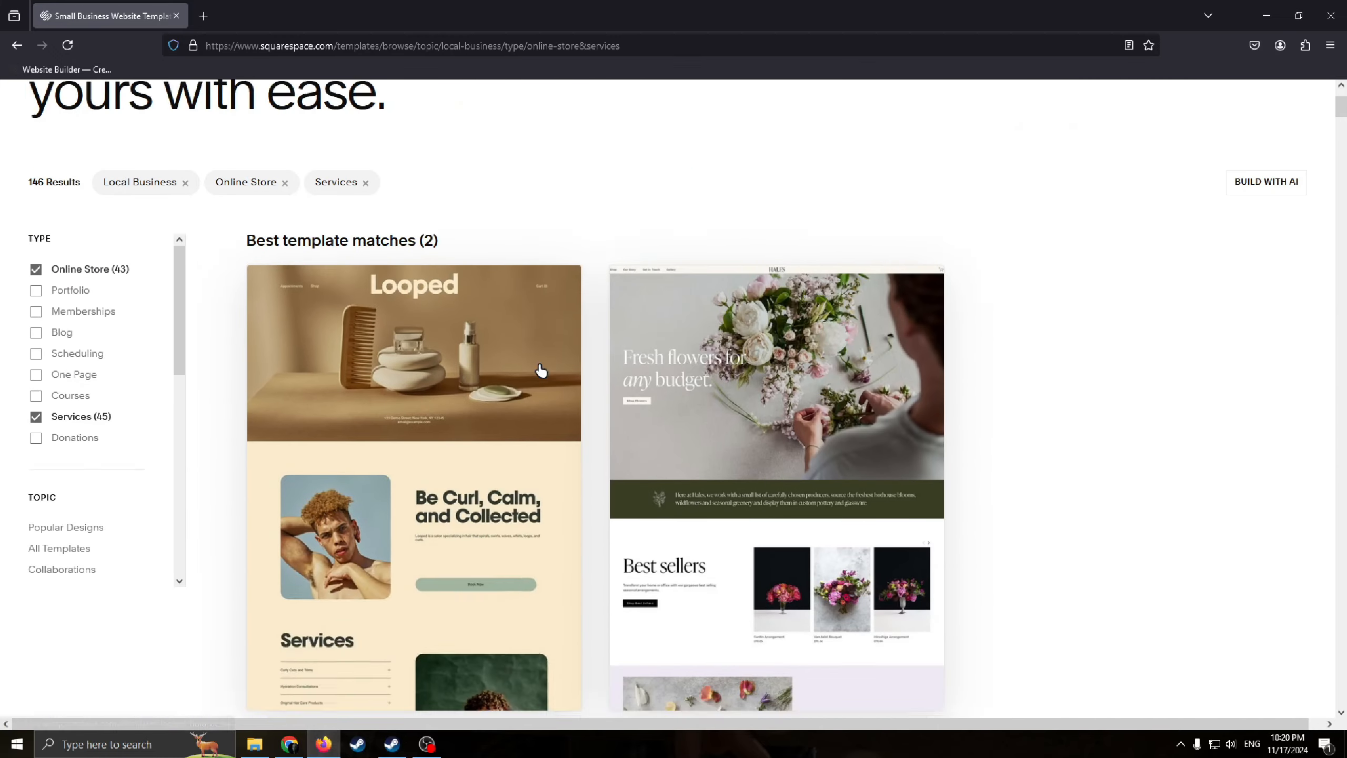
scroll(544, 370, down, 6)
scroll(594, 353, up, 5)
scroll(584, 345, down, 5)
scroll(578, 340, up, 5)
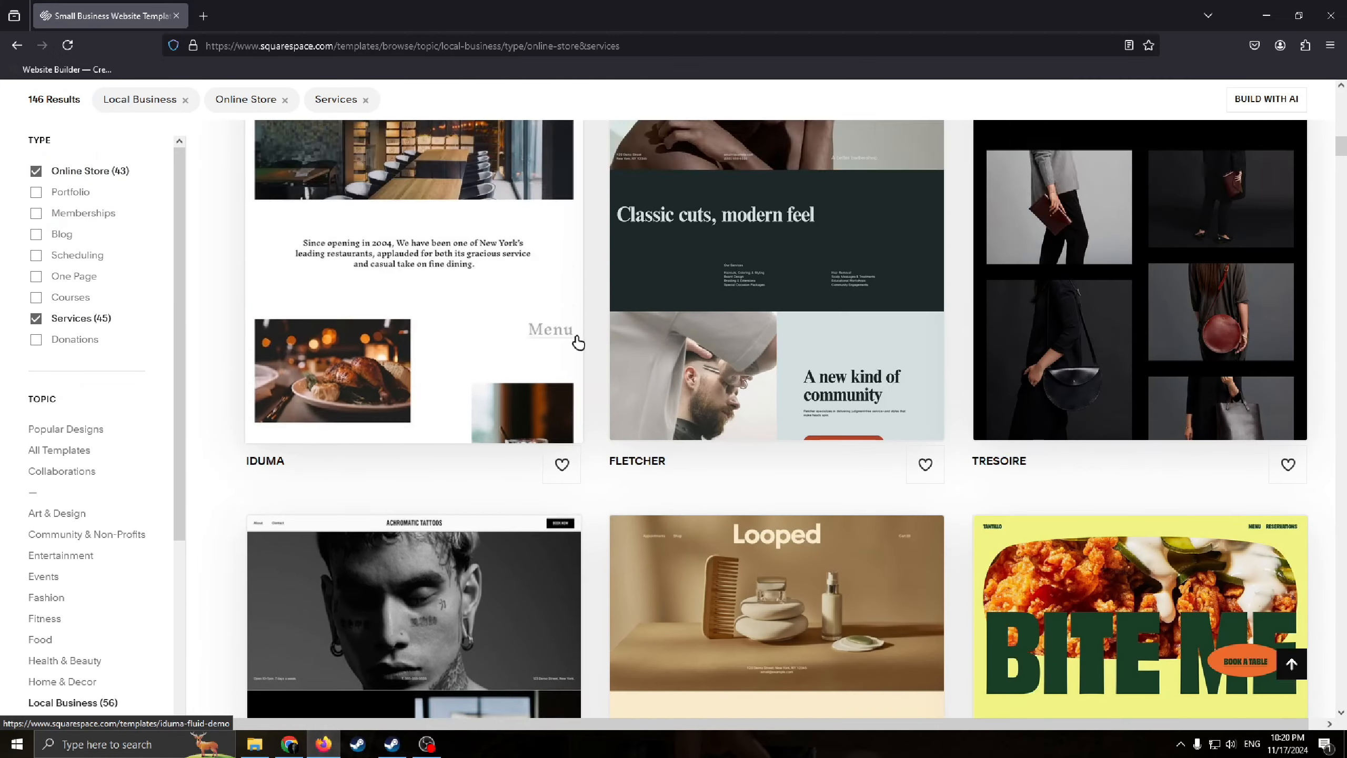
scroll(636, 339, down, 5)
scroll(712, 339, up, 10)
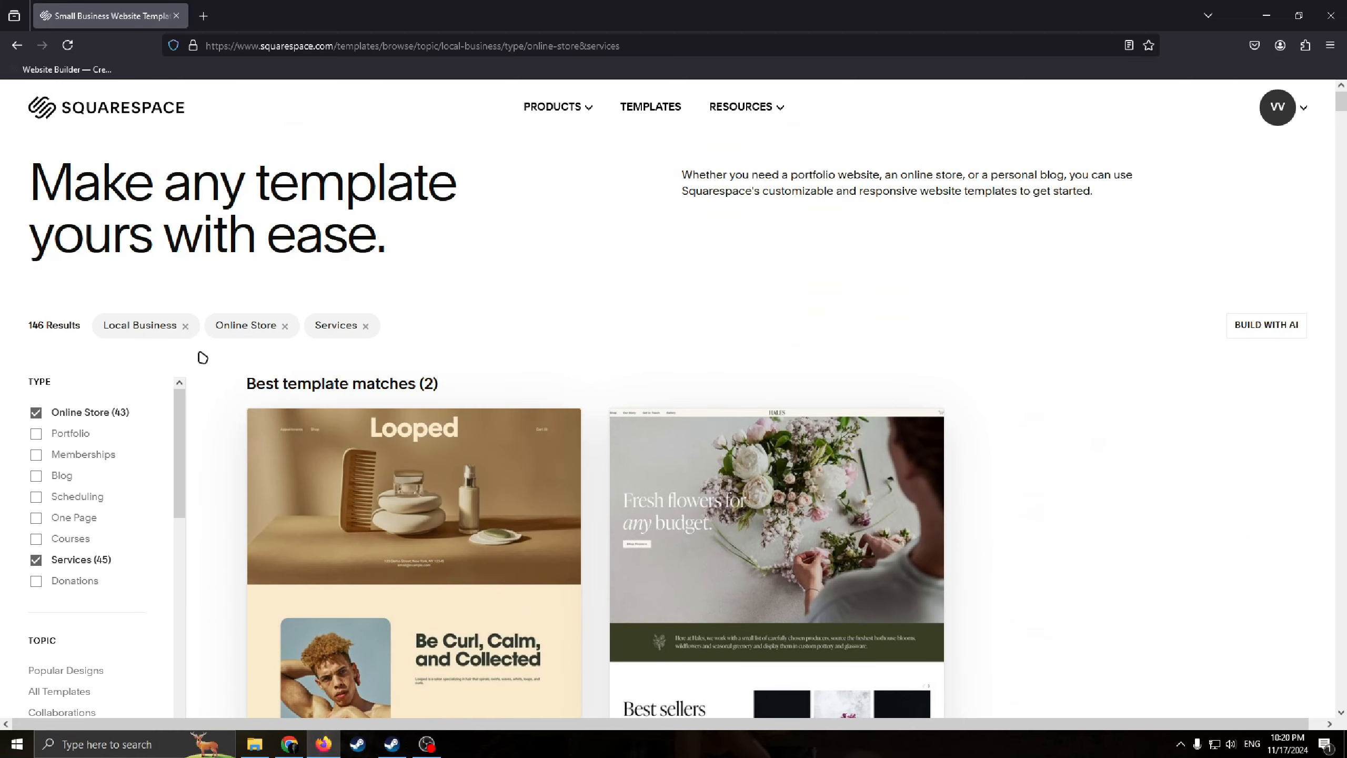
scroll(530, 329, down, 1)
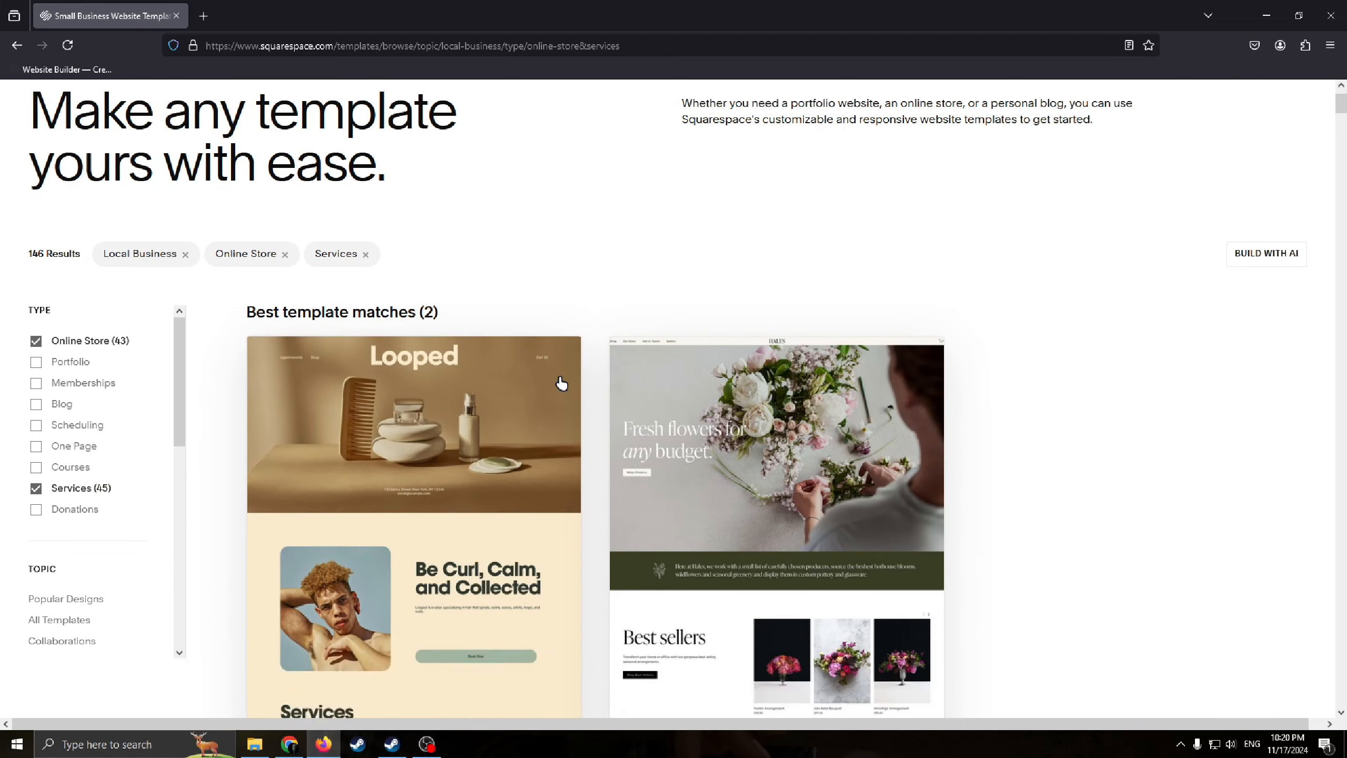
scroll(508, 310, up, 1)
scroll(614, 419, down, 2)
scroll(610, 398, up, 2)
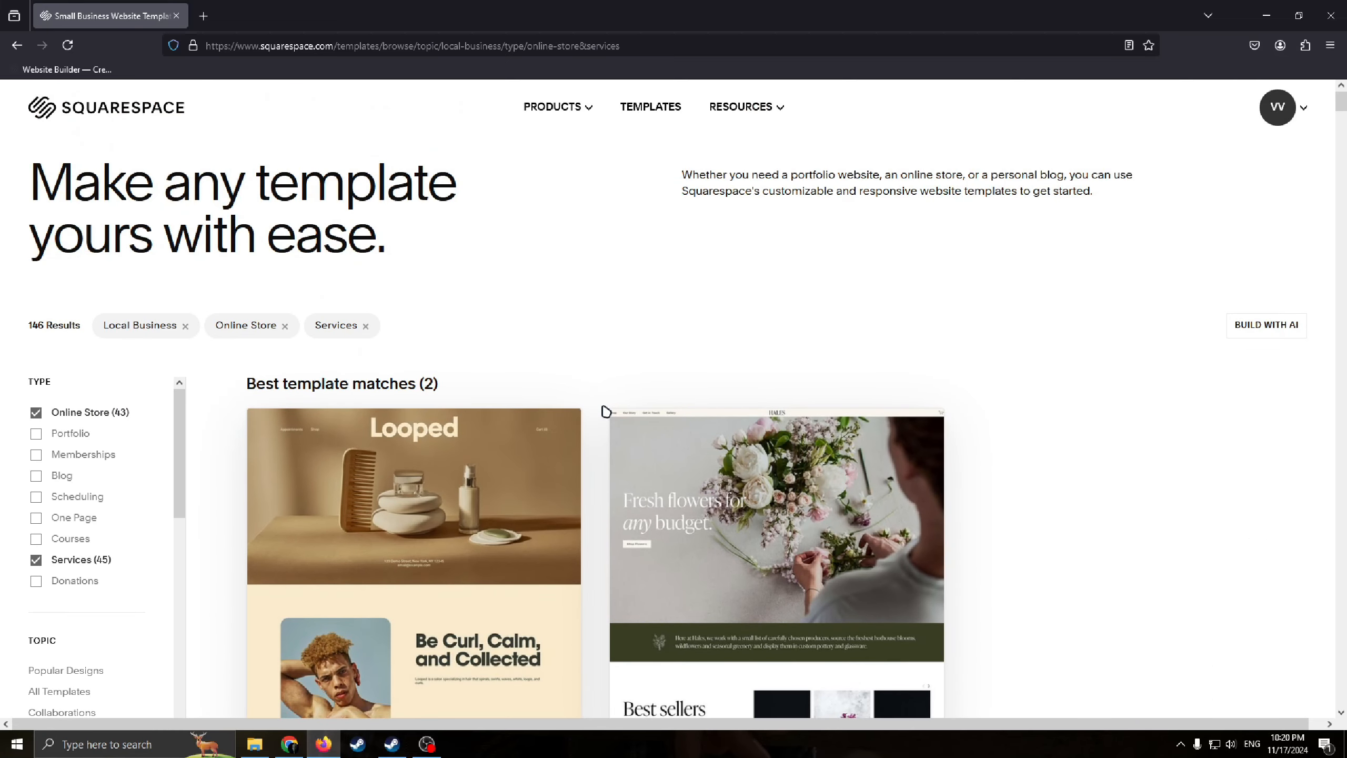
scroll(713, 367, down, 20)
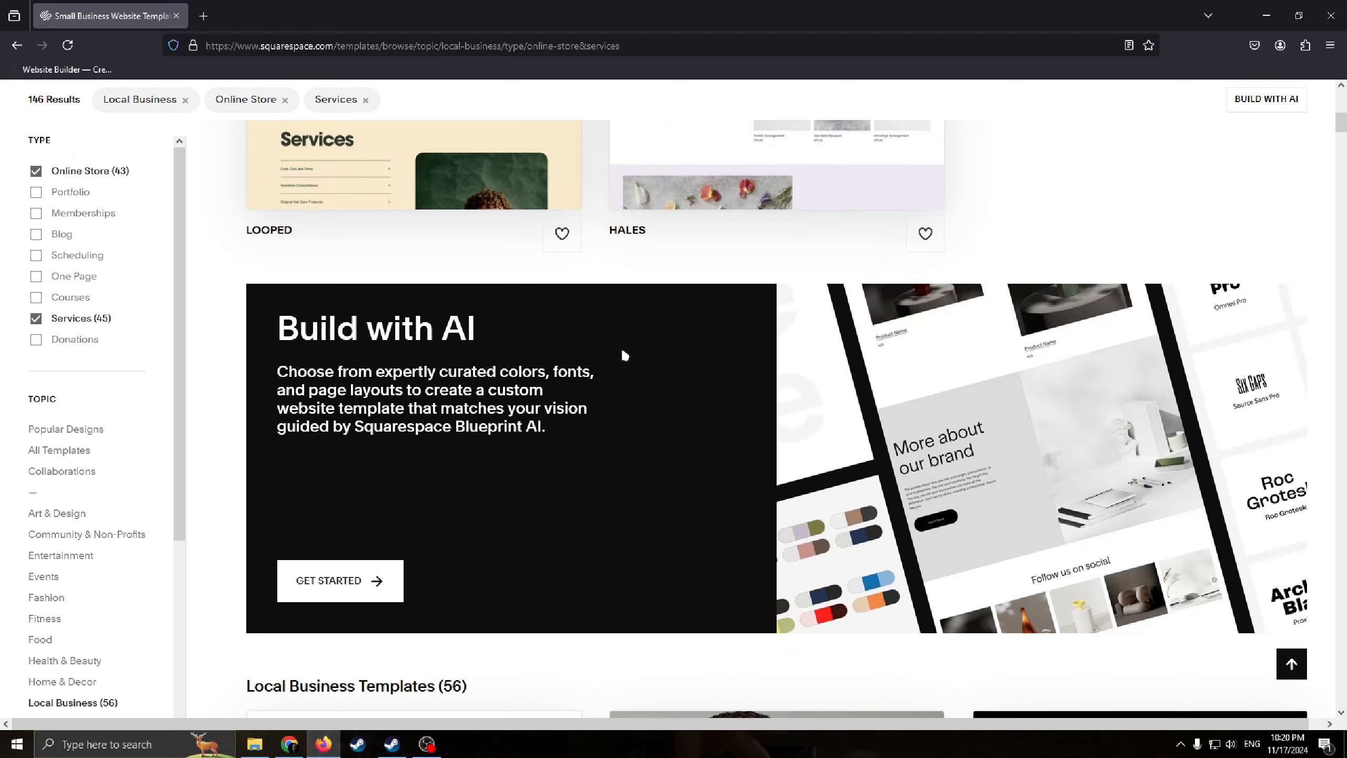
scroll(655, 423, up, 20)
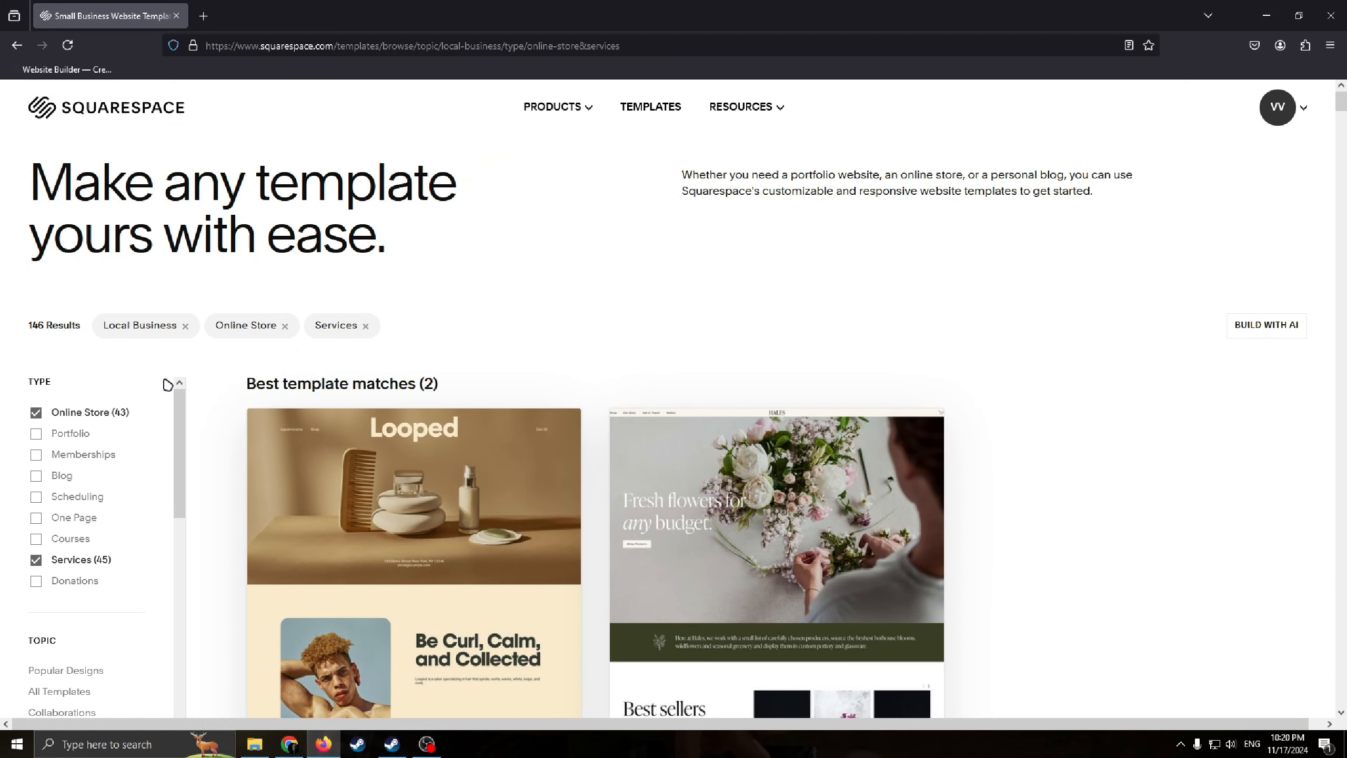
- Remove the Services type filter from the template results, keeping the Online Store filter
scroll(129, 452, down, 1)
scroll(128, 451, up, 1)
scroll(75, 445, down, 1)
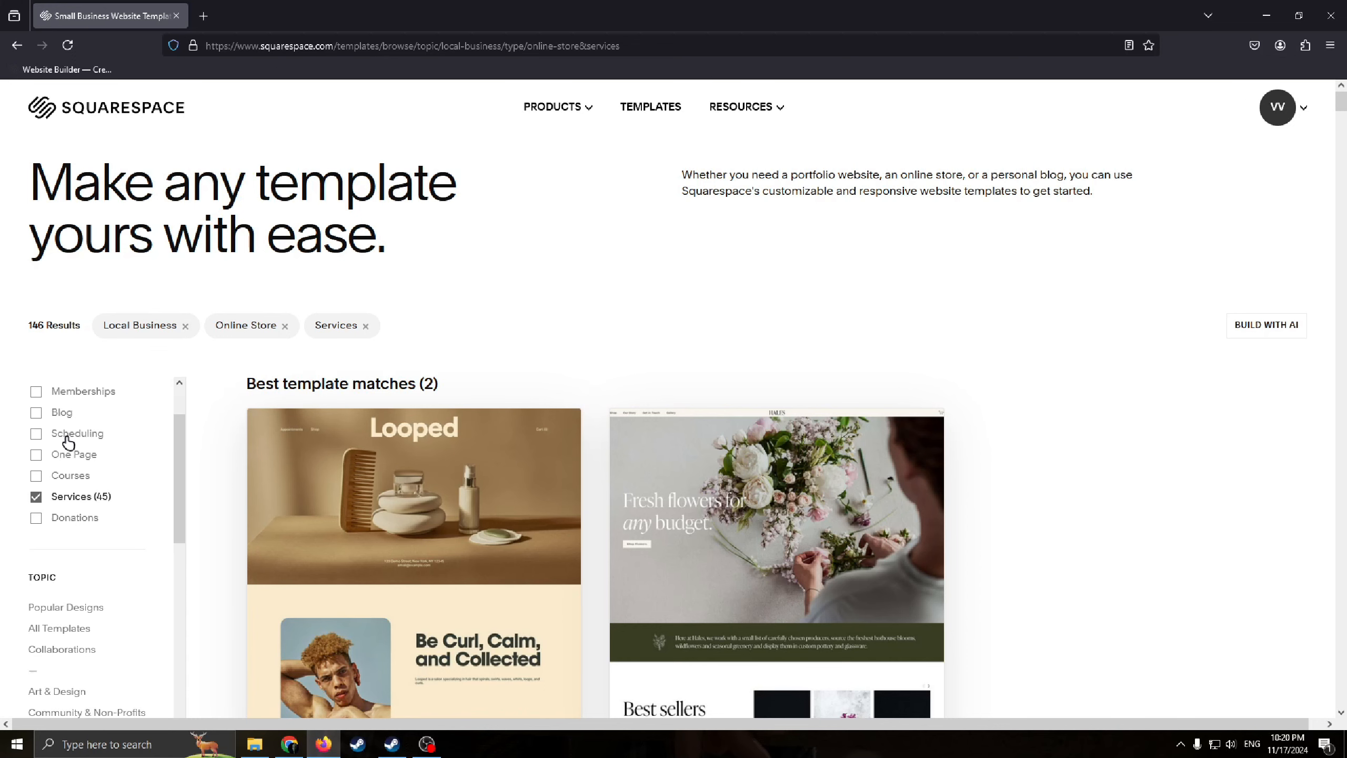
scroll(133, 403, up, 1)
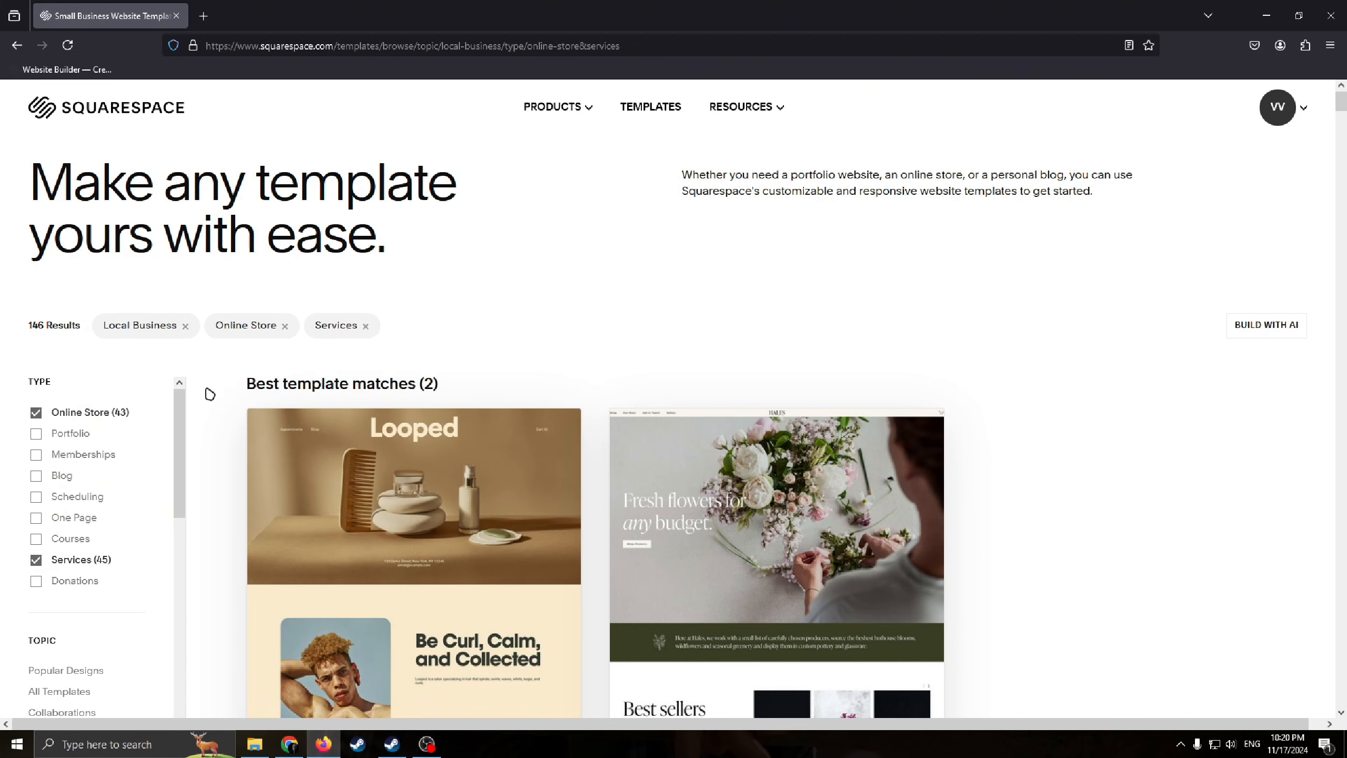
scroll(210, 393, down, 3)
click(44, 345)
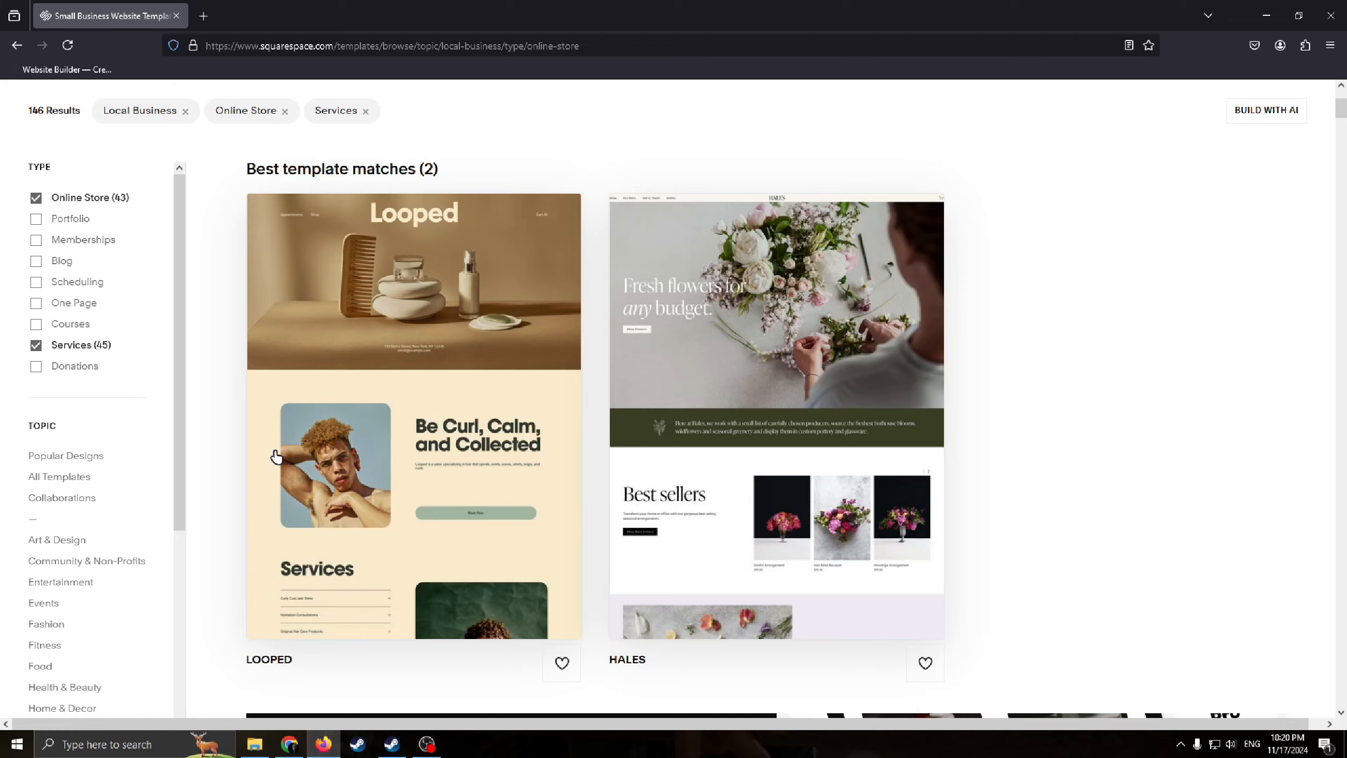
- Review the best online store template matches and open the Tresoire template
scroll(541, 377, up, 3)
scroll(666, 438, down, 4)
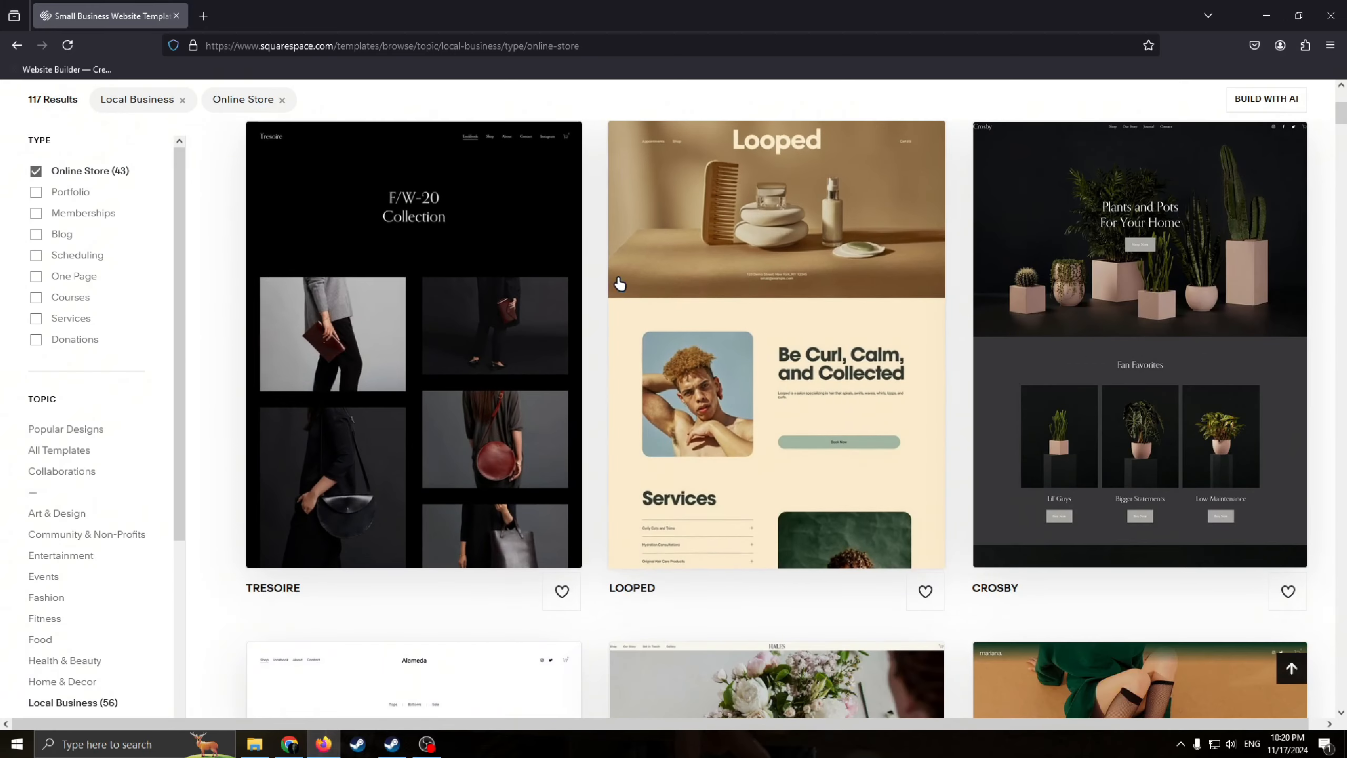
scroll(619, 284, up, 4)
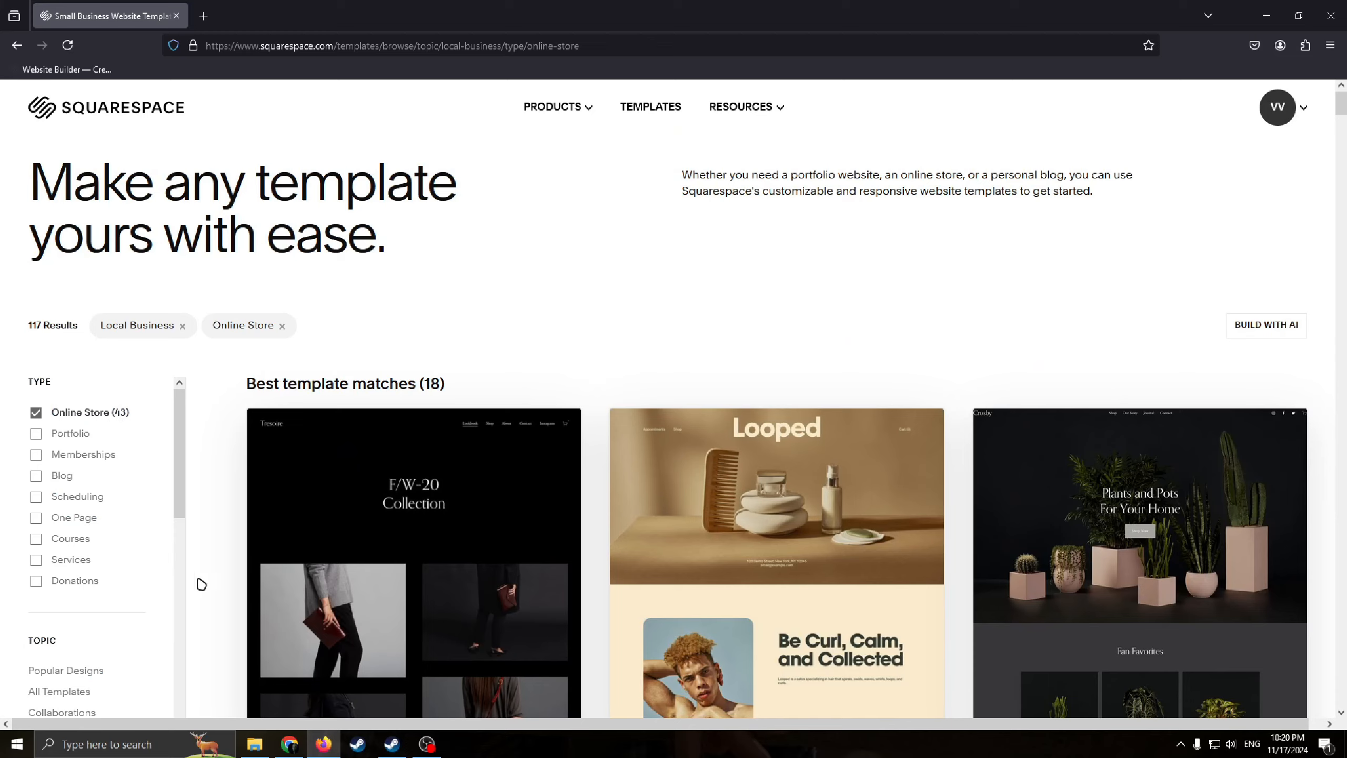
scroll(277, 361, down, 3)
scroll(396, 445, down, 2)
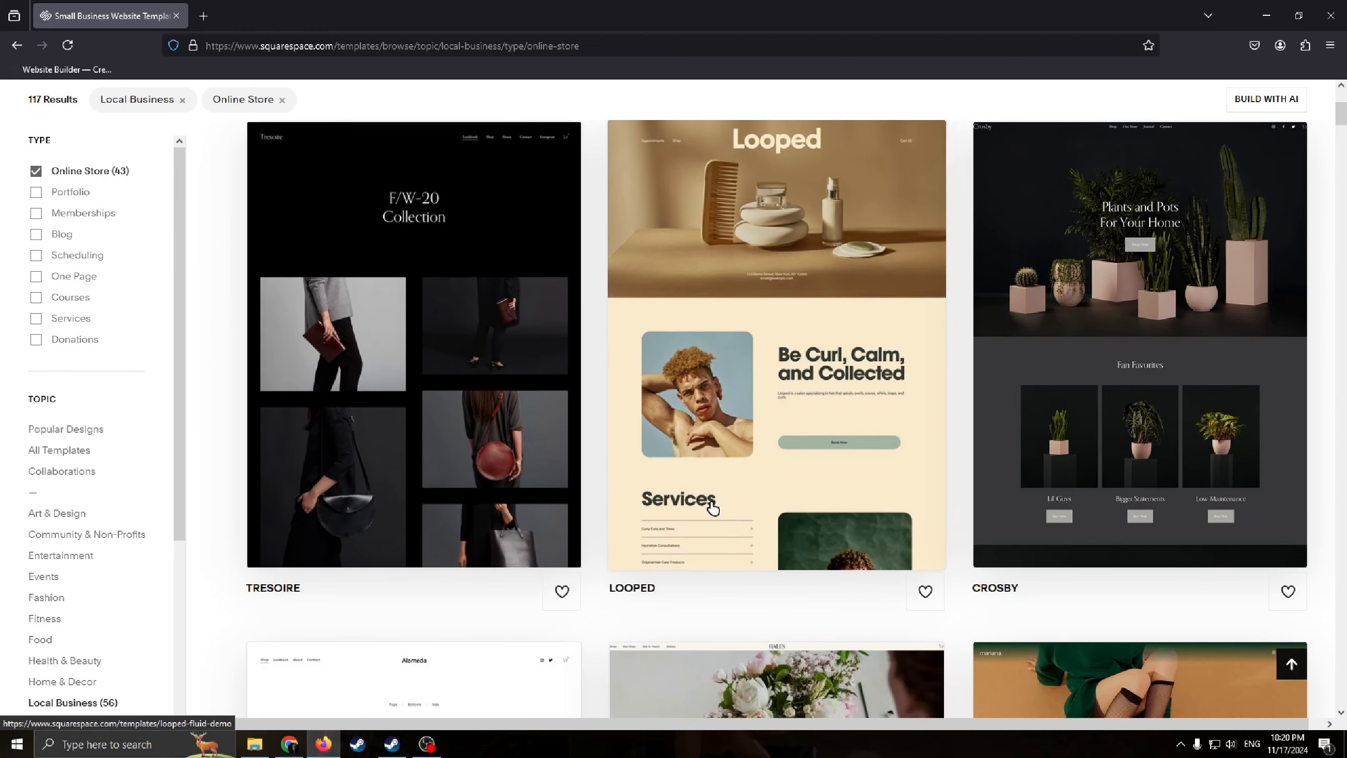
scroll(712, 508, down, 2)
scroll(547, 394, up, 4)
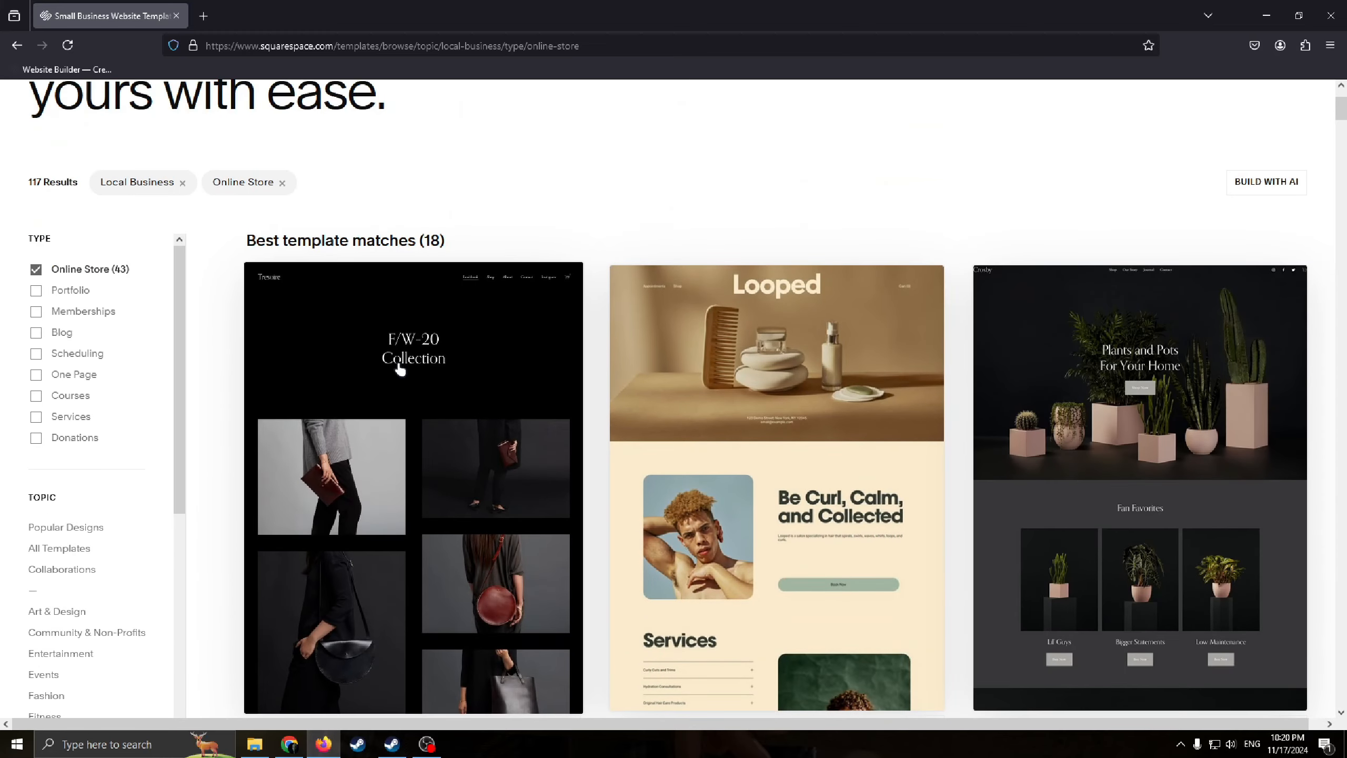
scroll(413, 403, down, 4)
scroll(457, 461, up, 2)
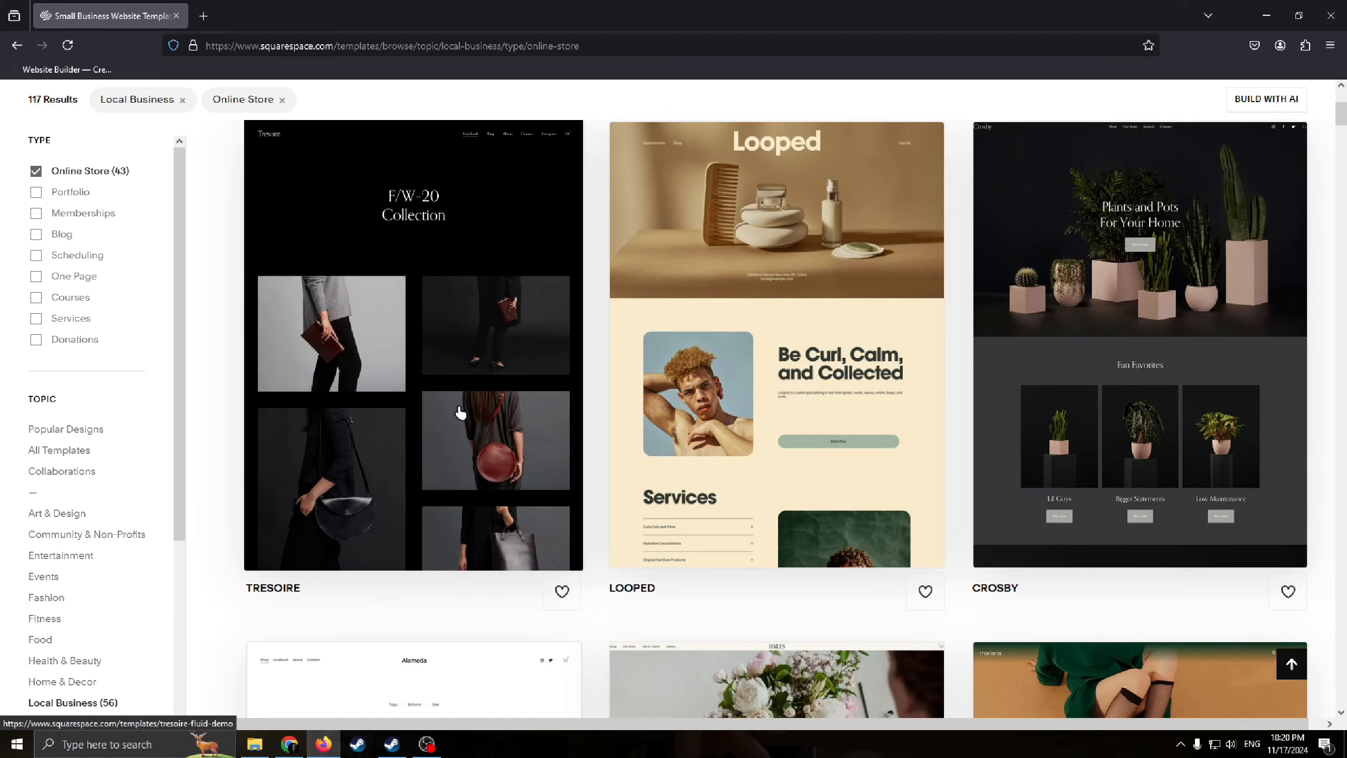
click(460, 413)
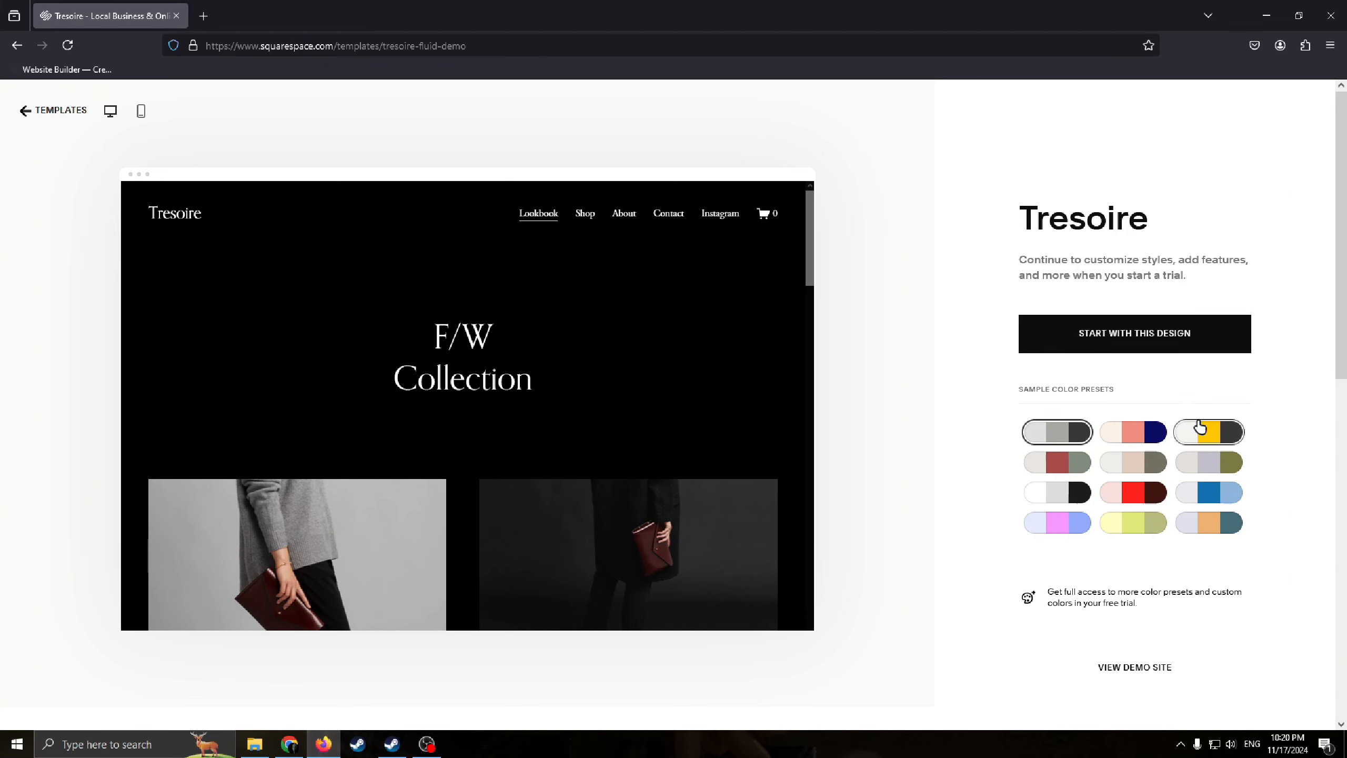
- Preview the Tresoire template's details and start a website with this design
scroll(583, 425, down, 5)
scroll(623, 454, up, 5)
scroll(513, 374, down, 2)
scroll(440, 376, up, 2)
click(1134, 342)
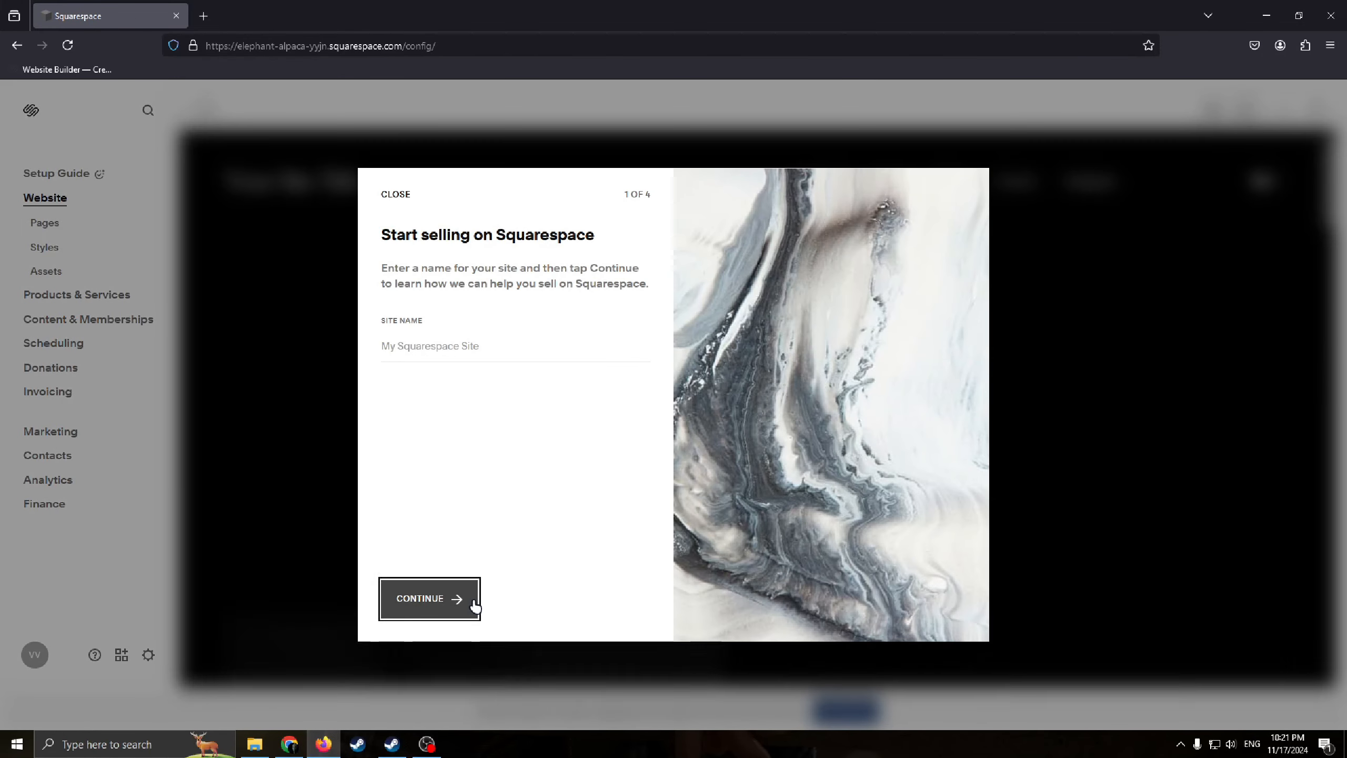
- Complete the four-part selling introduction for the new site, leaving the site name blank
click(470, 602)
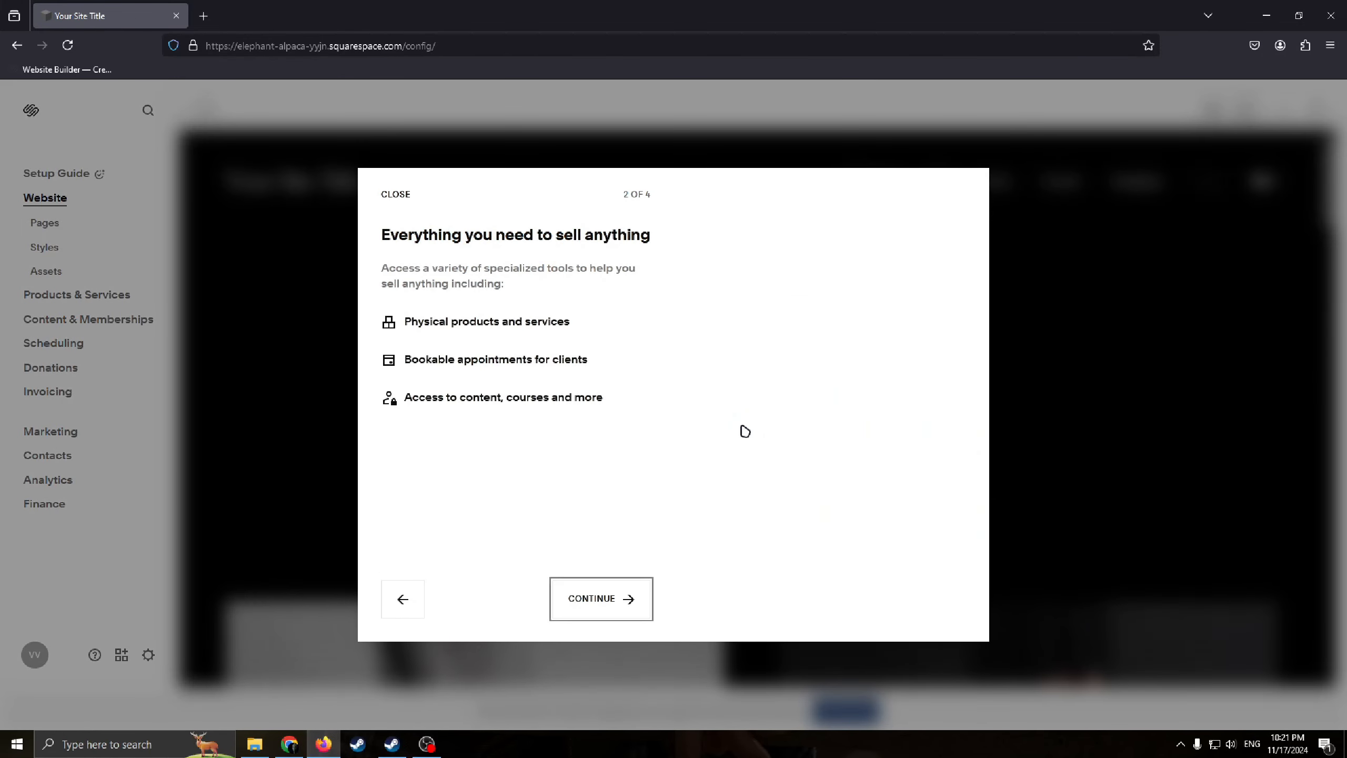
click(592, 616)
click(600, 598)
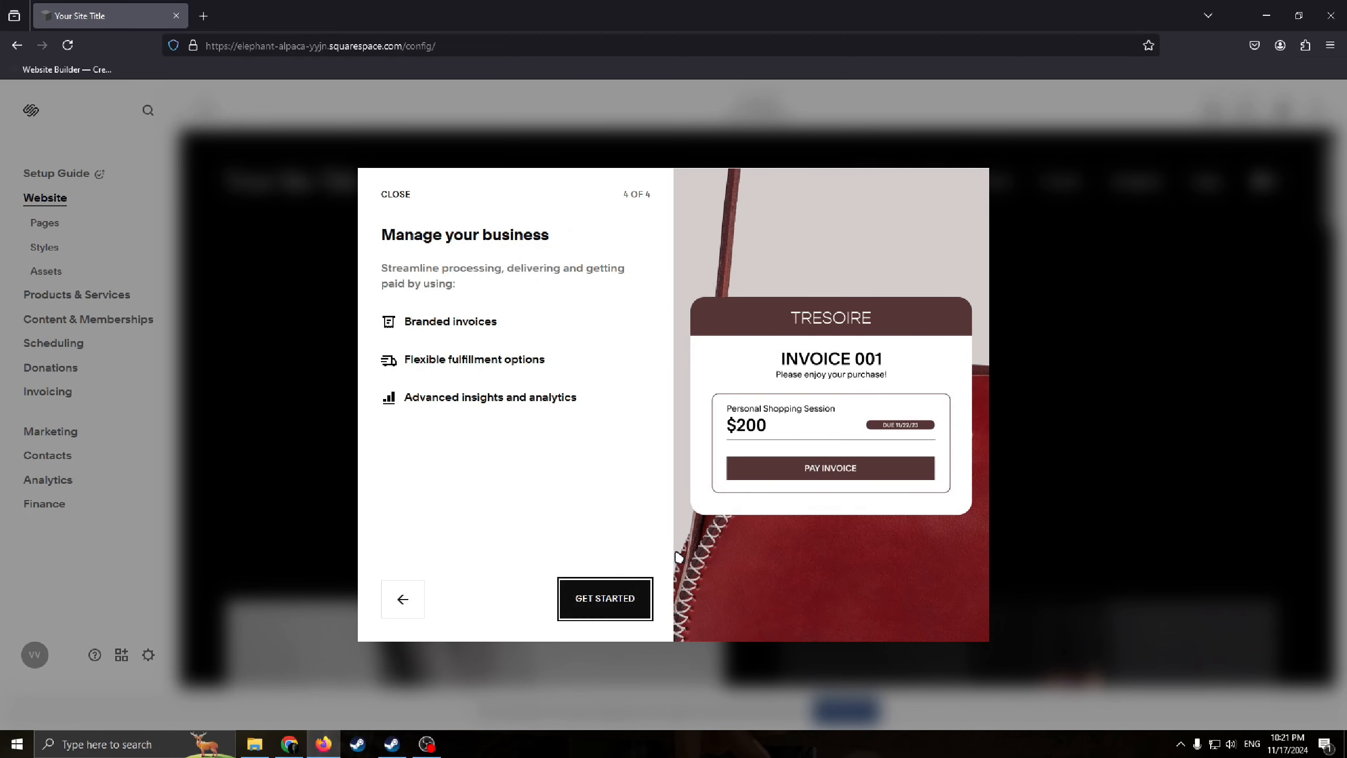
click(594, 597)
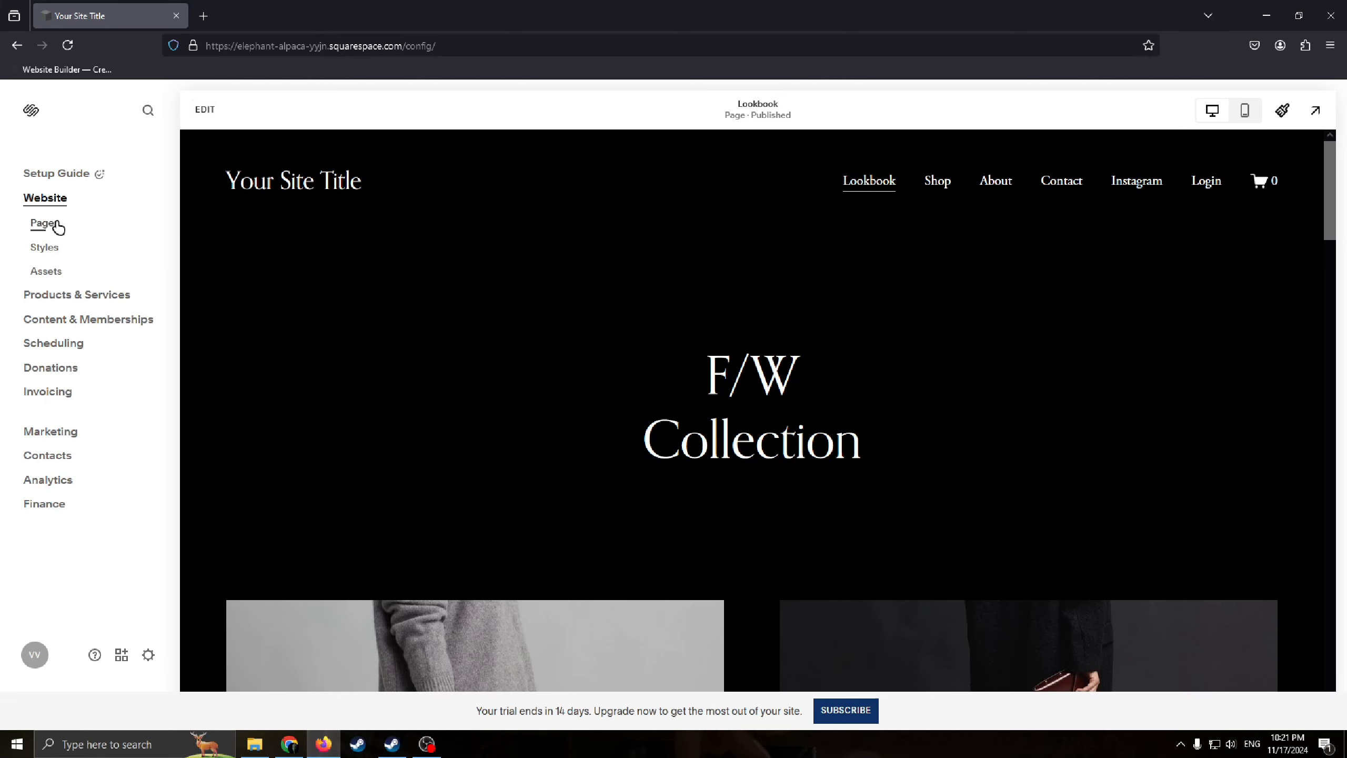
- Go to the website's pages and duplicate the About page from its page settings
click(48, 223)
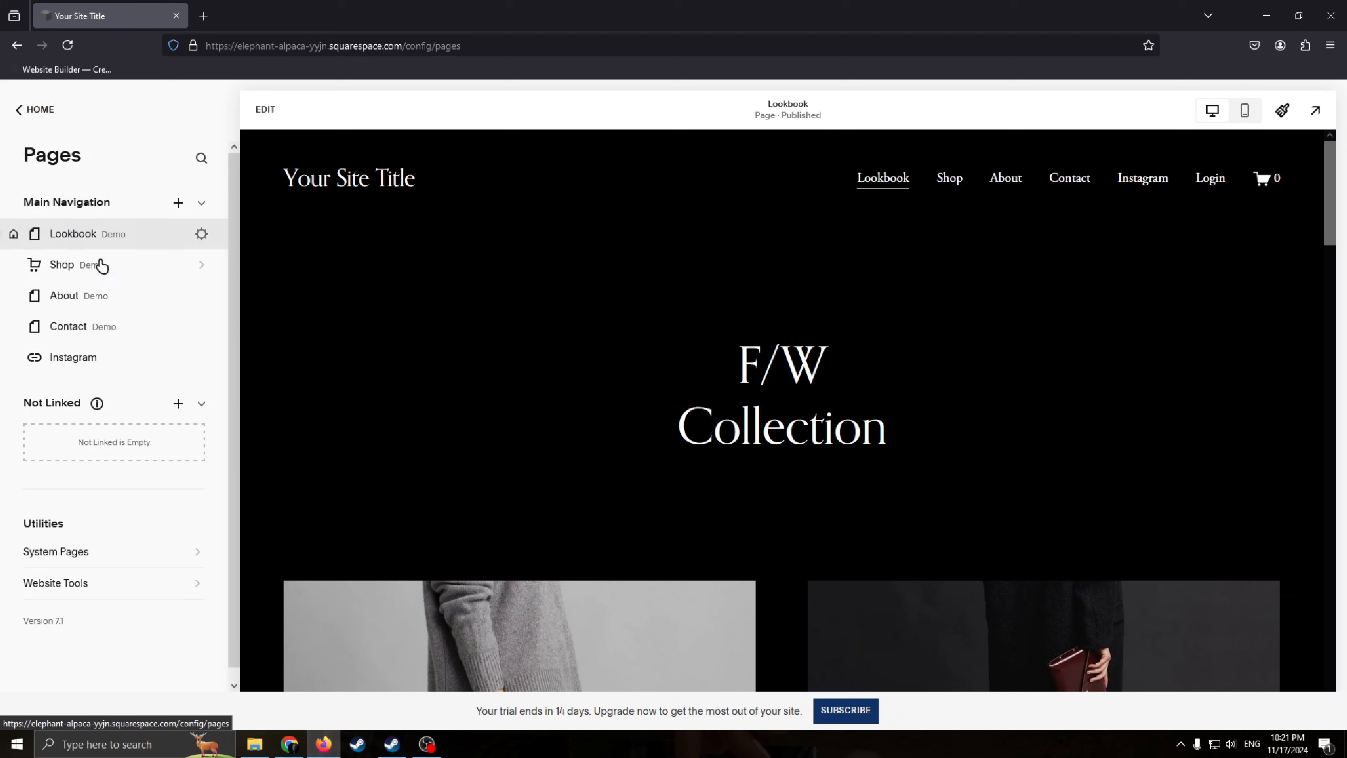
drag(163, 244, 130, 247)
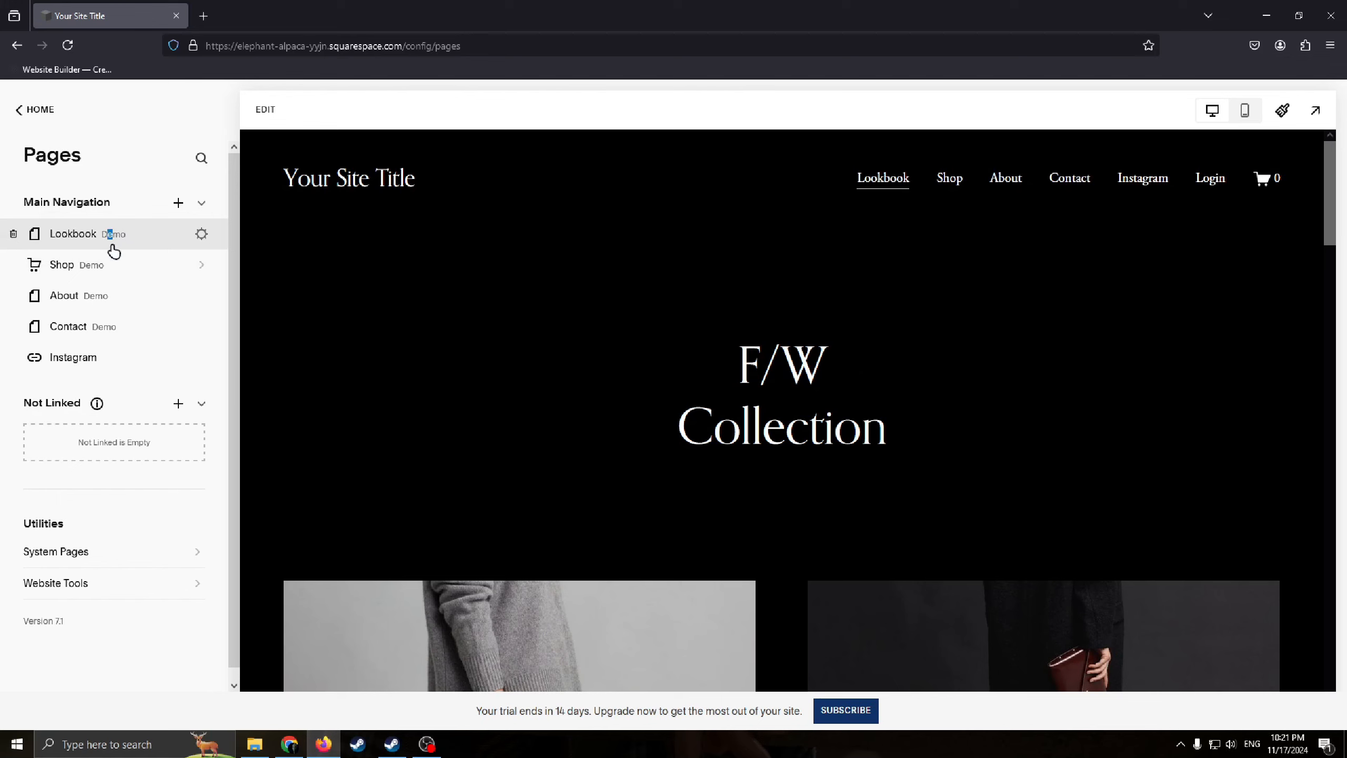
click(132, 235)
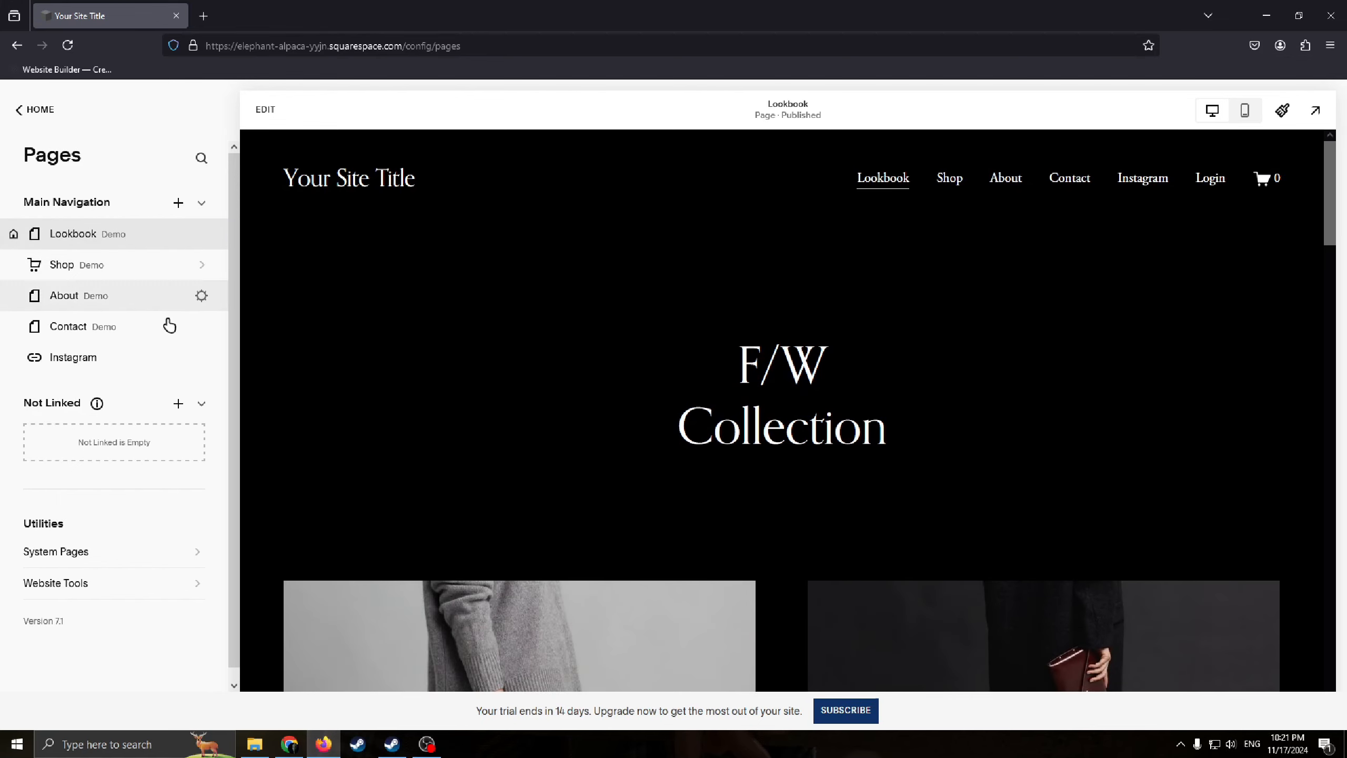
click(201, 297)
scroll(711, 528, down, 3)
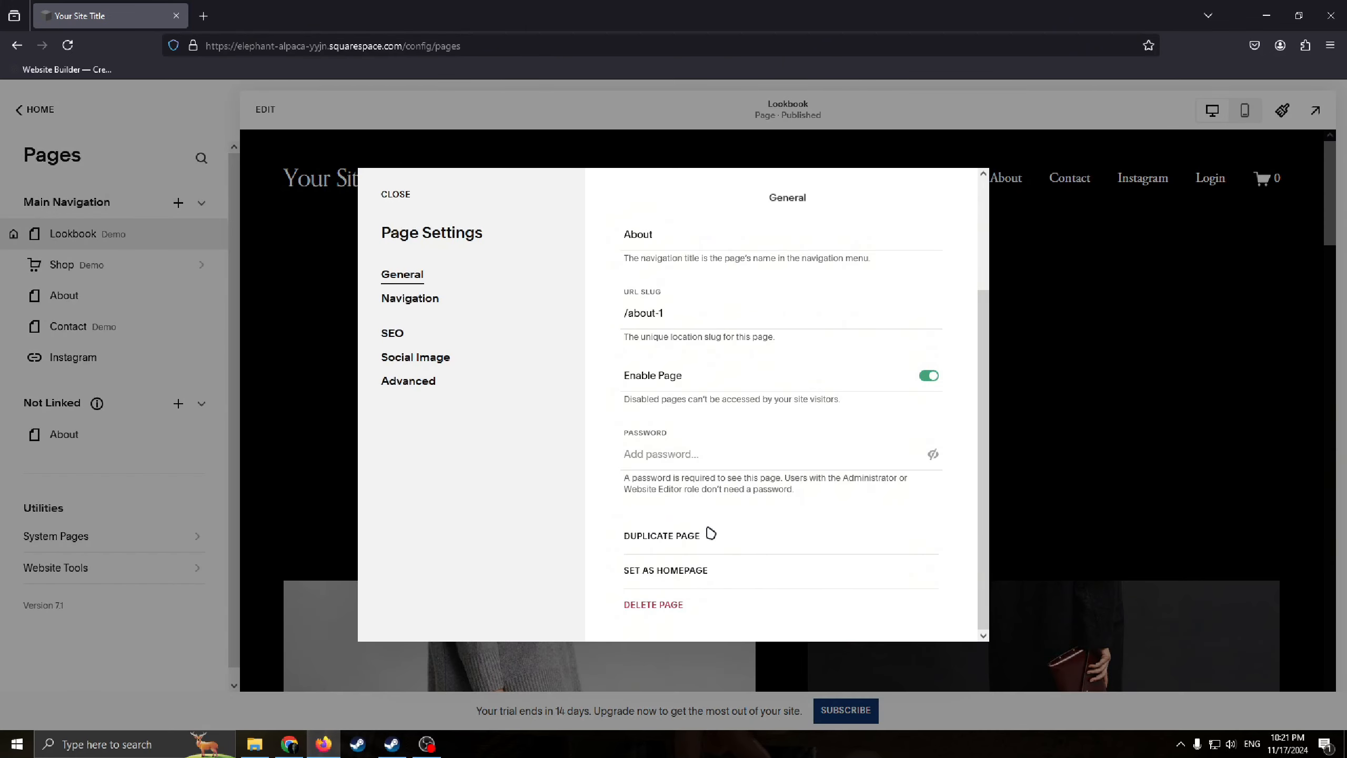
- Delete the duplicated About page from the website and confirm the deletion
click(658, 605)
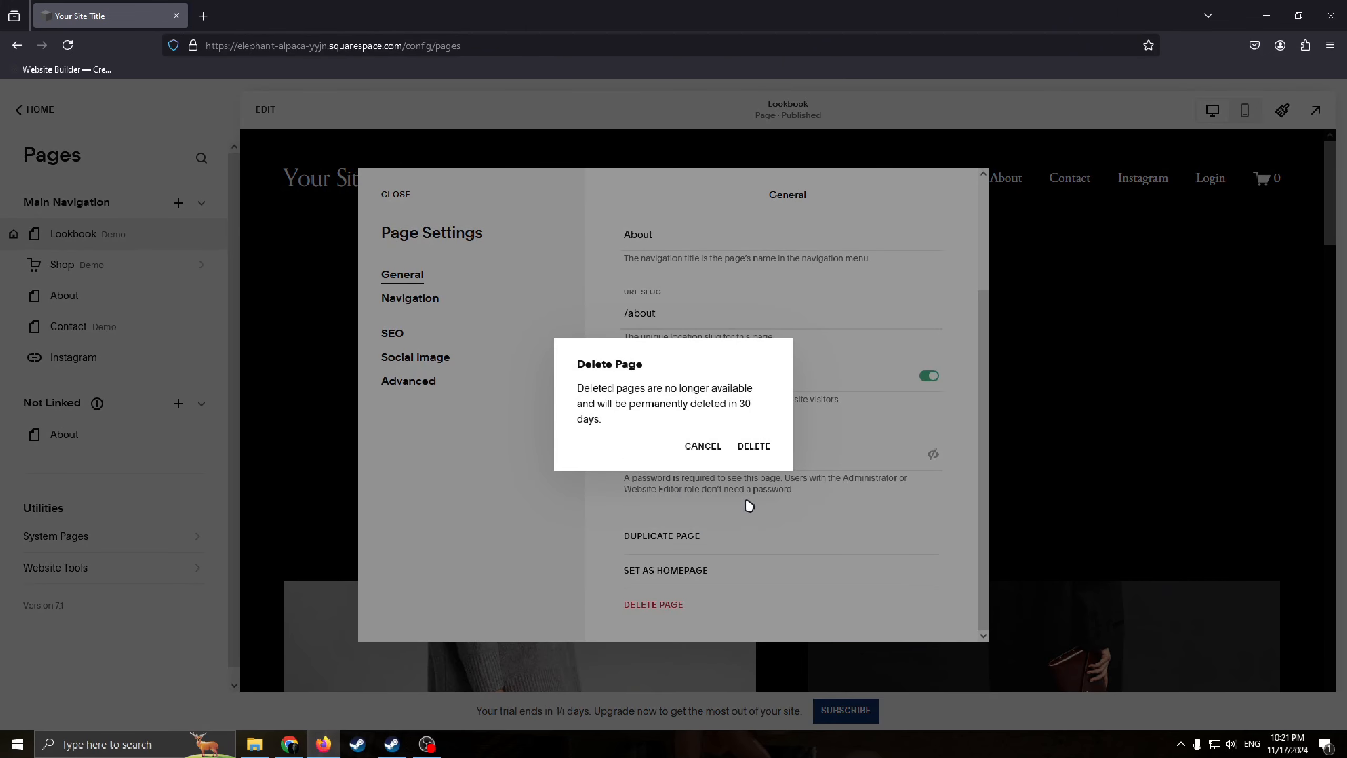
click(759, 455)
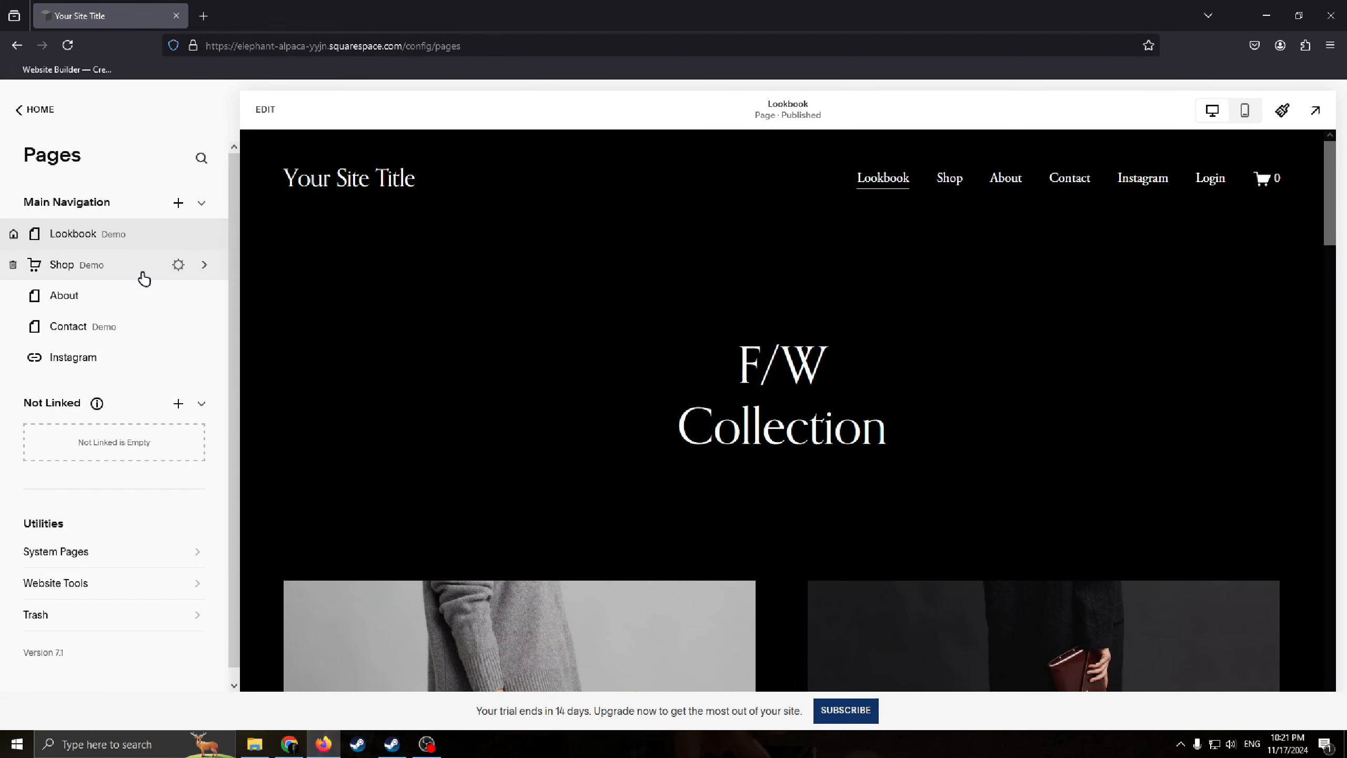
- Review the general store settings of the Shop page and close them unchanged
click(190, 266)
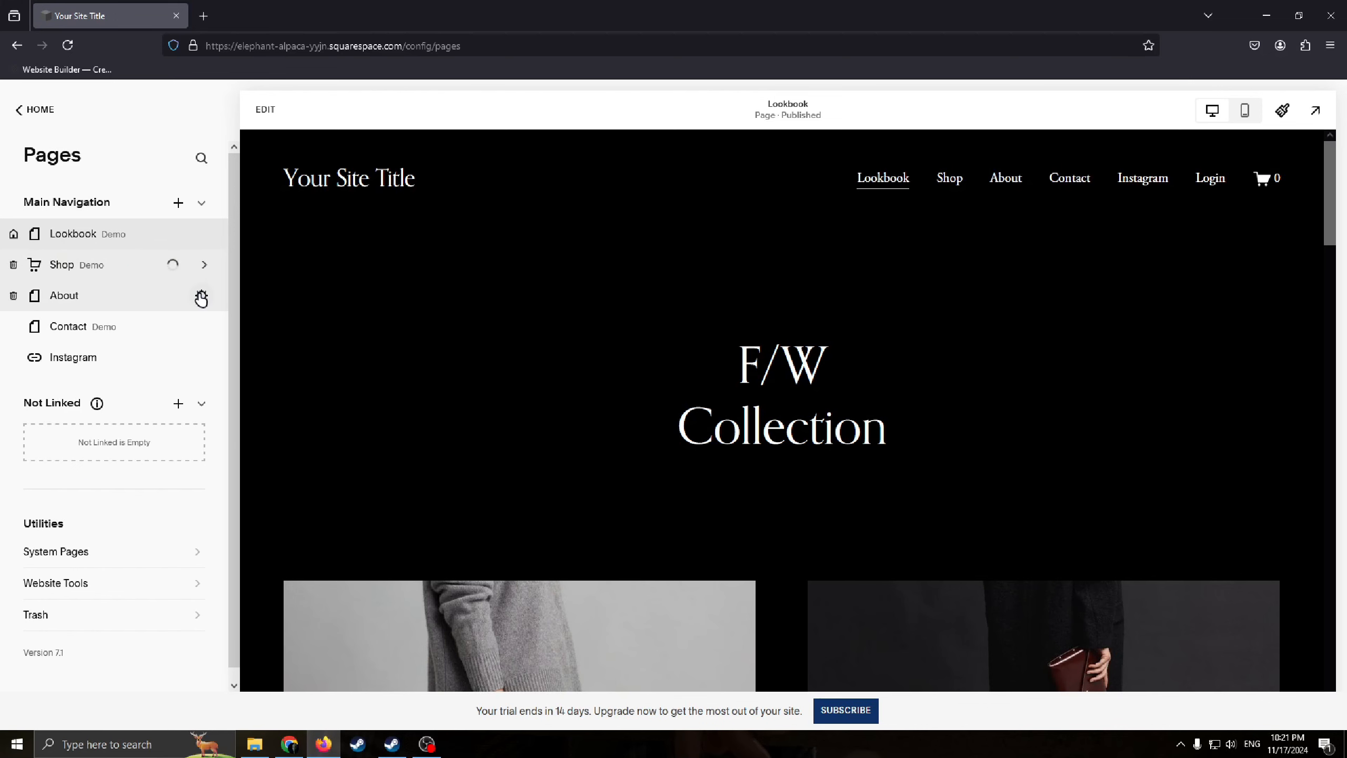
scroll(704, 579, down, 1)
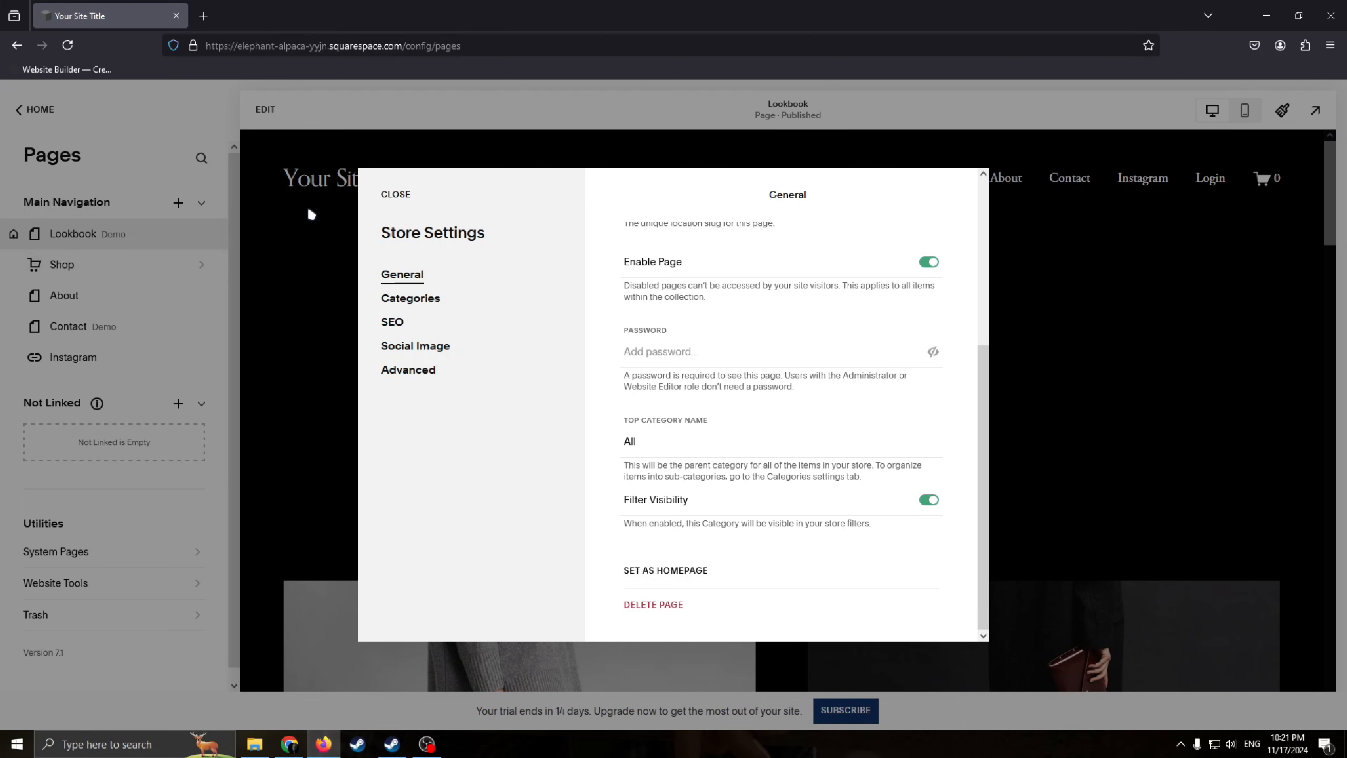
click(330, 481)
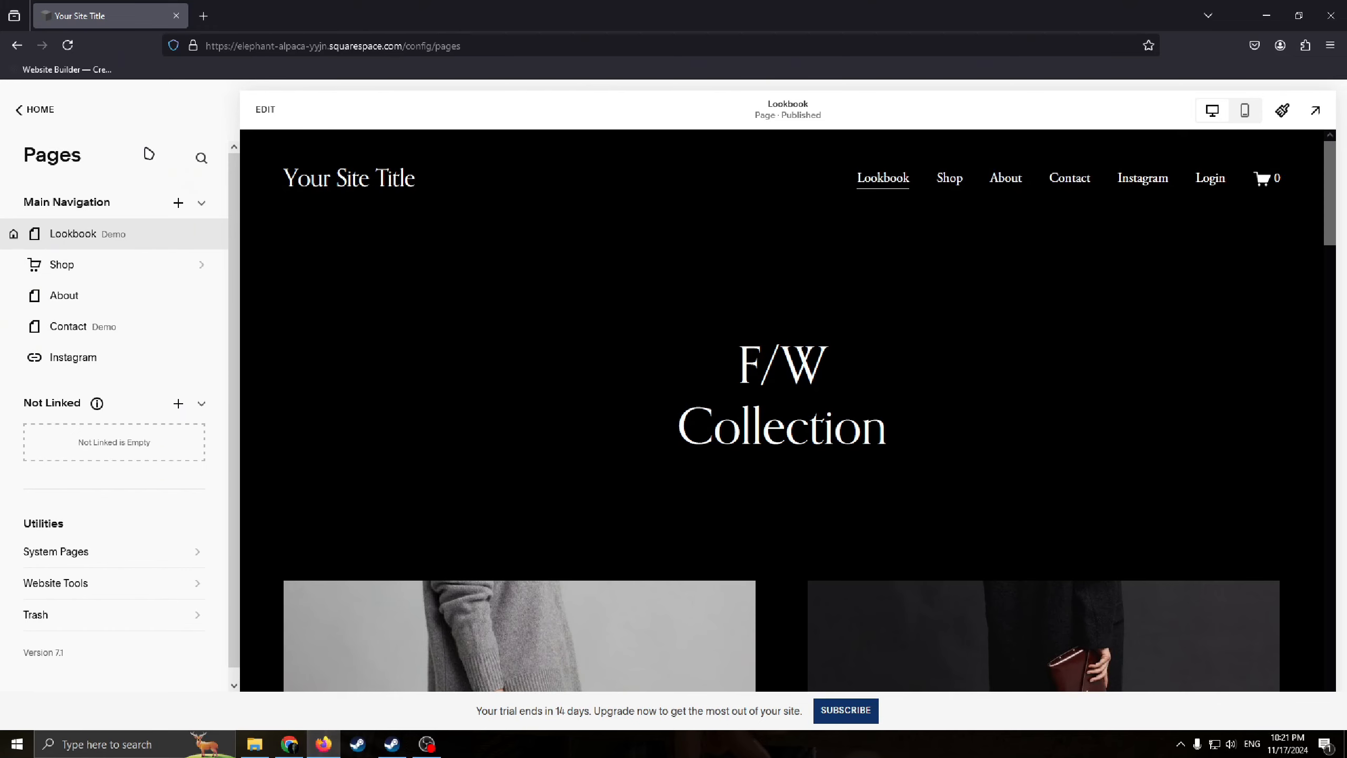
- View the website's site styles, dismiss the error dialog and return to the website overview
click(22, 110)
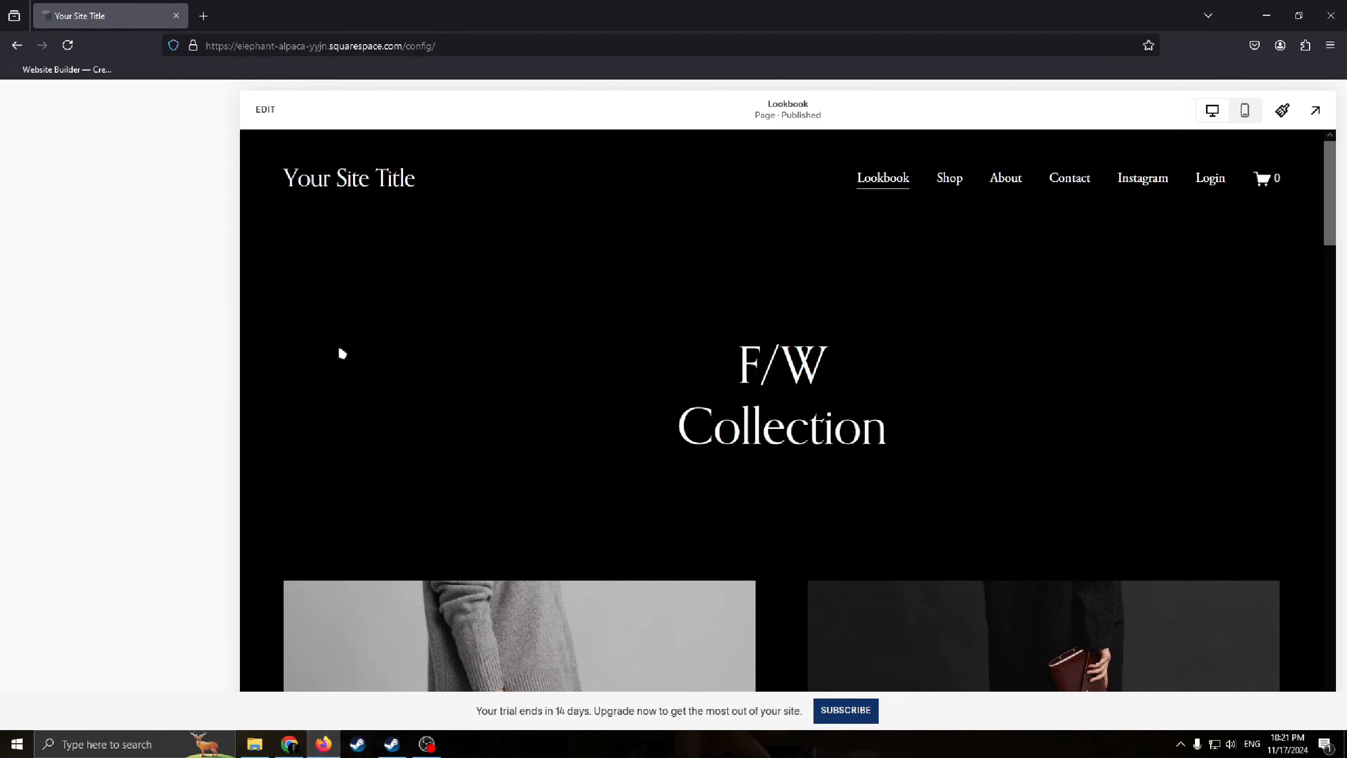
click(45, 248)
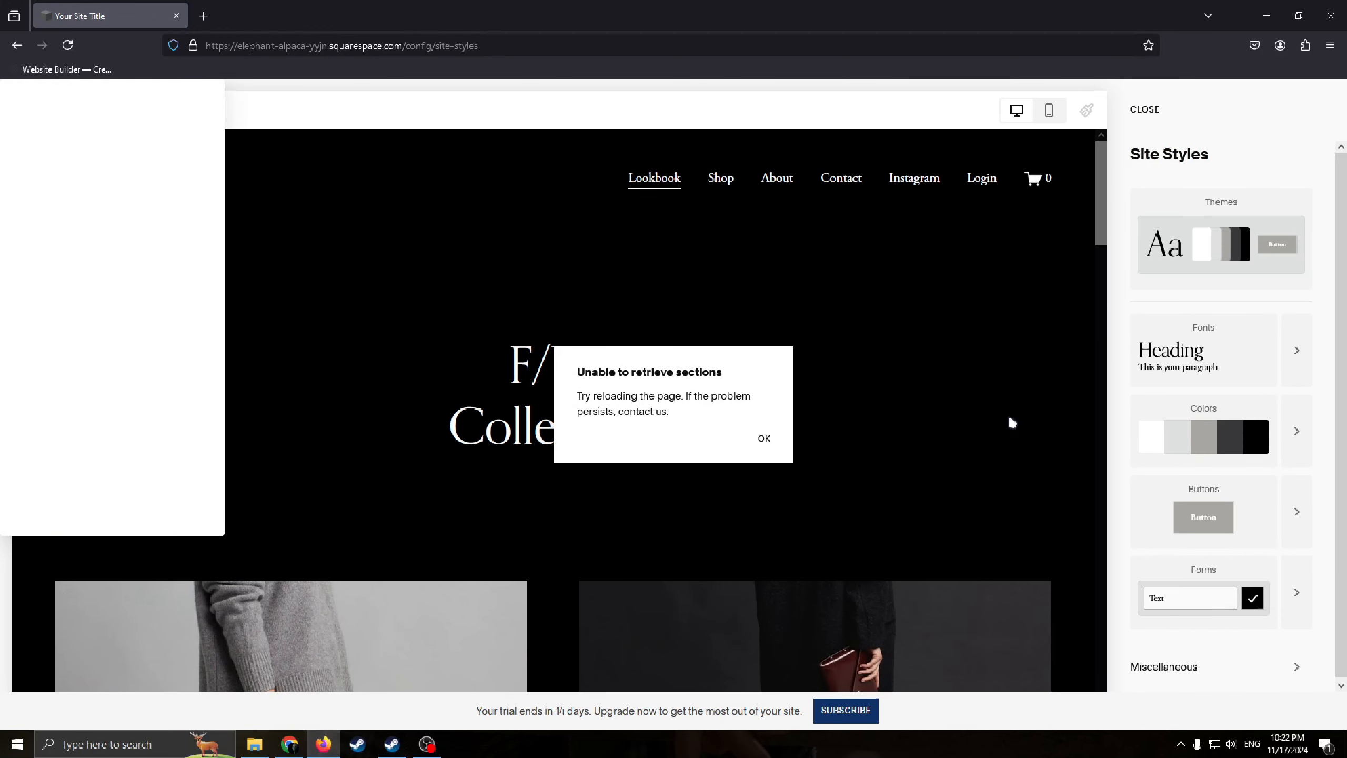
click(764, 441)
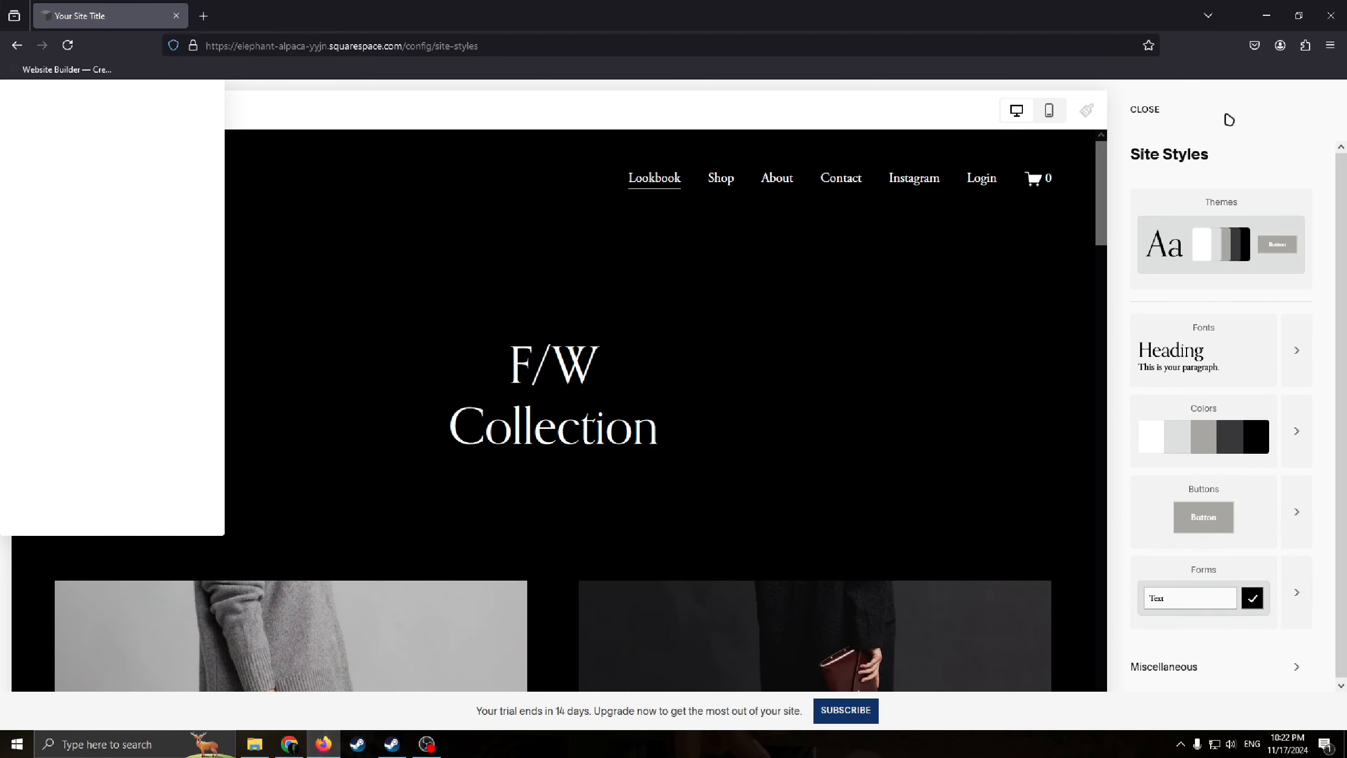
click(764, 438)
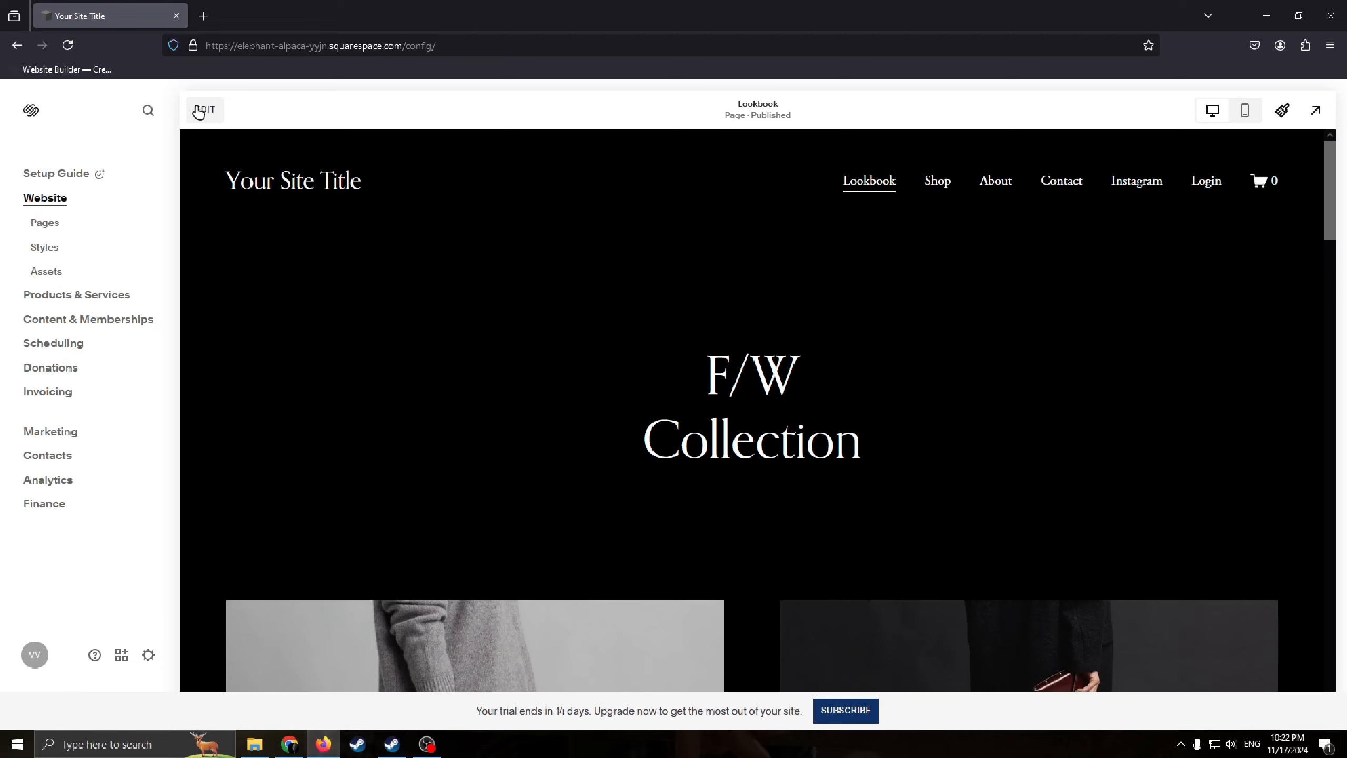
- Open the Lookbook page for editing and look over its opening section
click(198, 110)
scroll(655, 304, down, 3)
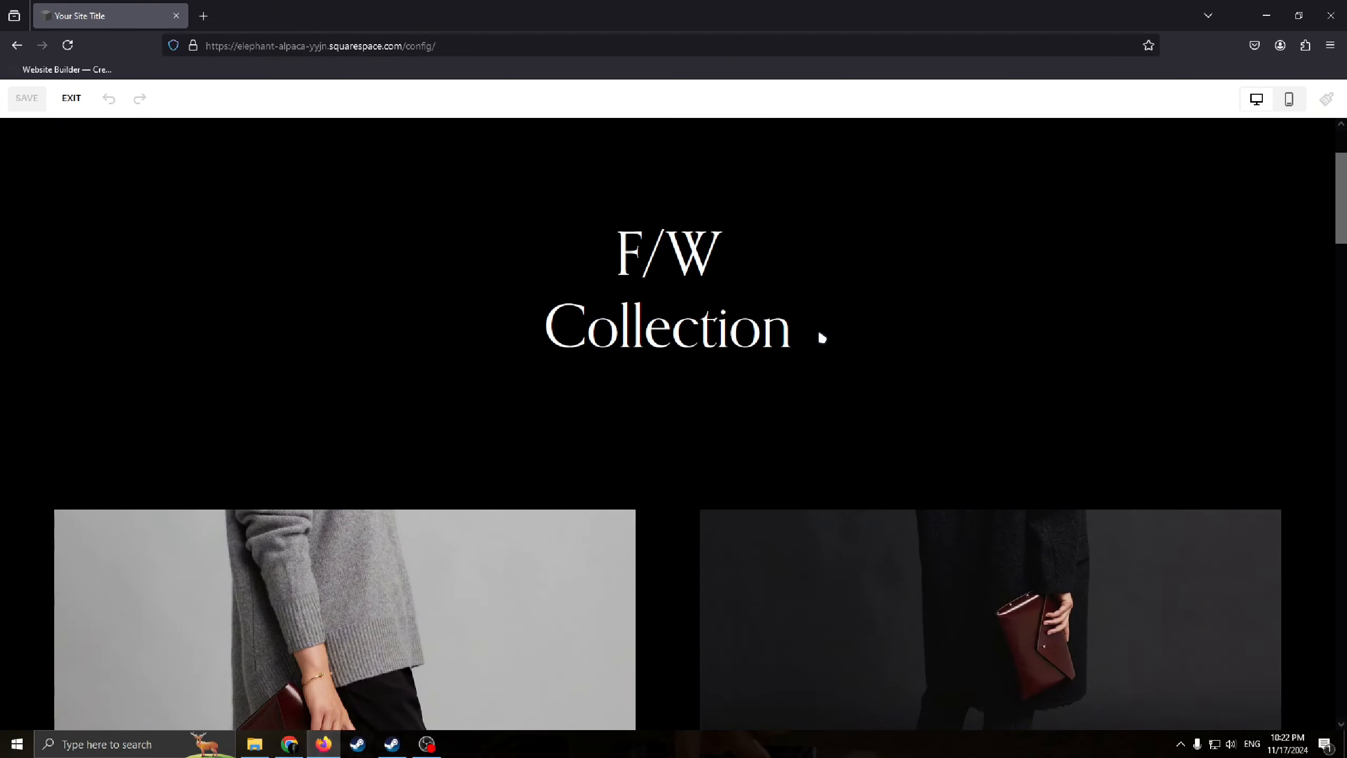
scroll(821, 337, up, 3)
scroll(932, 416, down, 6)
scroll(821, 276, up, 6)
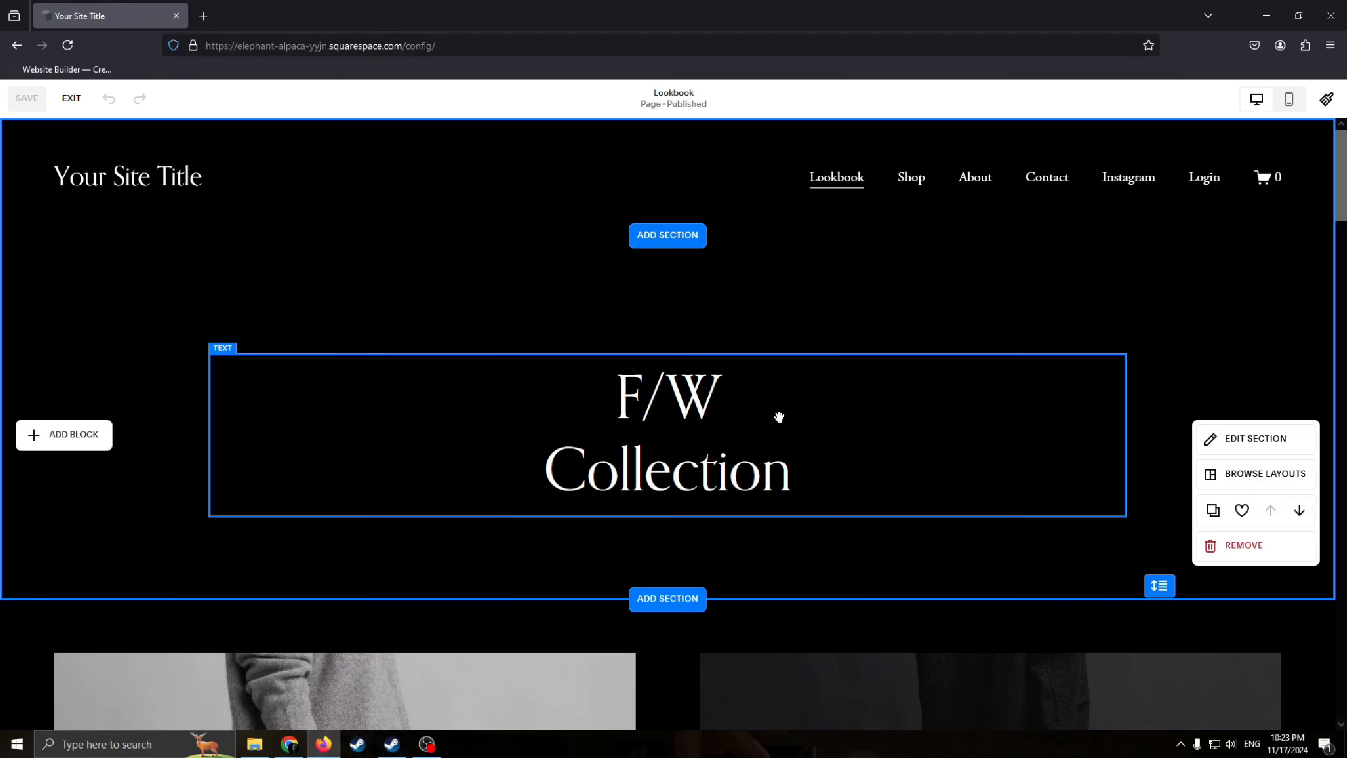
scroll(787, 413, down, 4)
scroll(899, 343, up, 4)
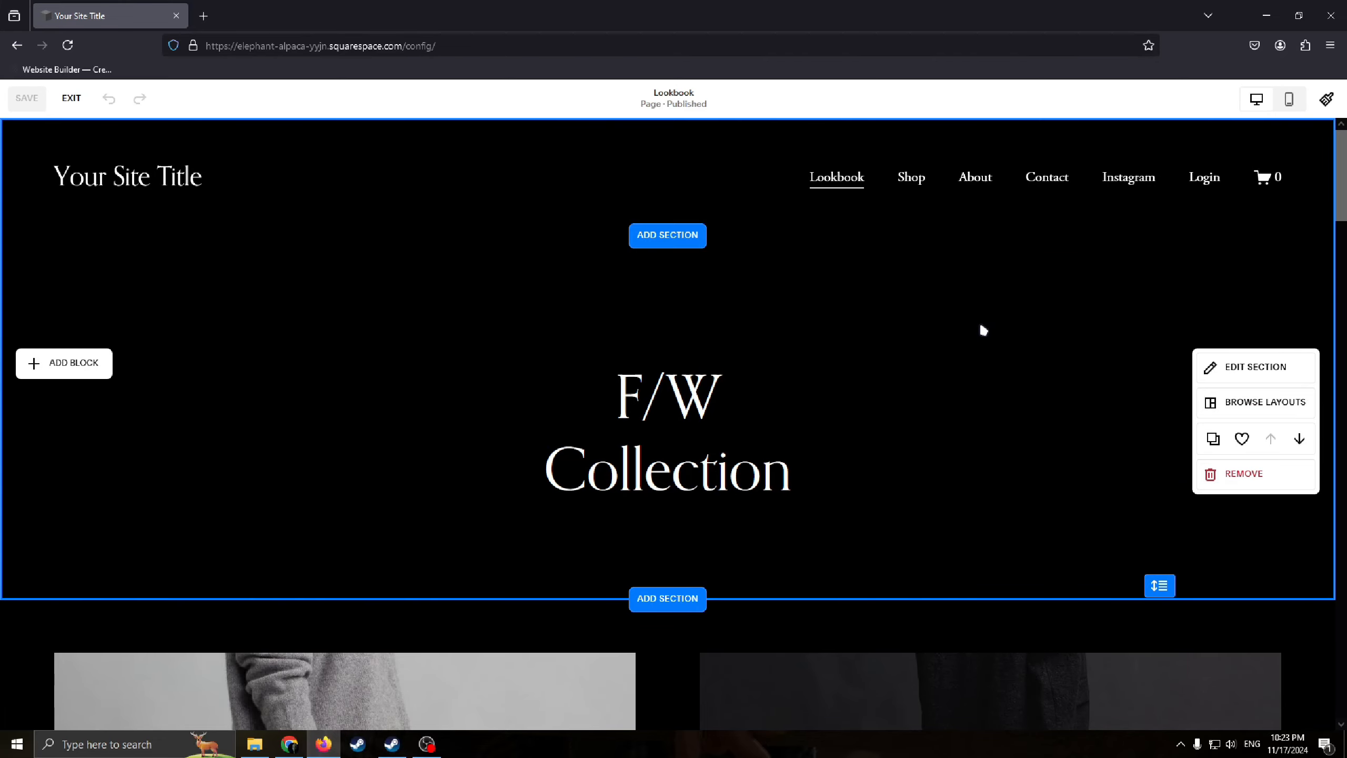
- Move the F/W Collection heading block slightly up and make the block narrower
mouse_move(677, 383)
mouse_down()
mouse_move(701, 350)
mouse_move(613, 379)
mouse_move(673, 382)
mouse_up()
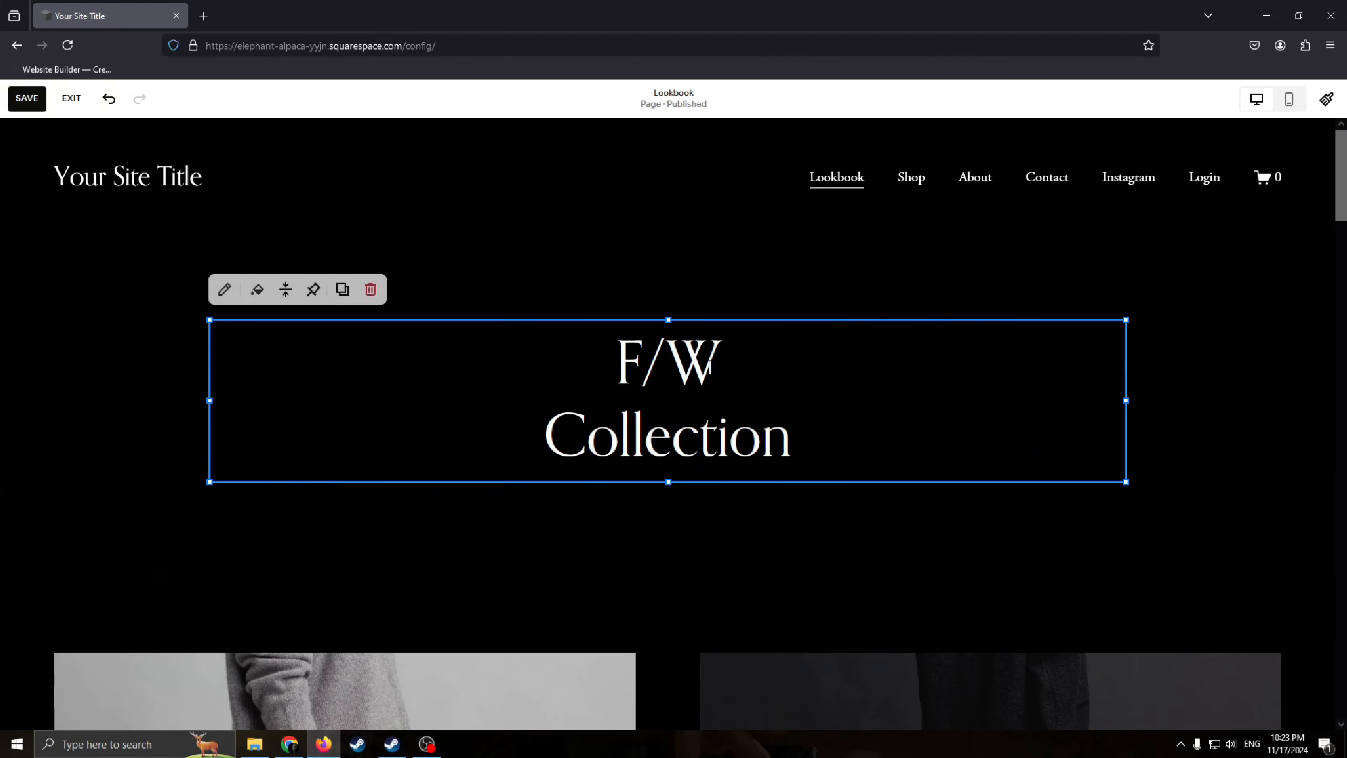
double_click(667, 366)
click(789, 395)
click(926, 317)
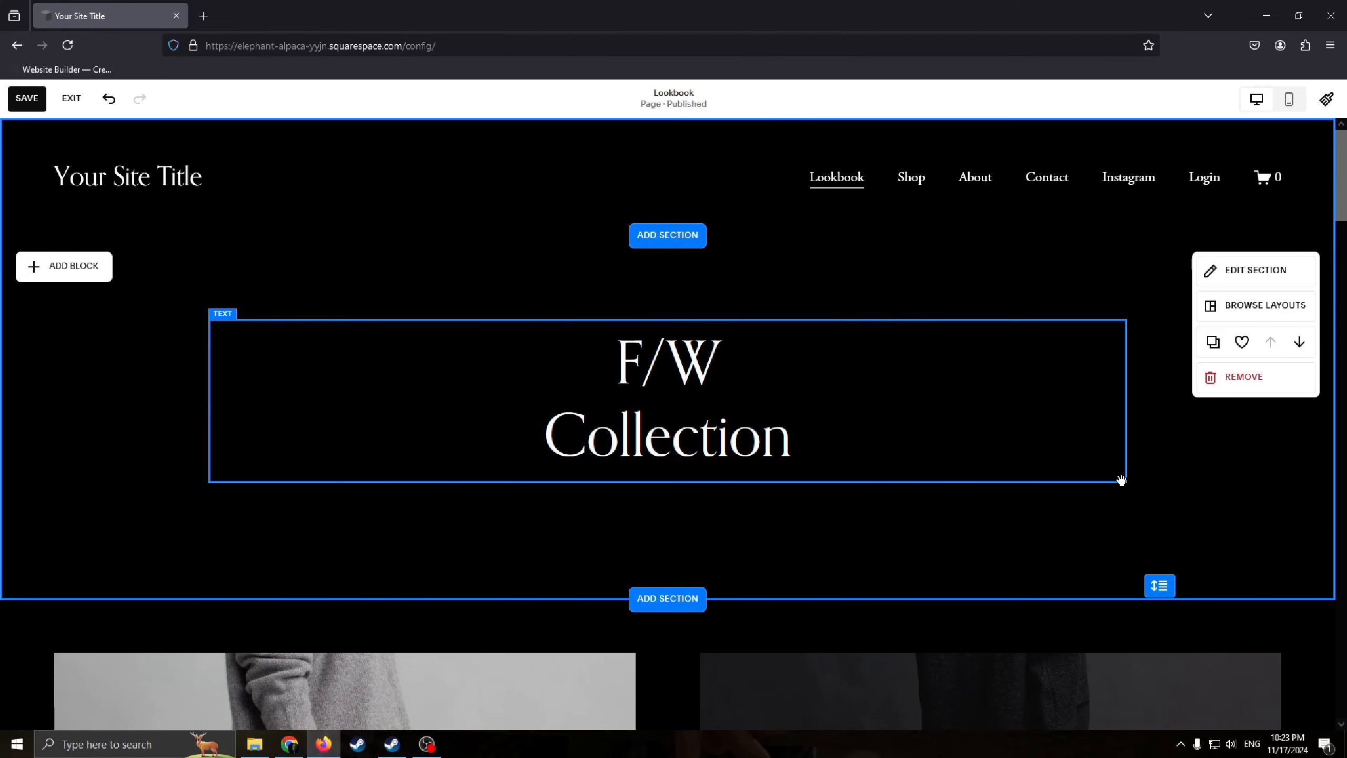
drag(1124, 479, 923, 481)
- Replace the whole F/W Collection heading text with "Example"
drag(761, 439, 428, 354)
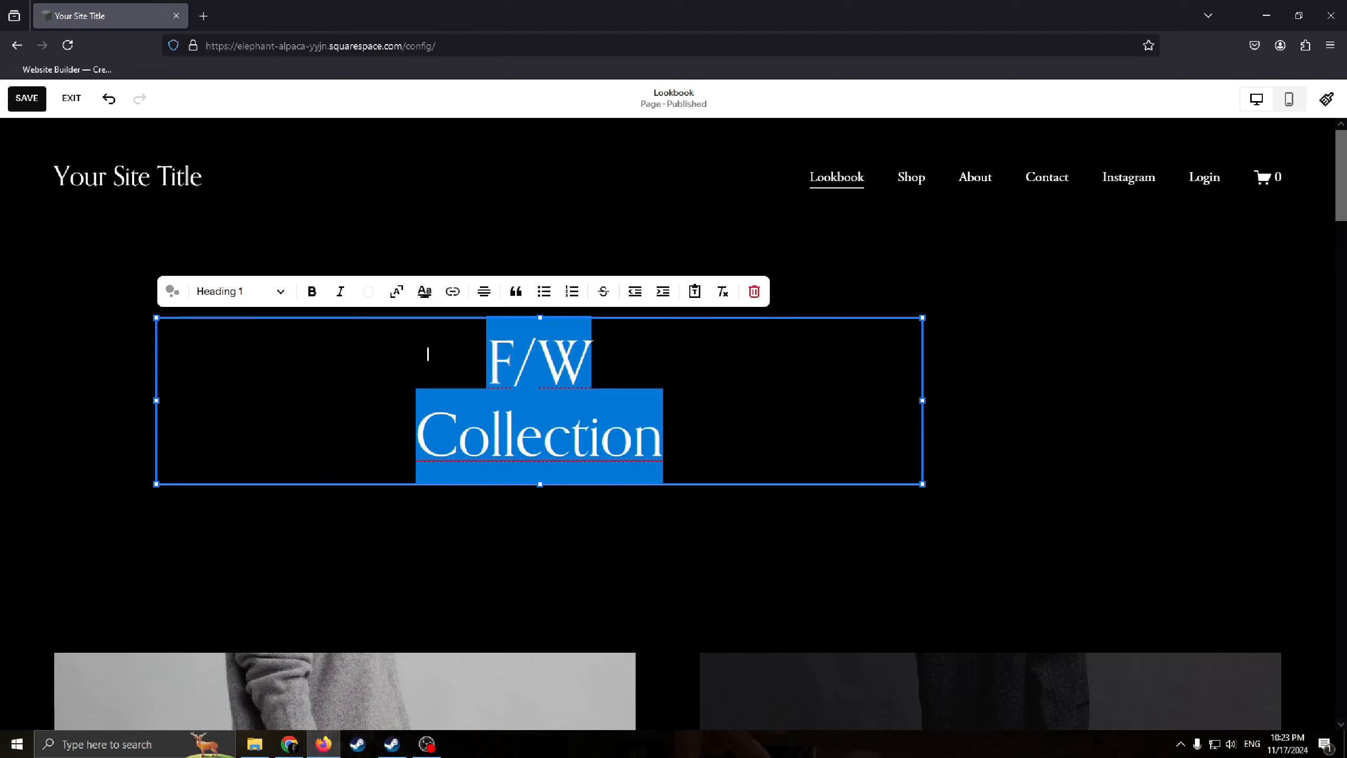
click(326, 313)
click(514, 395)
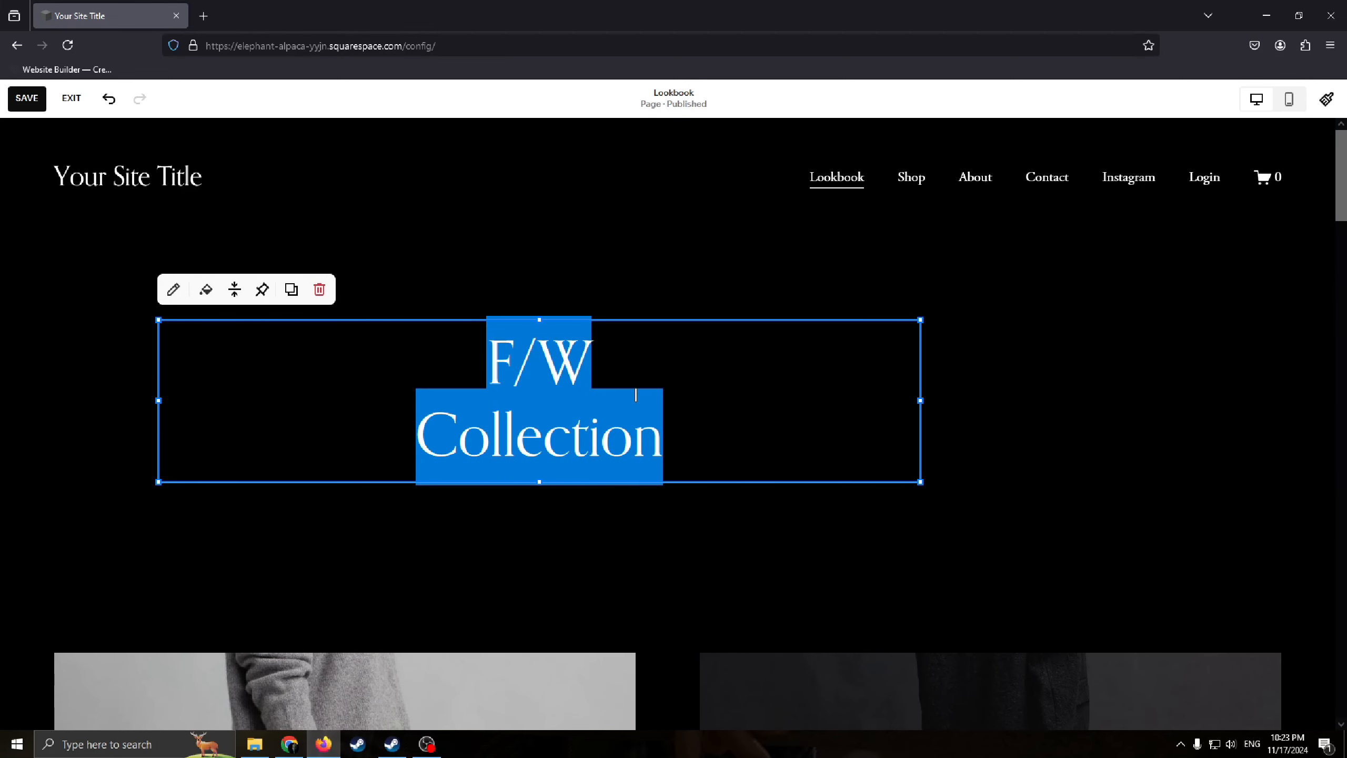
click(175, 291)
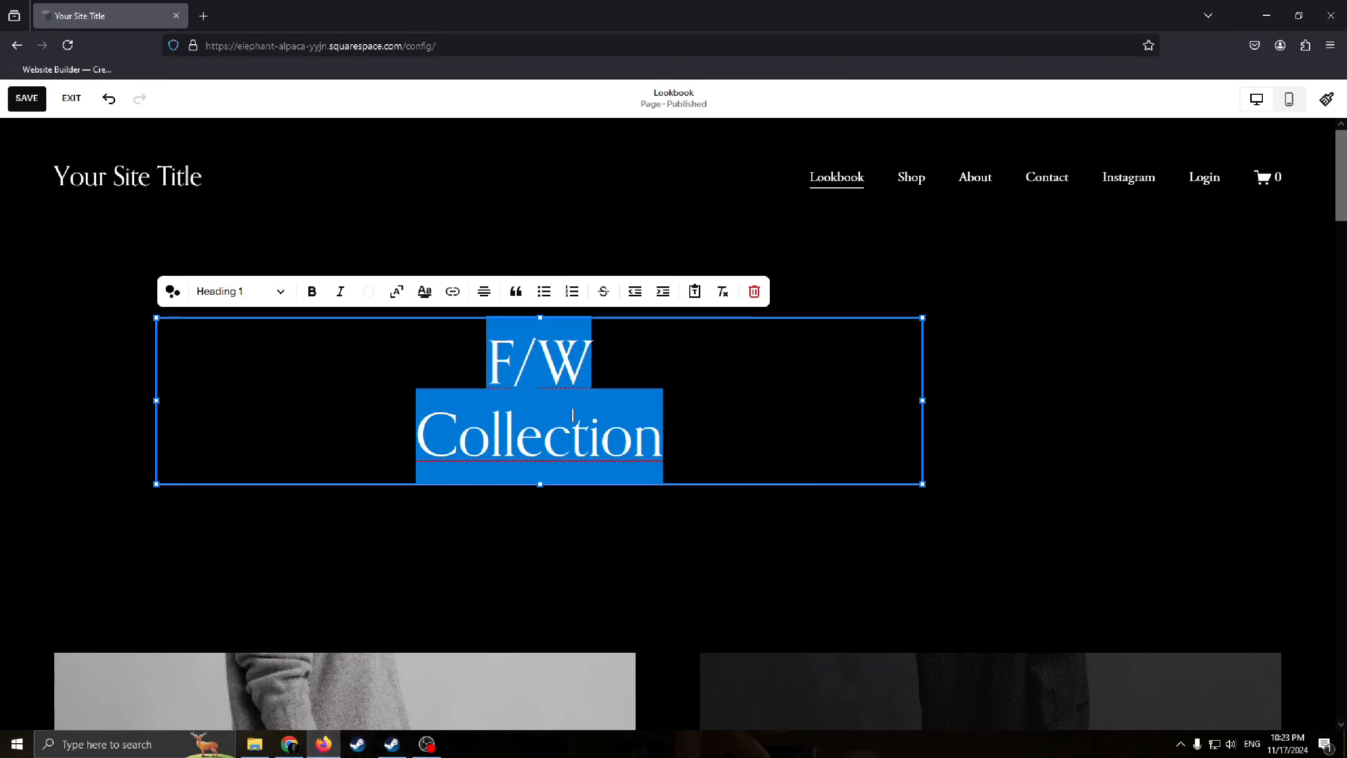
key(BackSpace)
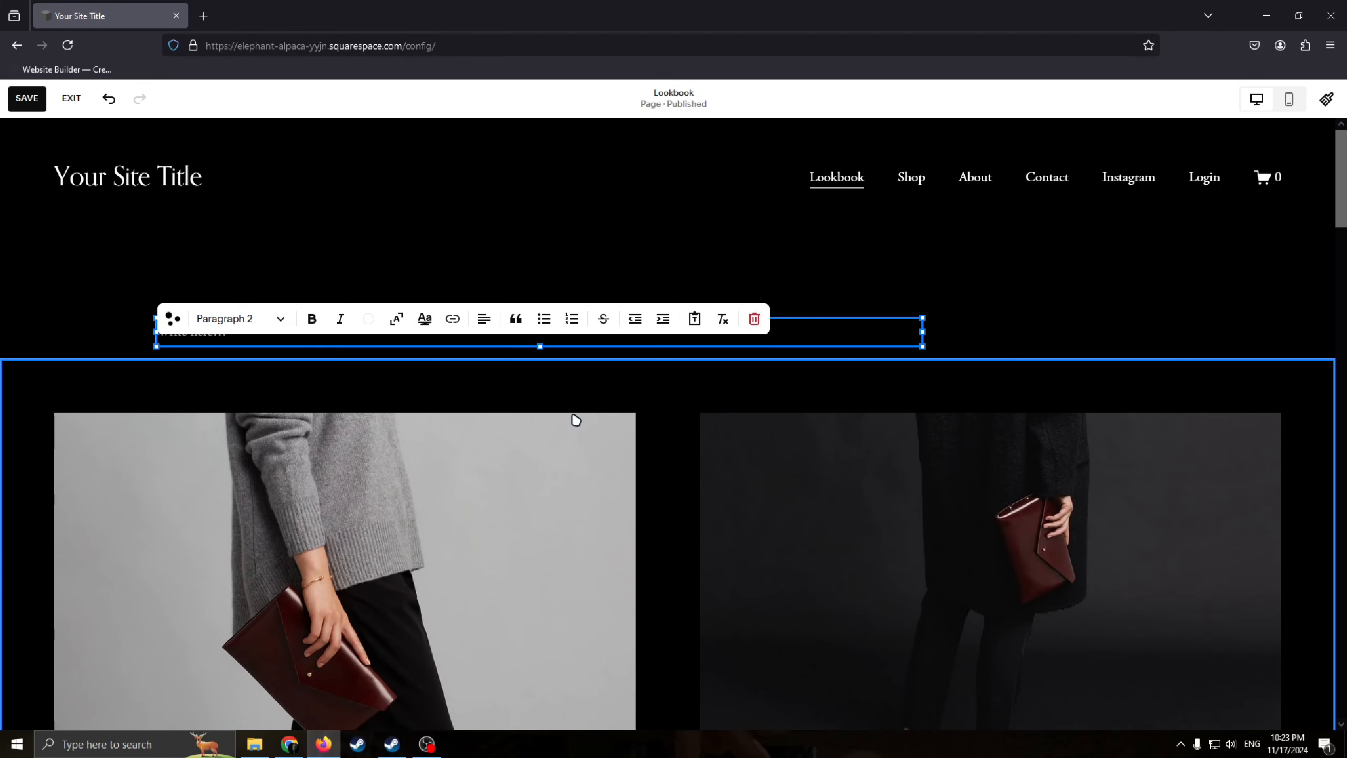
text(ghusi)
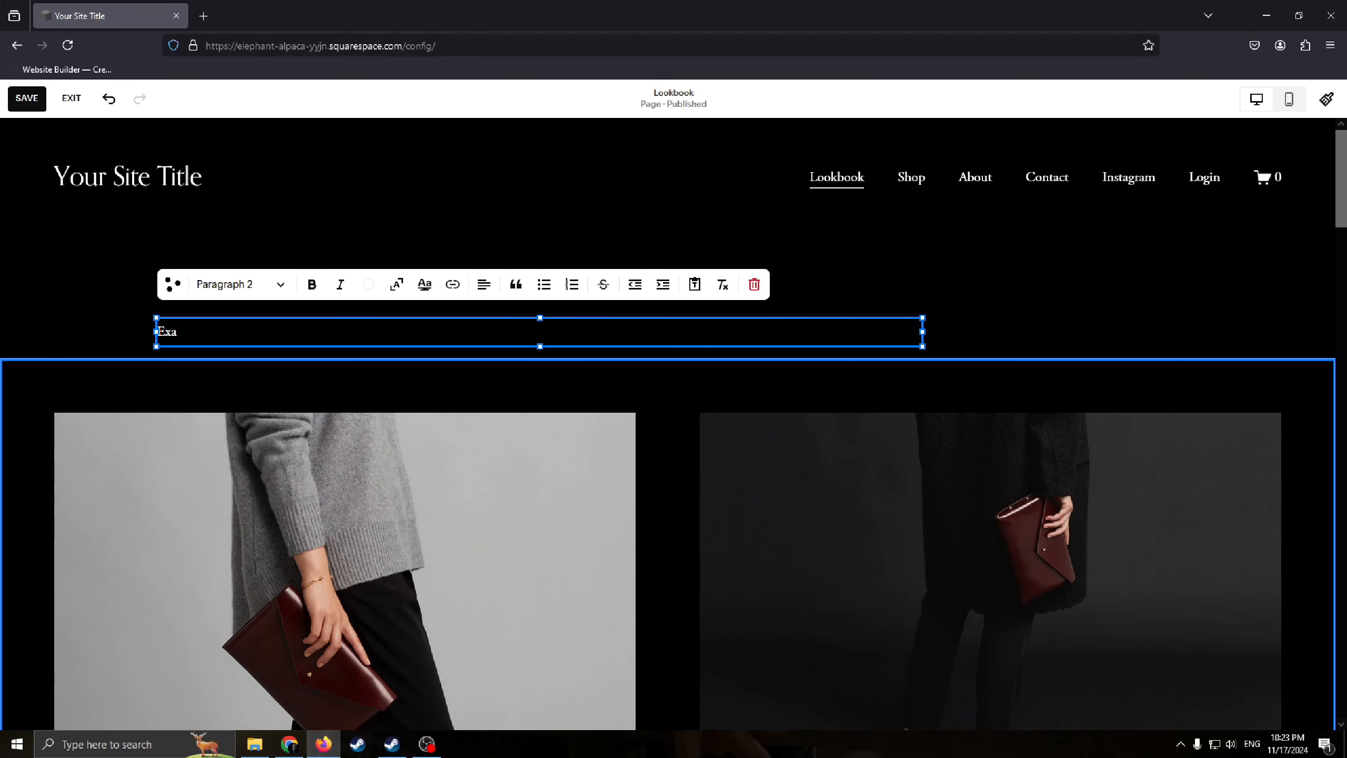
text(e)
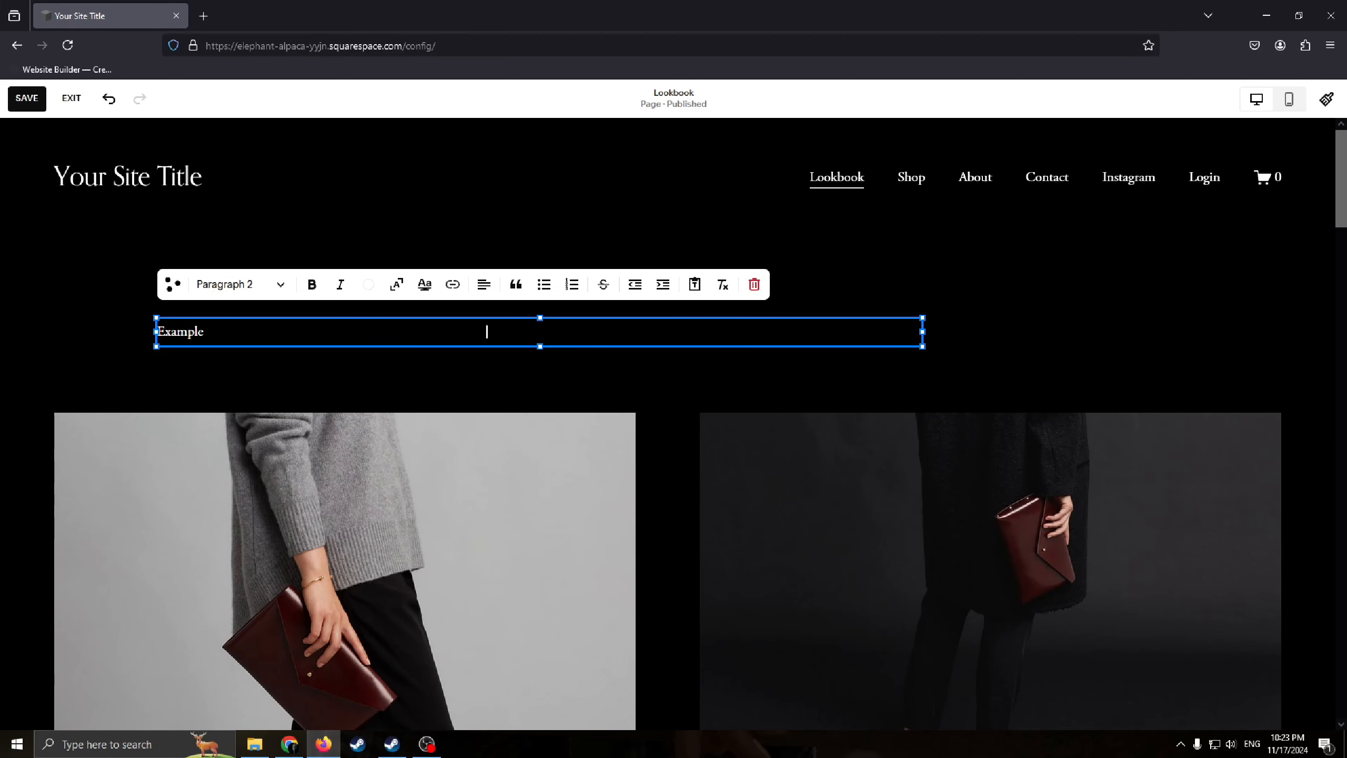
- Scale the Example text to fill the width of its block and pin the block
click(396, 287)
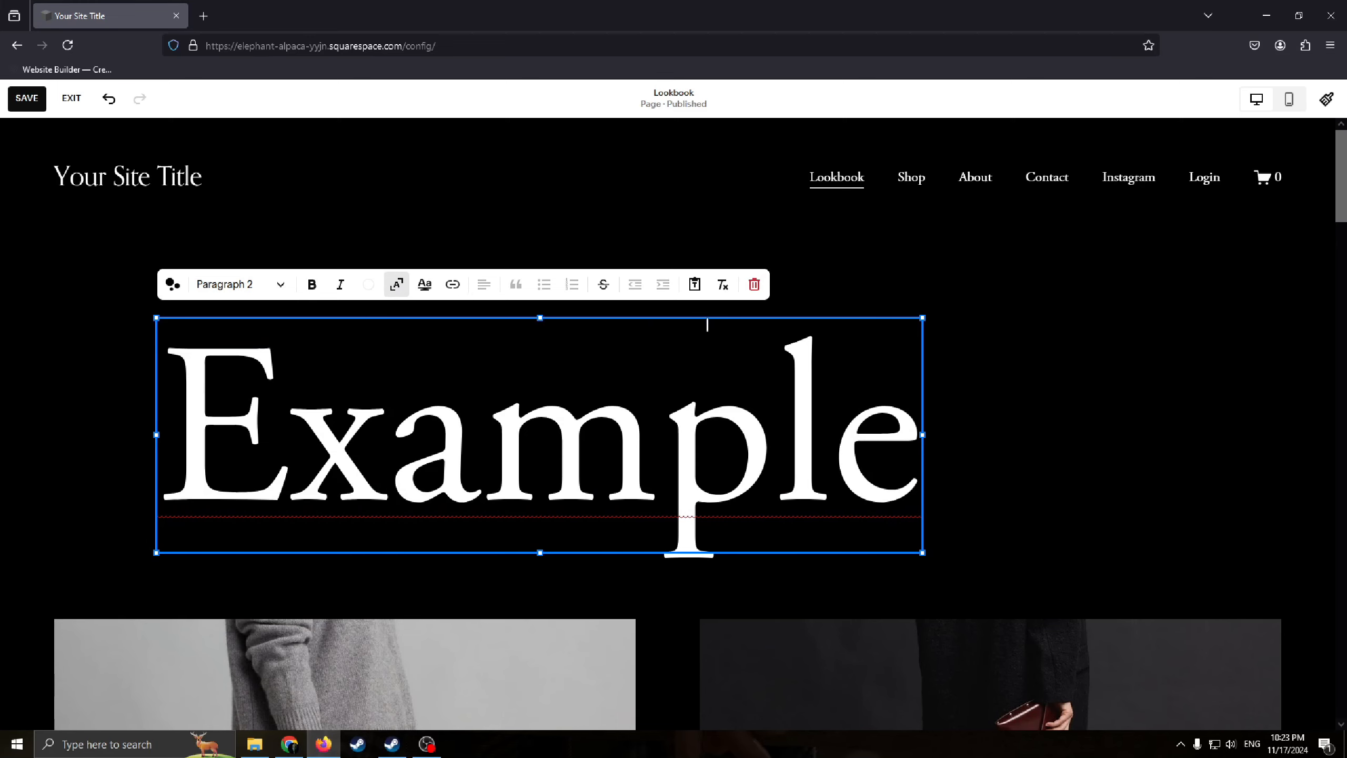
click(771, 304)
click(648, 355)
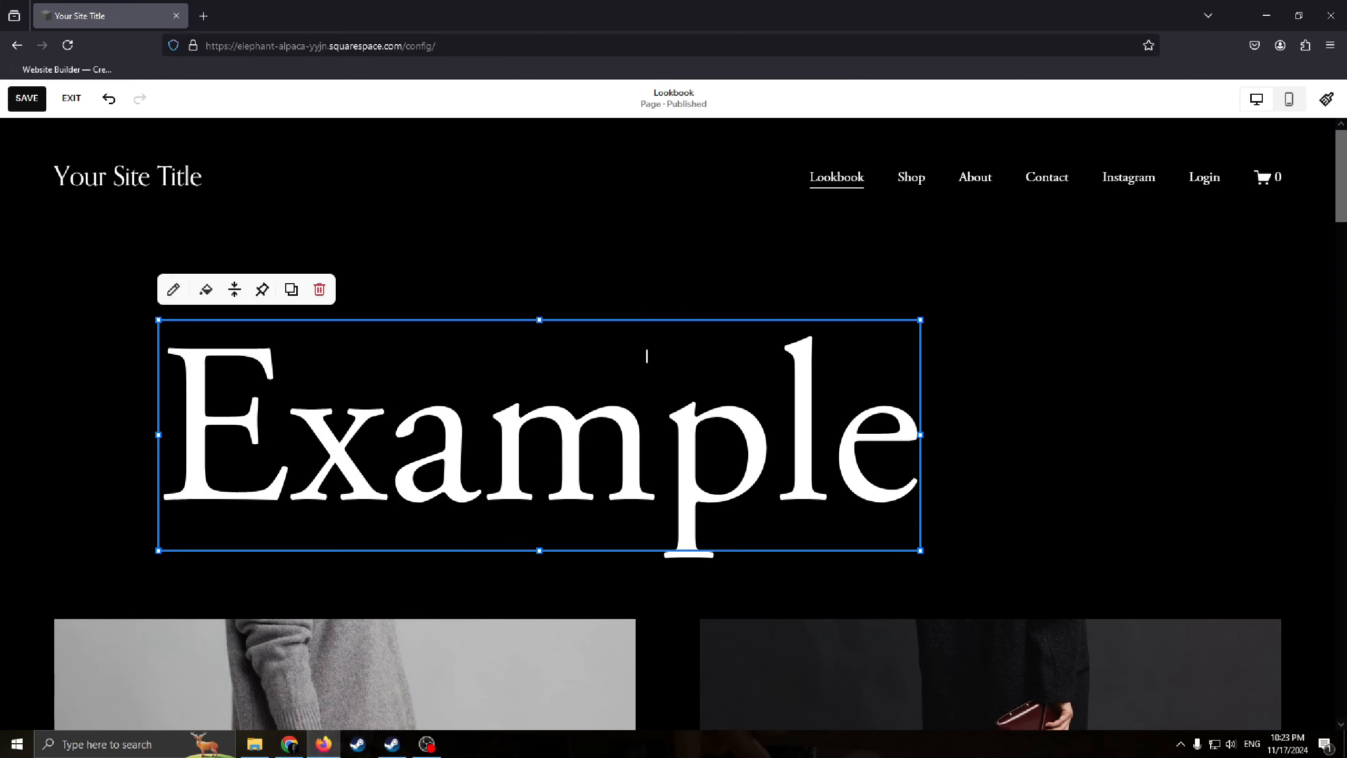
click(263, 290)
click(480, 403)
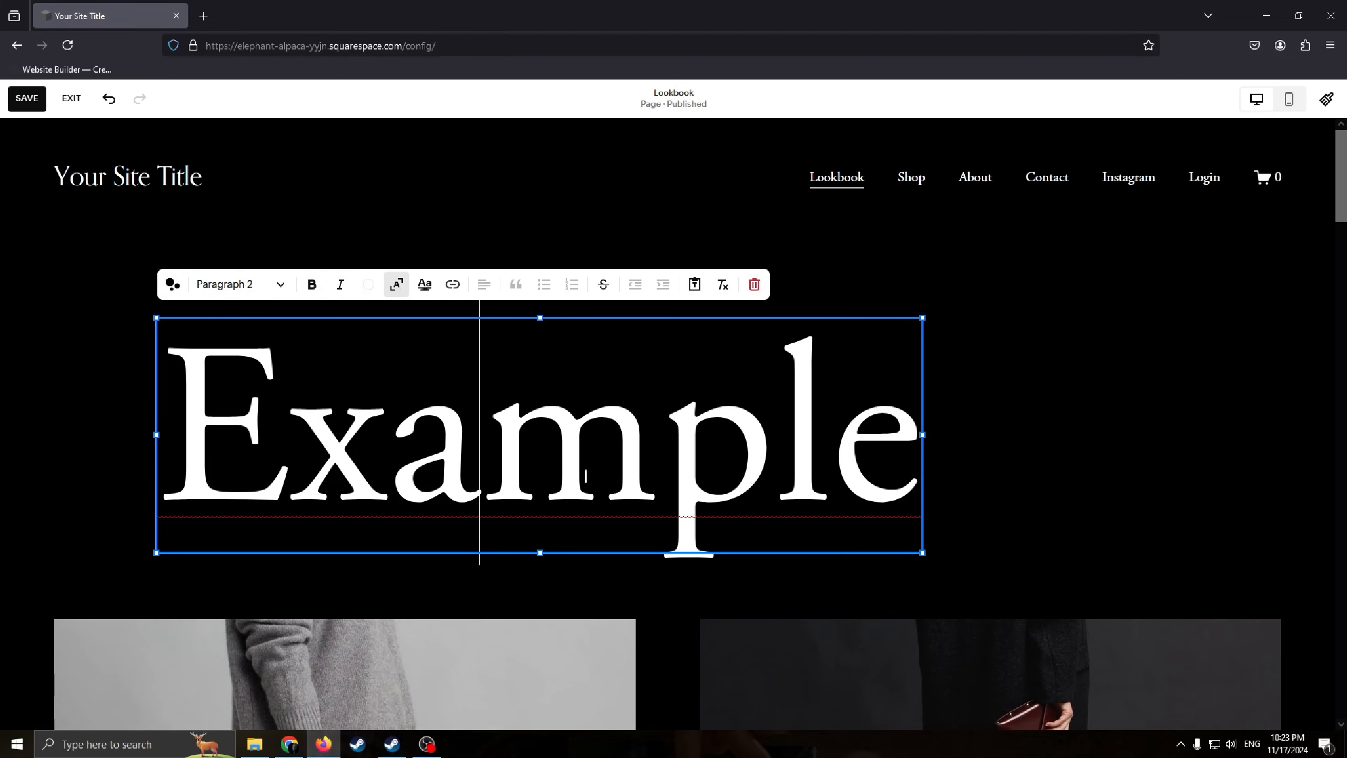
- Move the Example text block to the right, nearer the centre of the opening section
drag(780, 457, 875, 472)
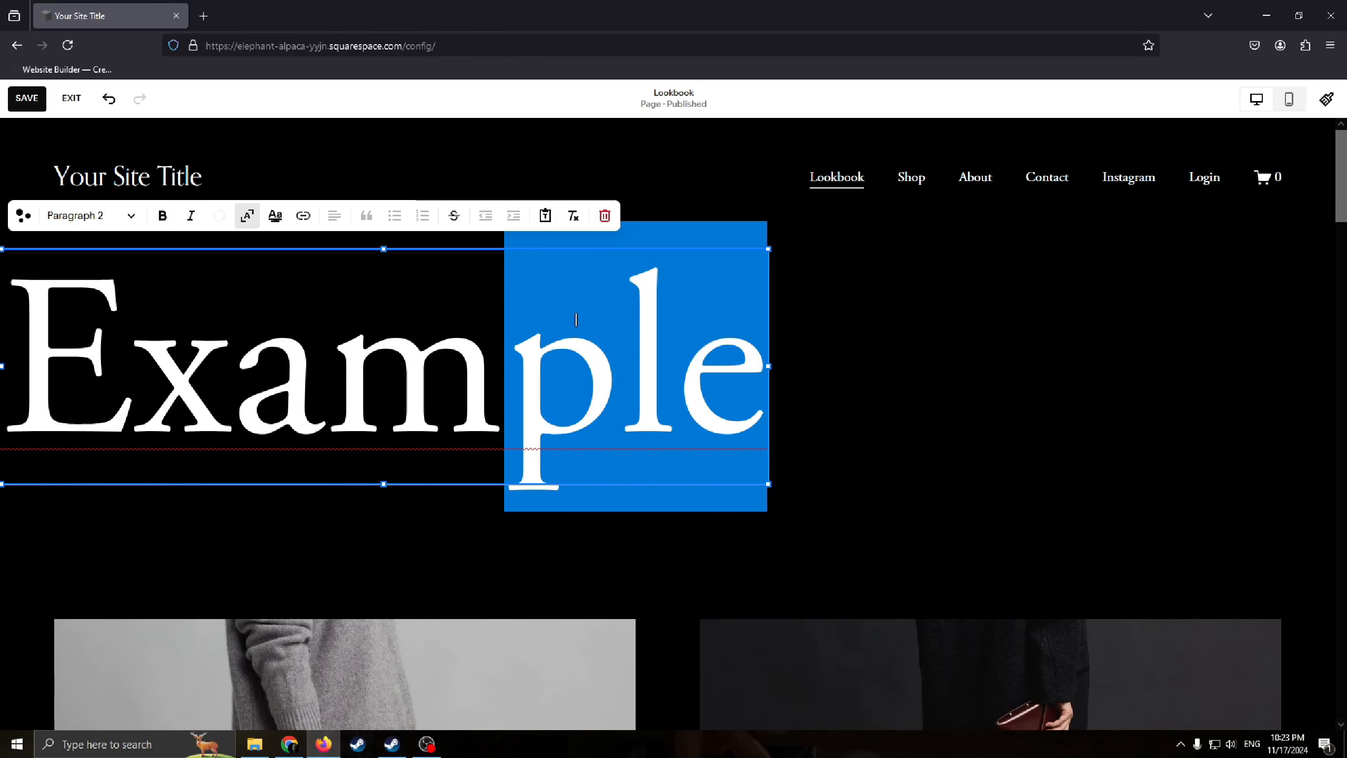
drag(679, 299, 843, 333)
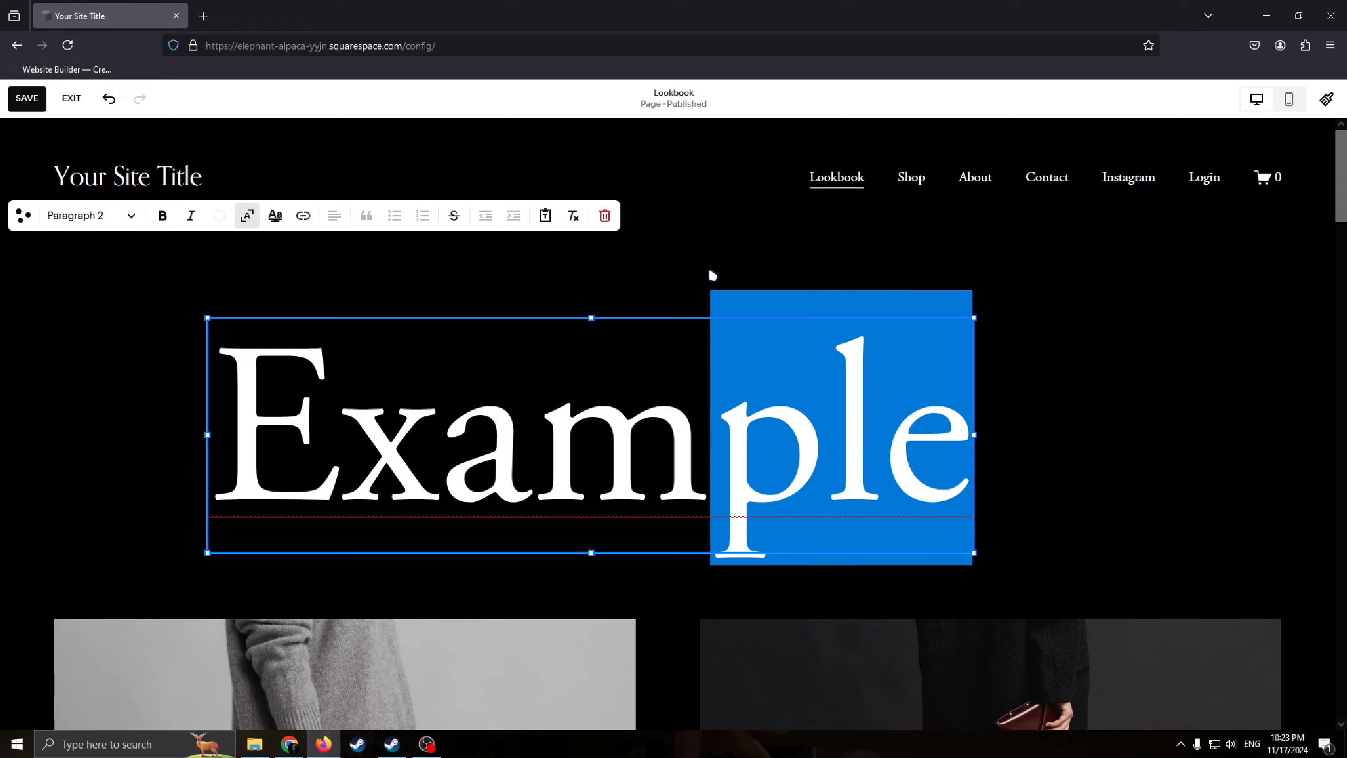
click(848, 236)
- Examine the gallery, image and text sections below the heading on the Lookbook page
scroll(882, 330, down, 5)
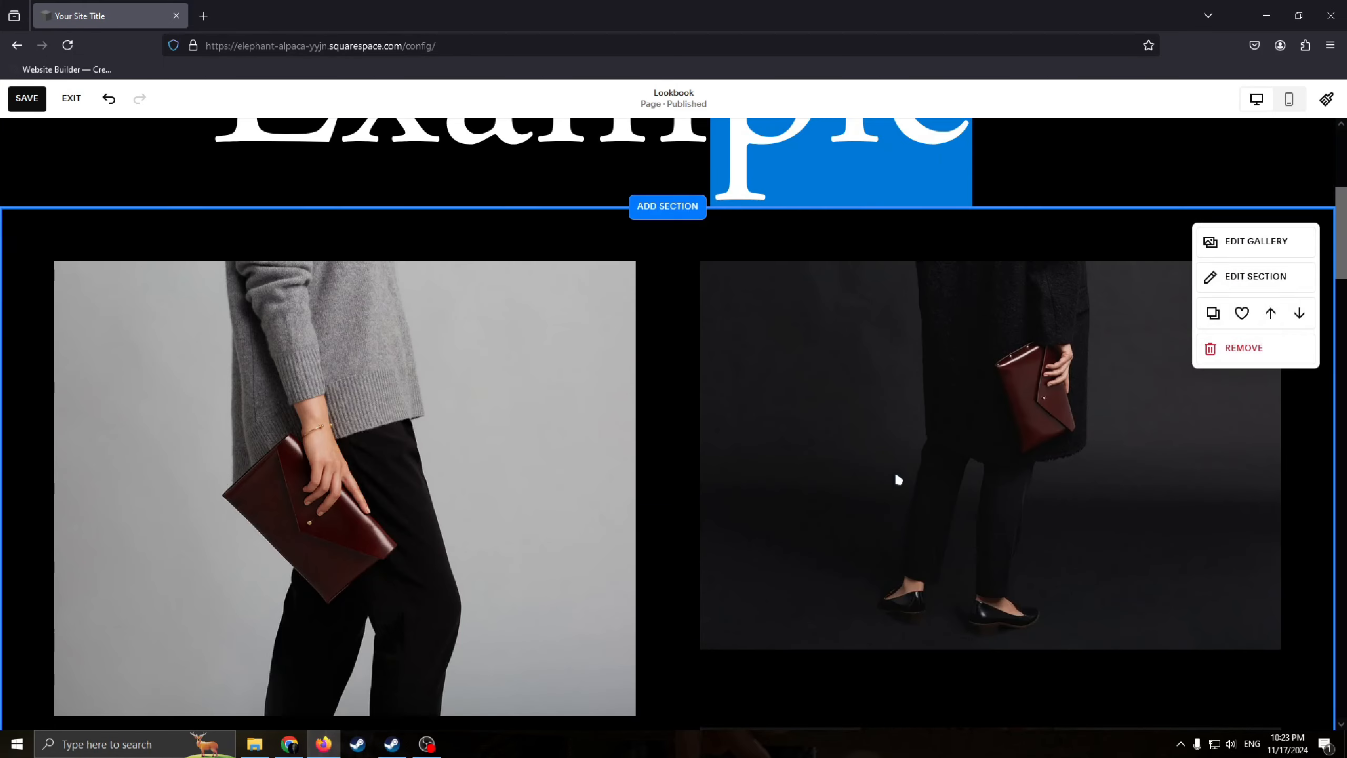
scroll(895, 472, up, 5)
scroll(915, 361, down, 2)
scroll(915, 361, up, 2)
scroll(989, 310, down, 5)
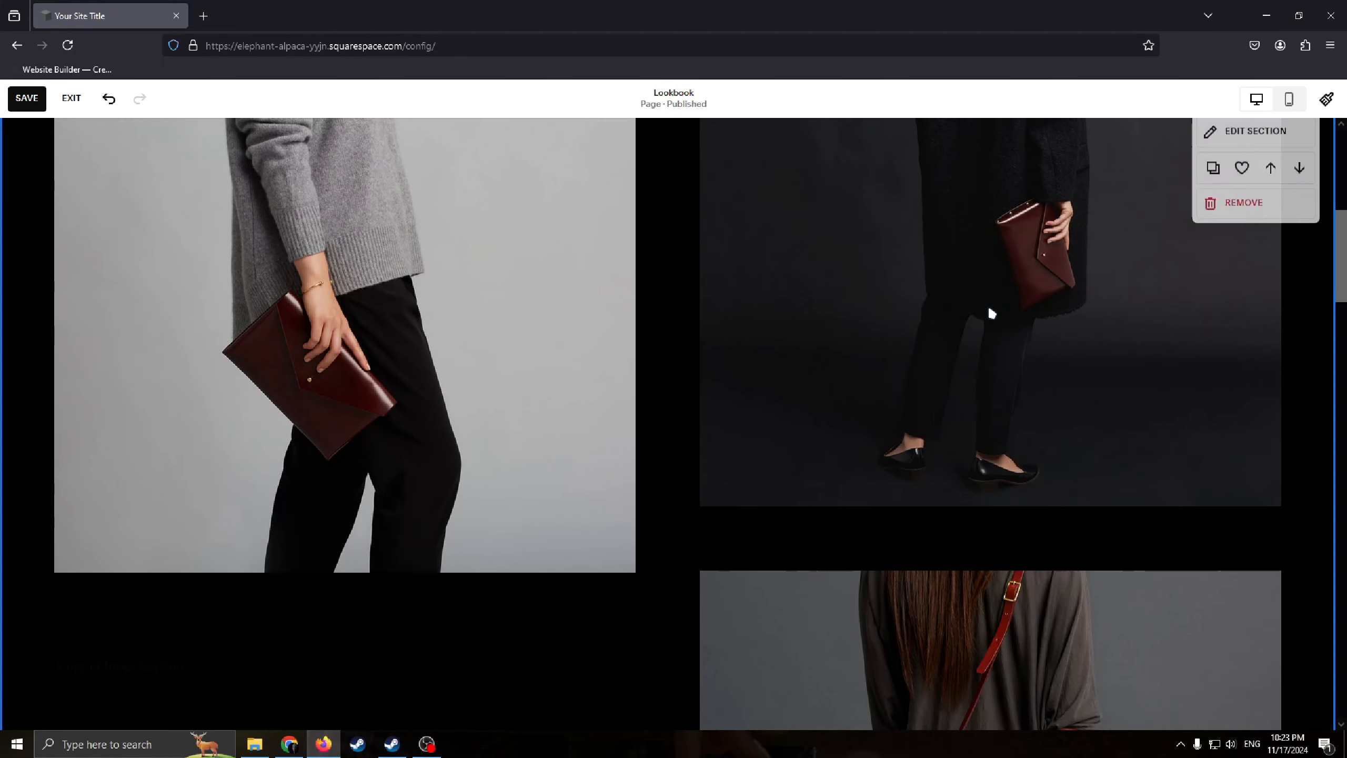
scroll(1070, 287, up, 5)
scroll(1106, 310, down, 5)
scroll(848, 391, up, 4)
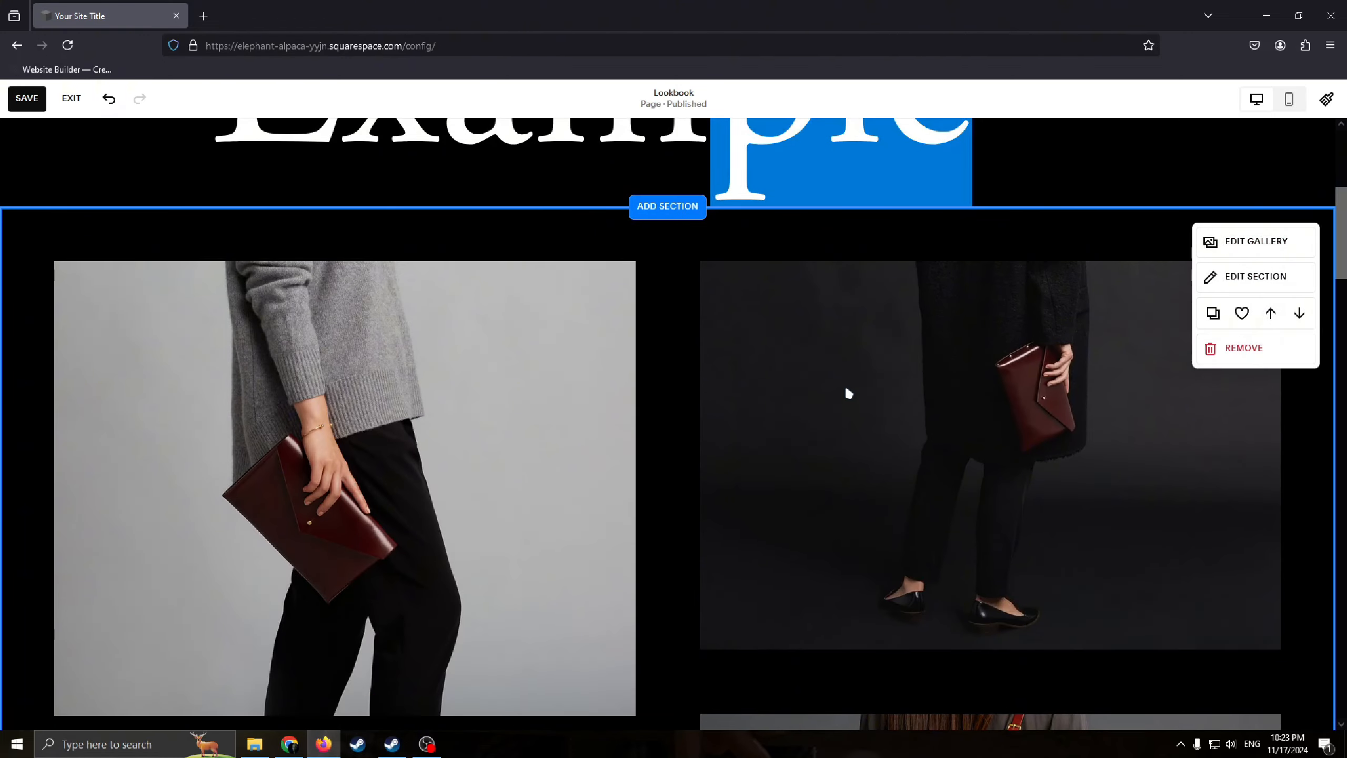
scroll(575, 367, down, 6)
scroll(1169, 220, up, 4)
scroll(833, 454, down, 6)
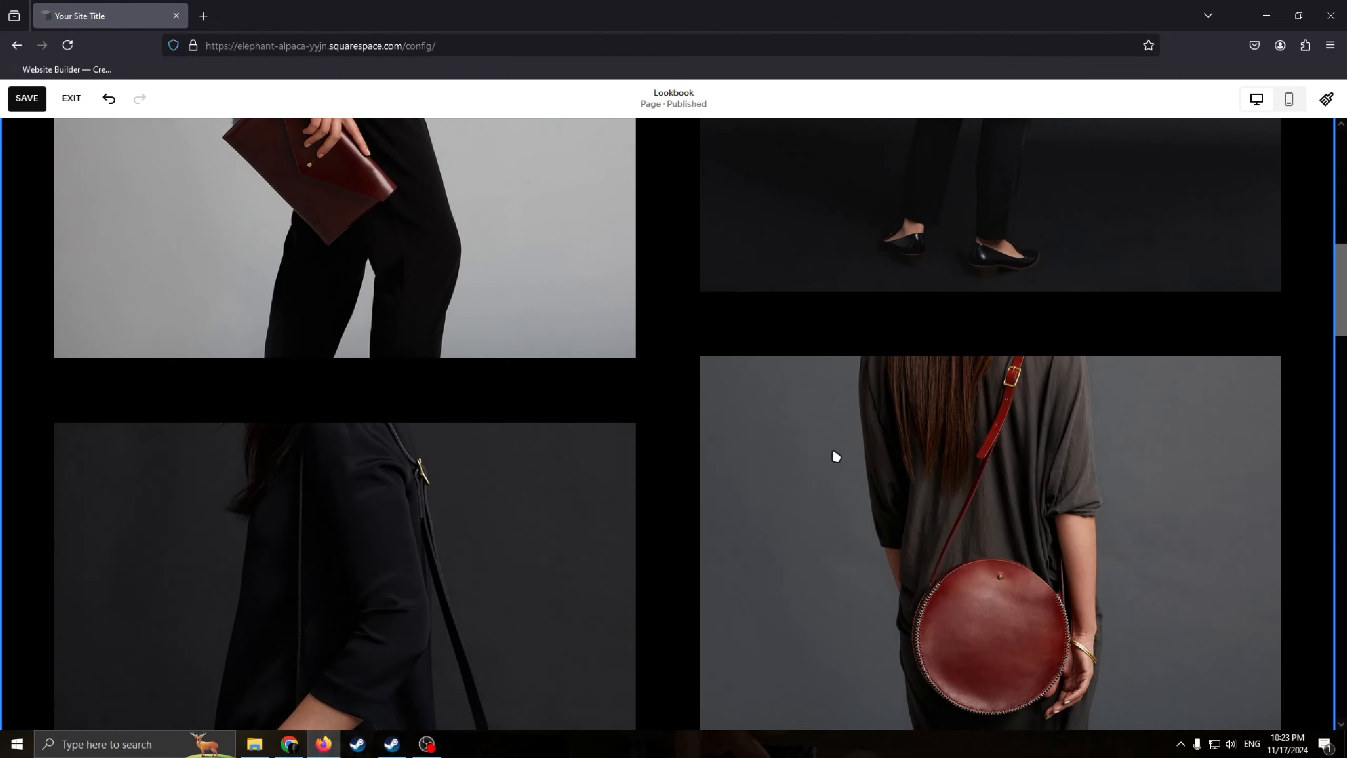
scroll(656, 372, up, 4)
scroll(655, 371, up, 4)
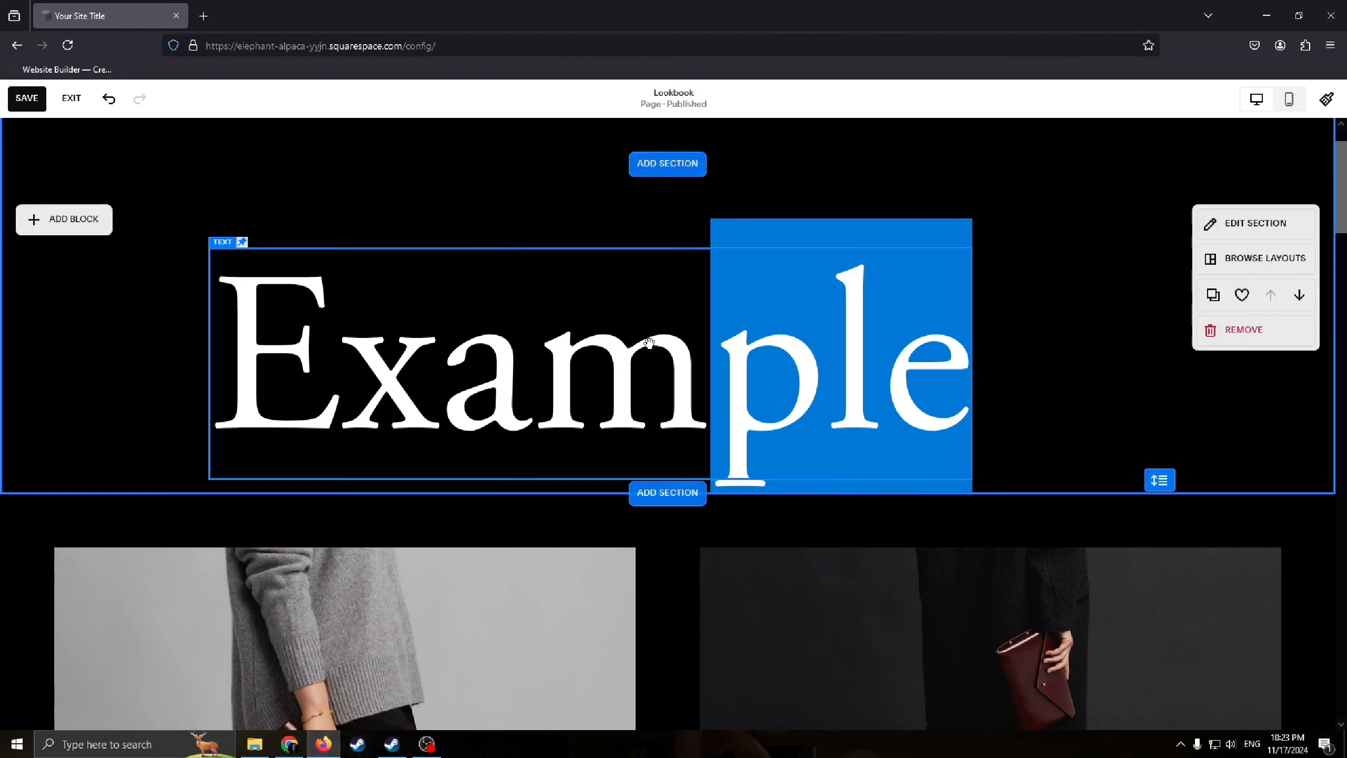
scroll(710, 495, down, 7)
scroll(697, 243, up, 3)
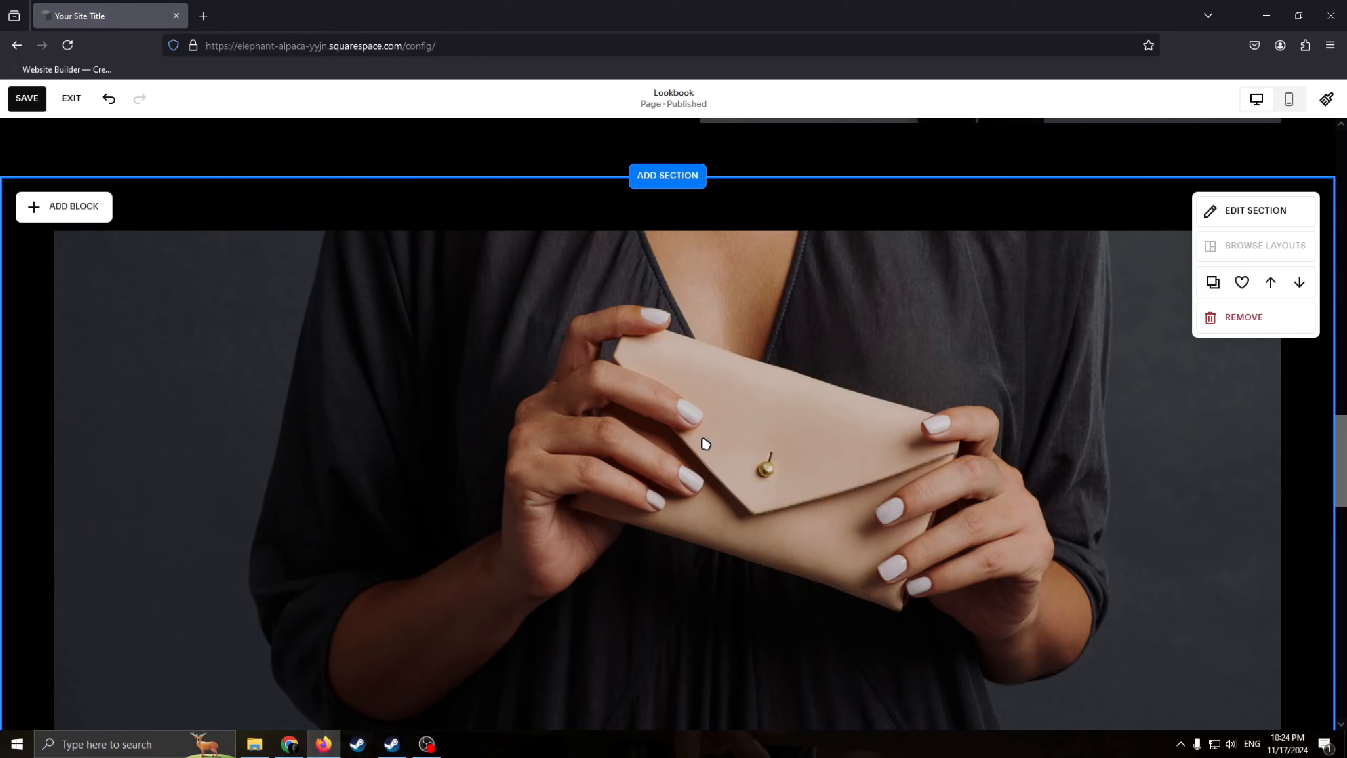
scroll(580, 442, down, 8)
scroll(785, 436, up, 3)
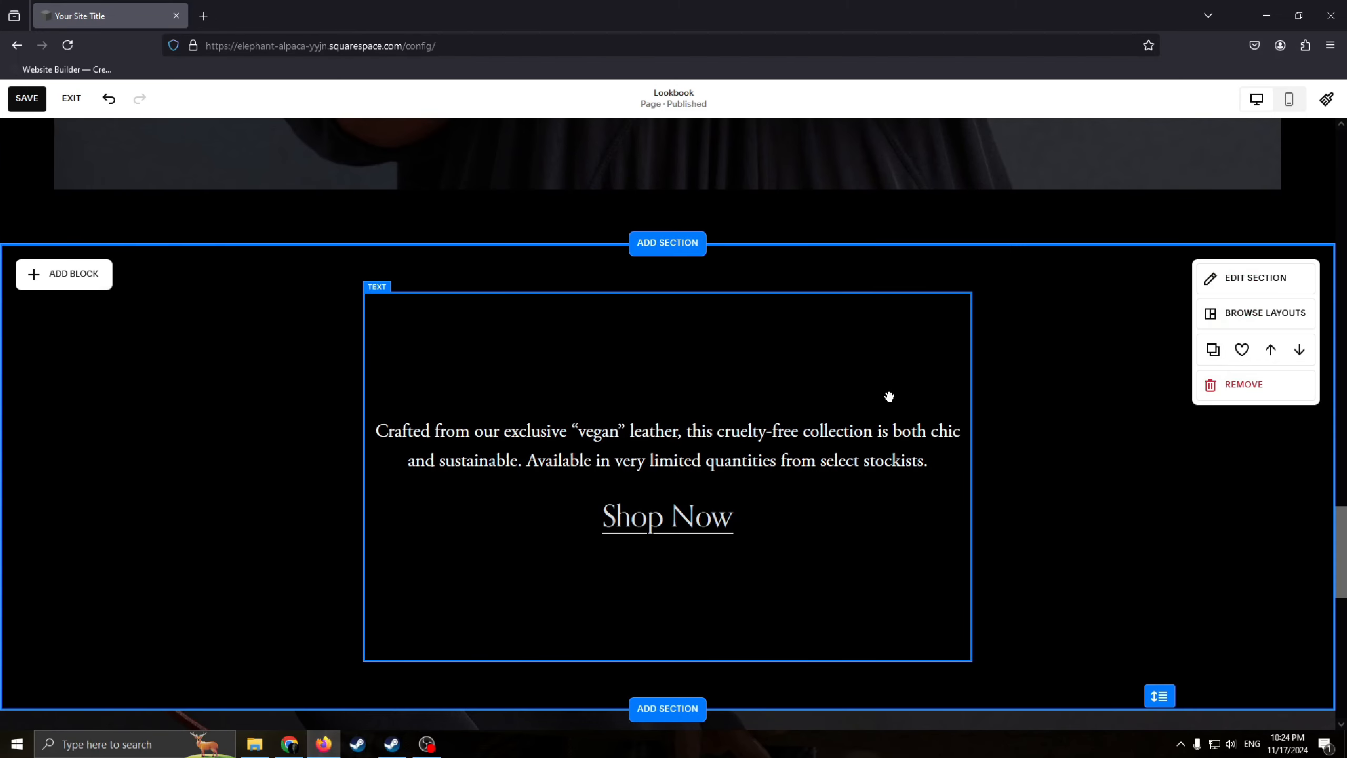
- Move the text block with the "vegan" leather description and Shop Now link slightly left of its section's centre
mouse_move(580, 400)
mouse_down()
mouse_move(752, 468)
mouse_move(595, 387)
mouse_up()
drag(706, 442, 610, 437)
click(918, 490)
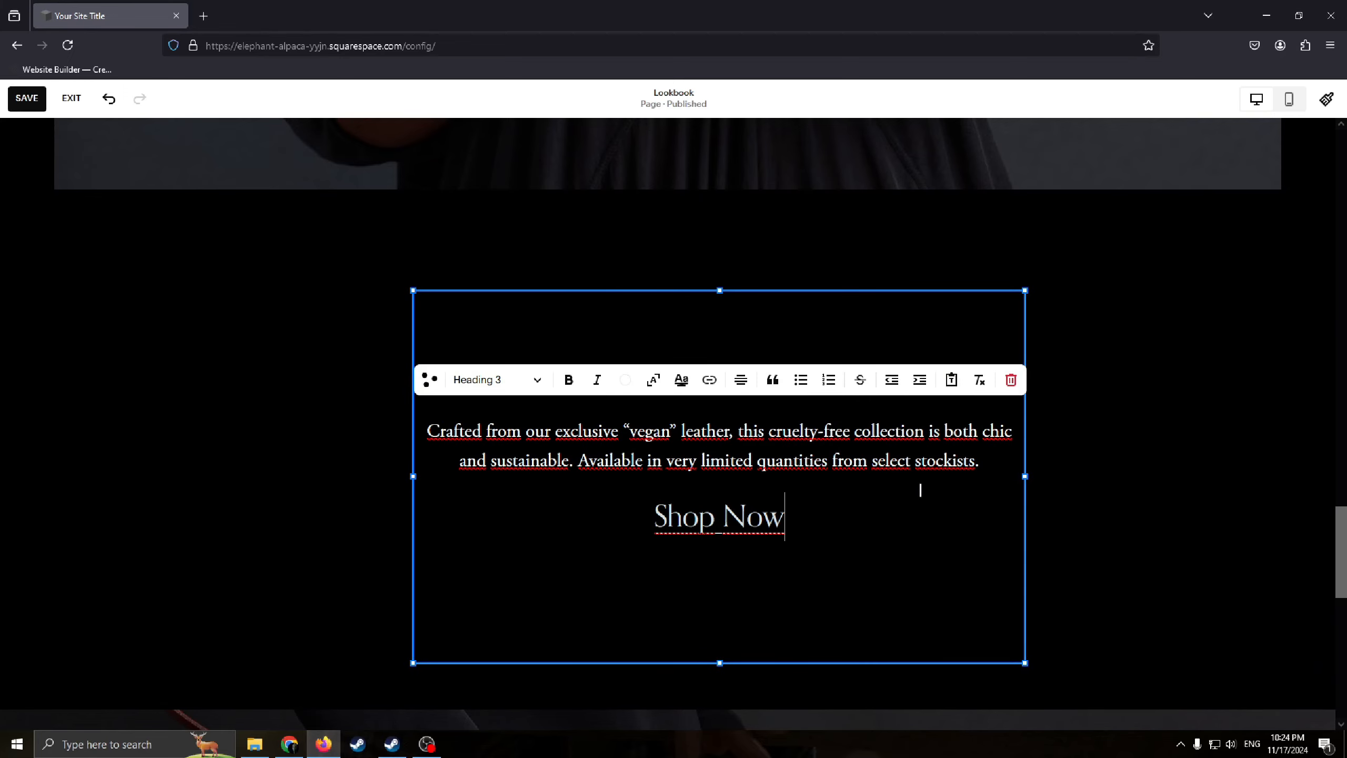
drag(826, 325, 727, 317)
scroll(817, 417, up, 5)
scroll(811, 412, up, 3)
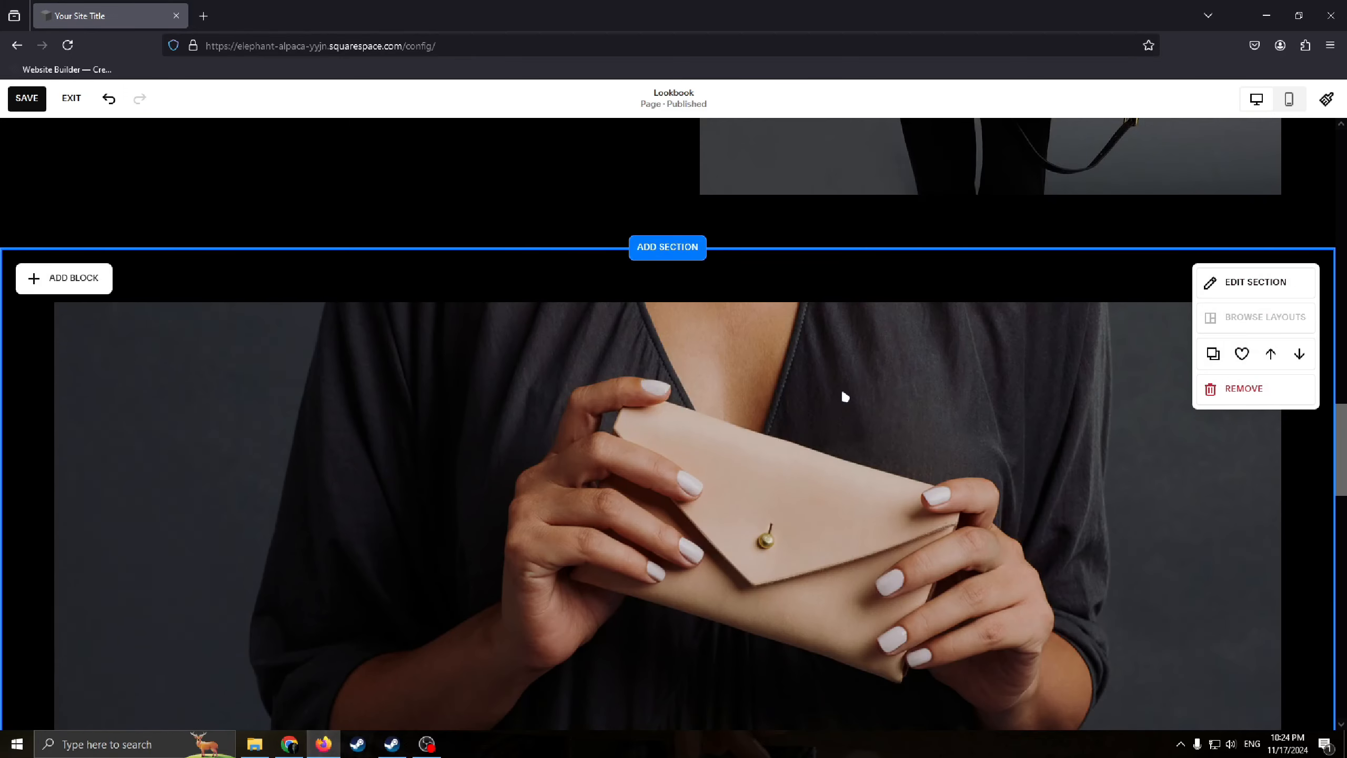
scroll(840, 387, down, 8)
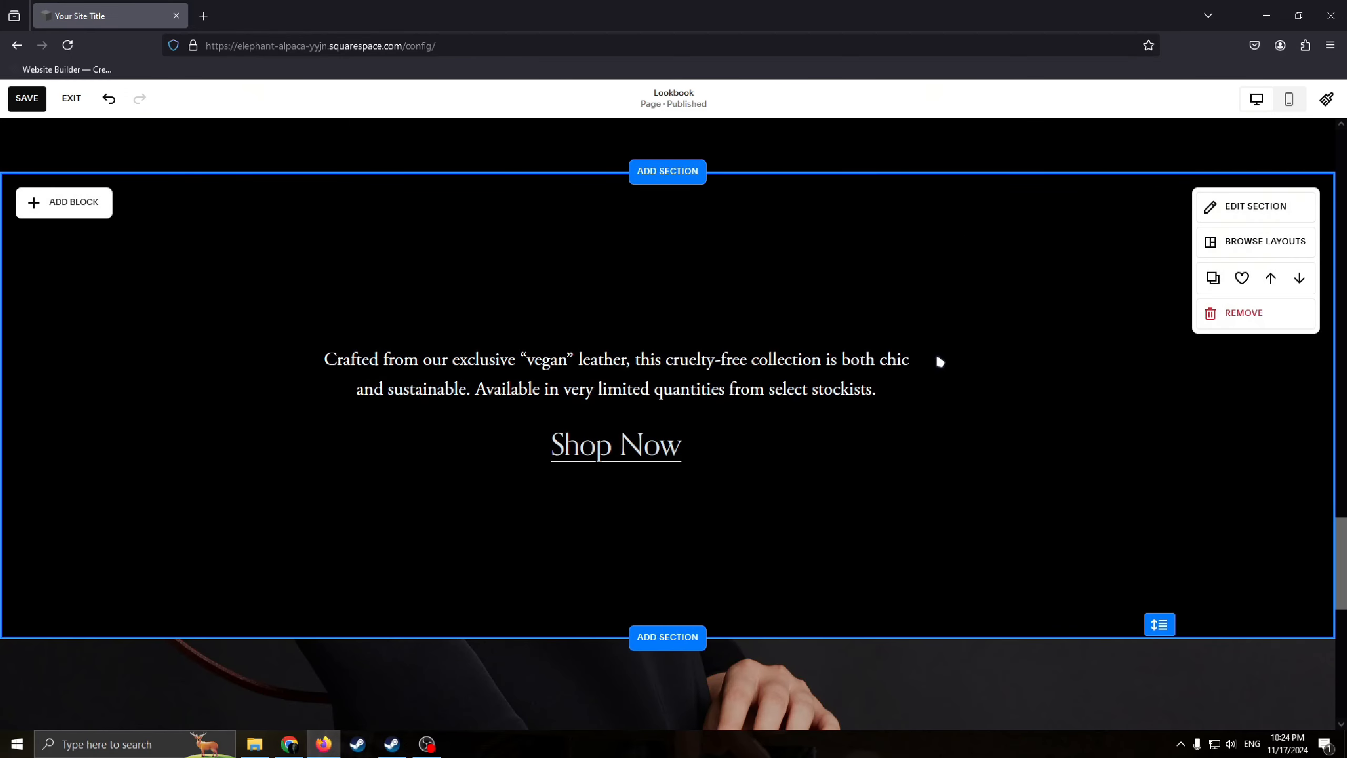
- Remove the section with the "vegan" leather description and Shop Now link from the Lookbook page
click(1239, 315)
click(752, 439)
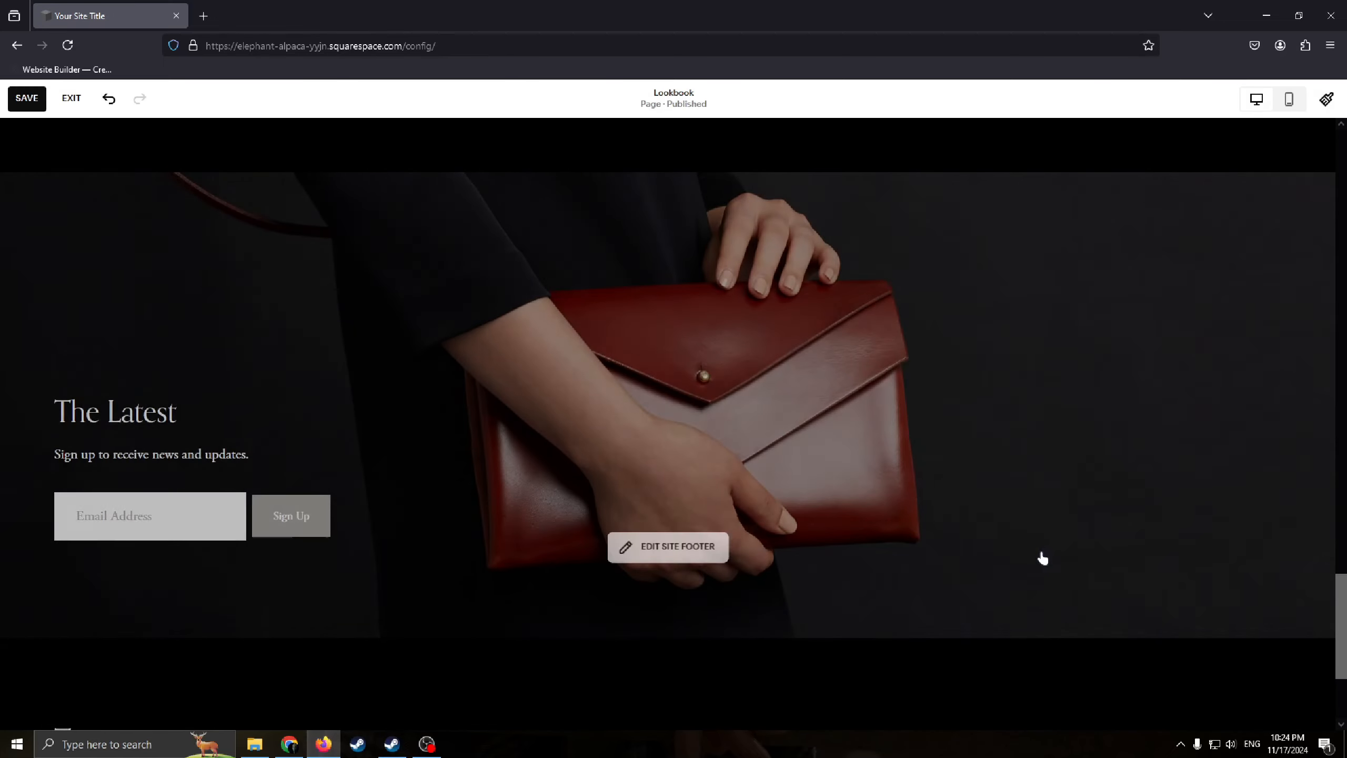
- Examine the boundaries between the gallery, clutch image and footer sections for a place to insert a new section
scroll(808, 436, up, 5)
scroll(703, 559, down, 2)
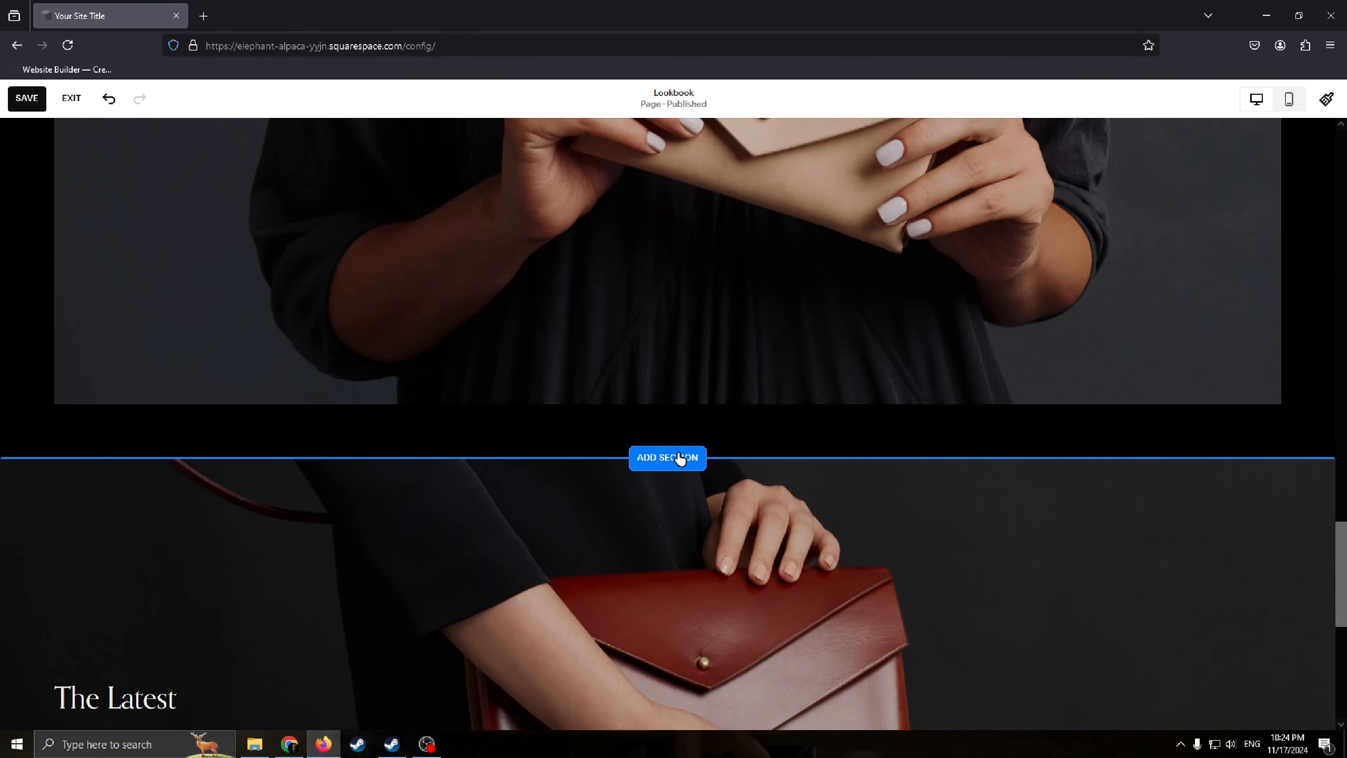
scroll(689, 464, up, 1)
scroll(693, 440, down, 3)
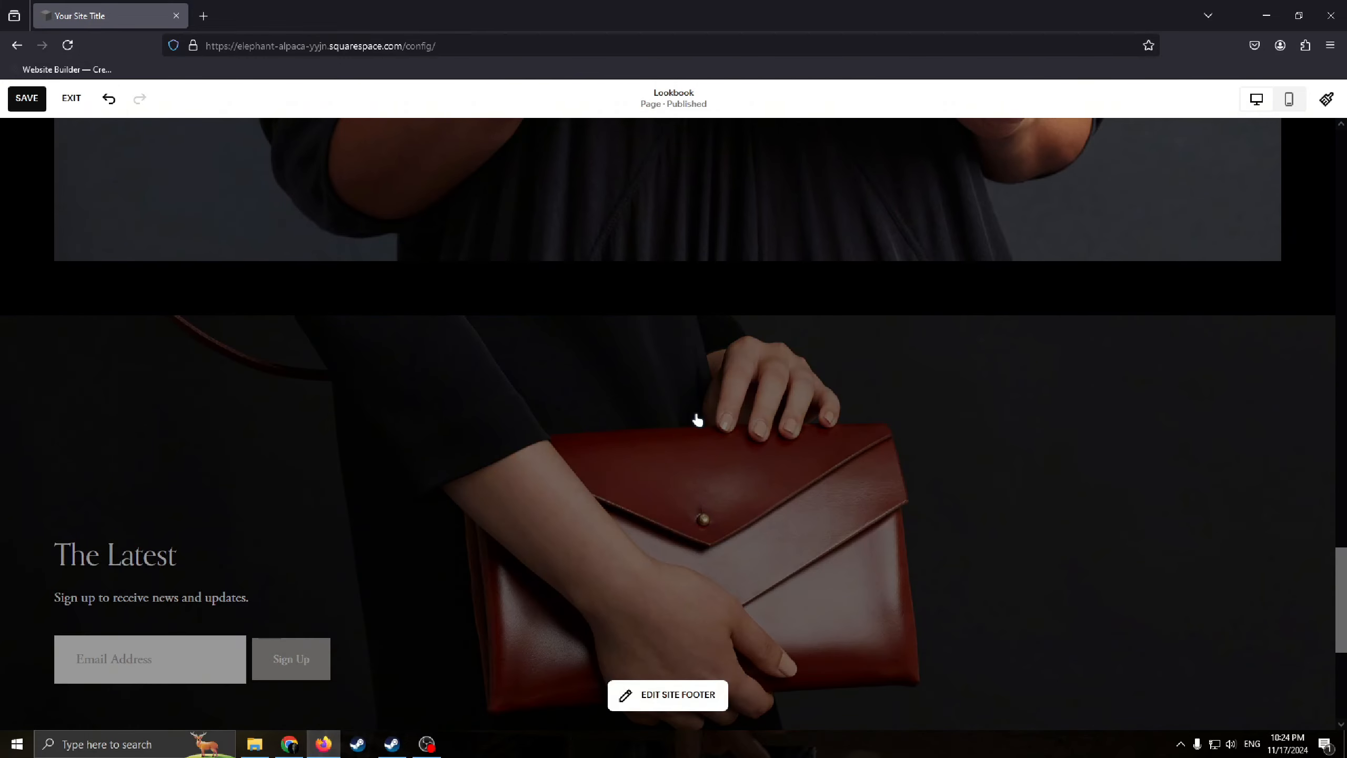
scroll(690, 350, up, 2)
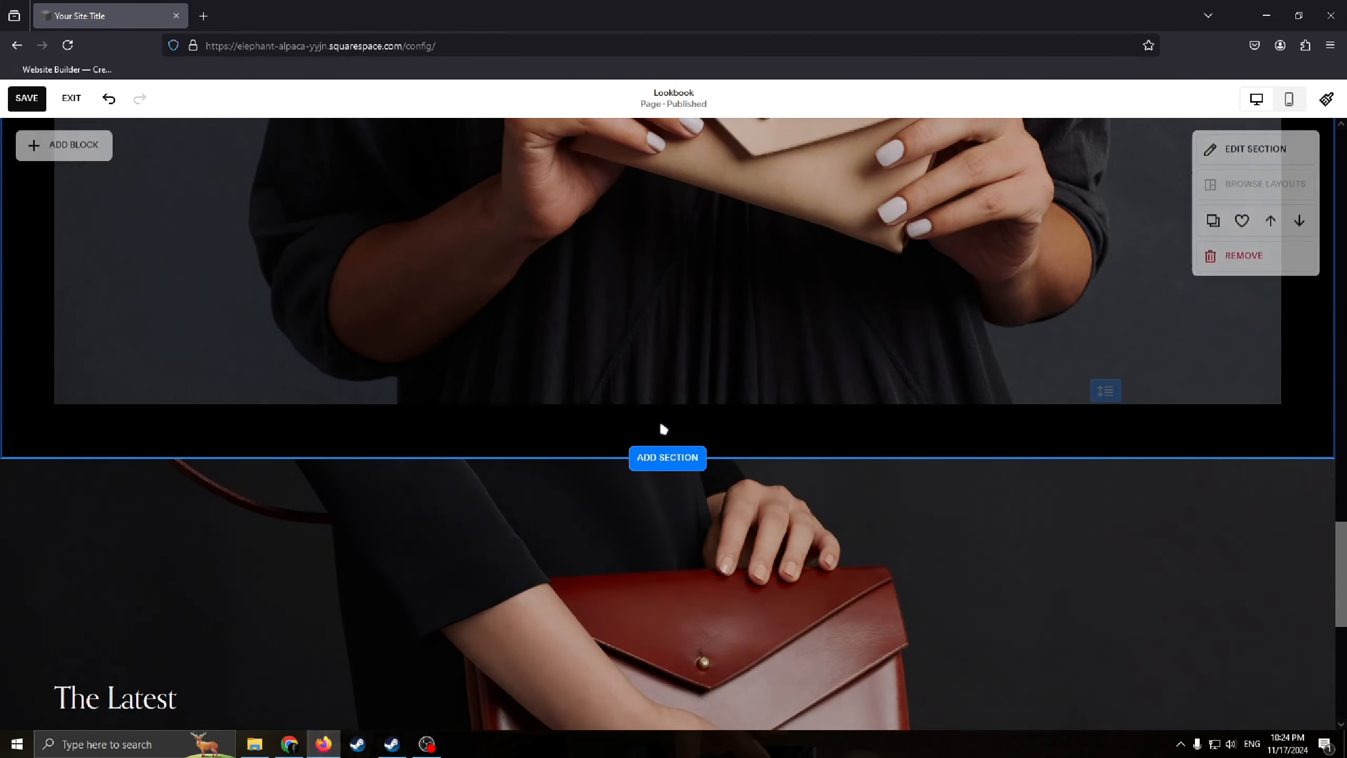
scroll(514, 510, up, 1)
scroll(583, 489, down, 2)
scroll(673, 466, up, 3)
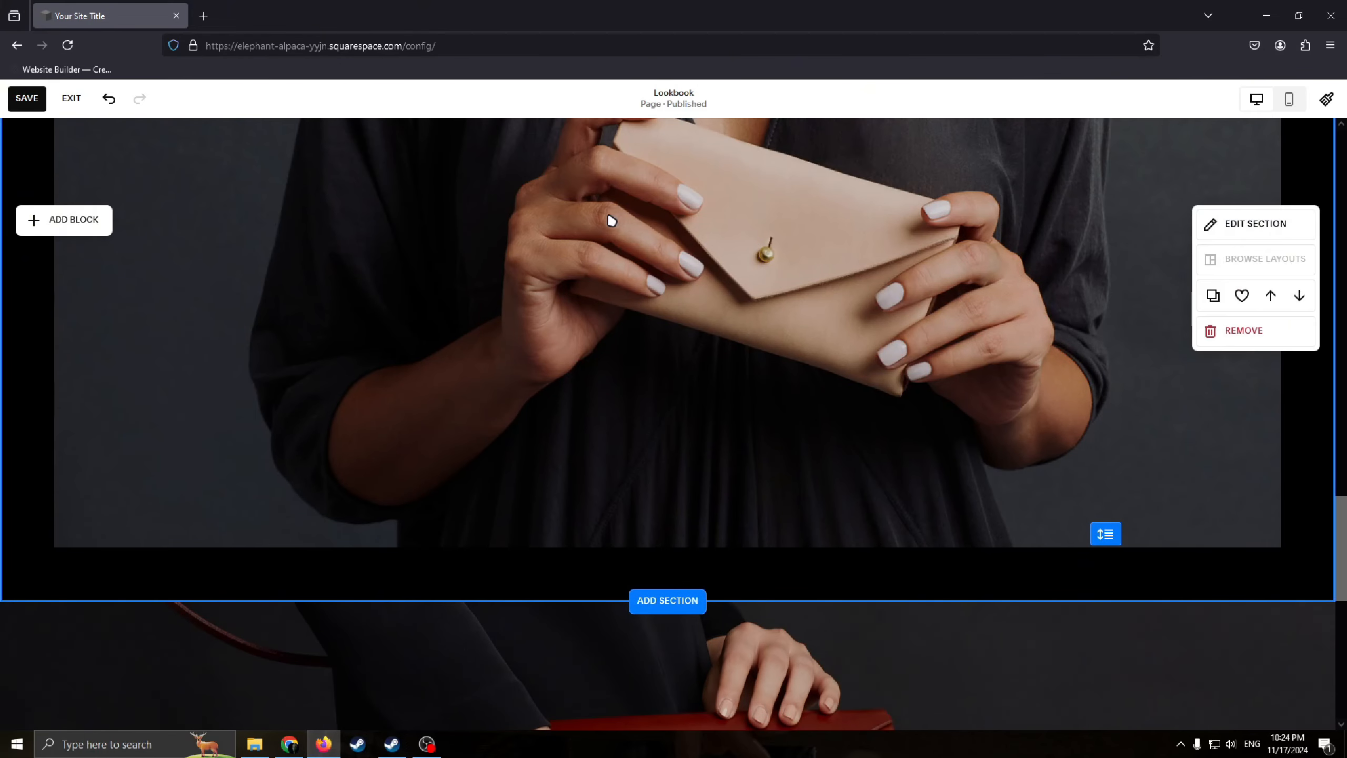
scroll(584, 478, down, 2)
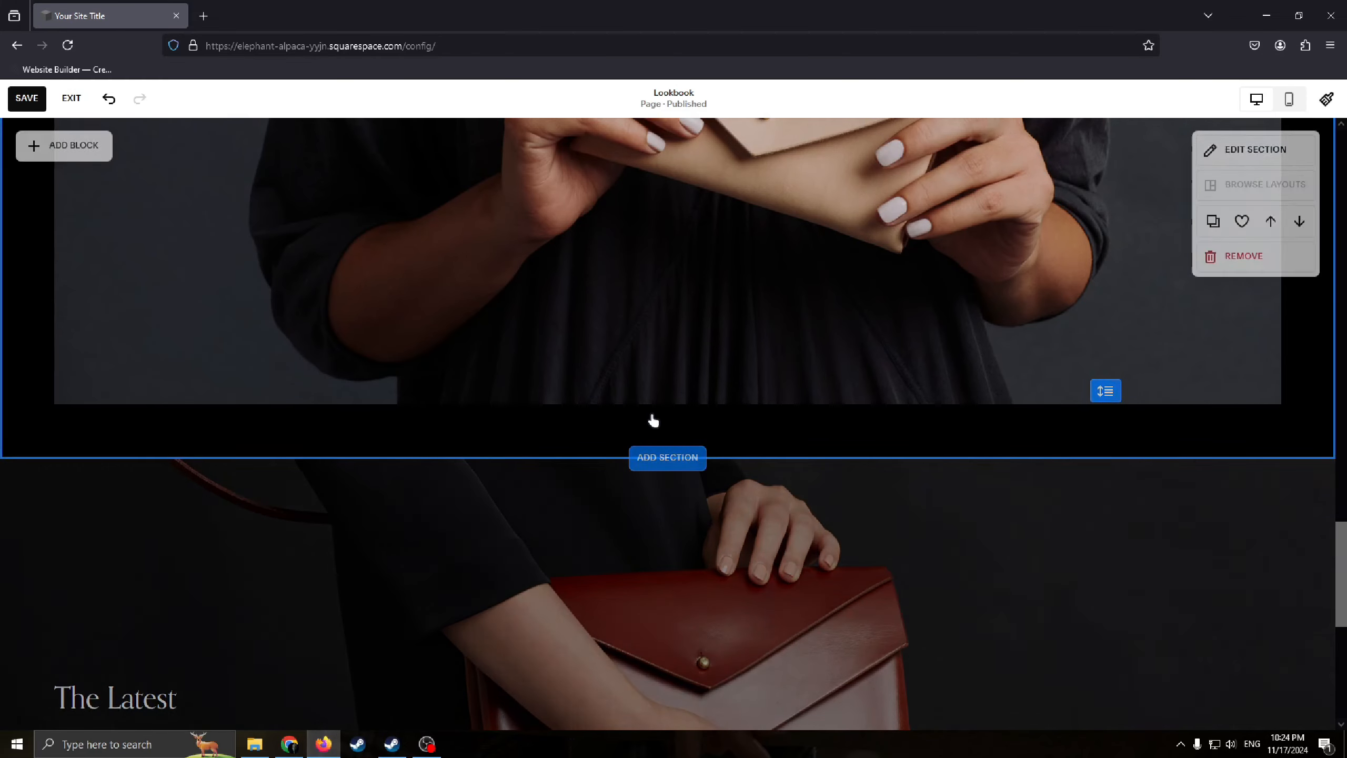
scroll(683, 423, up, 5)
scroll(682, 423, down, 1)
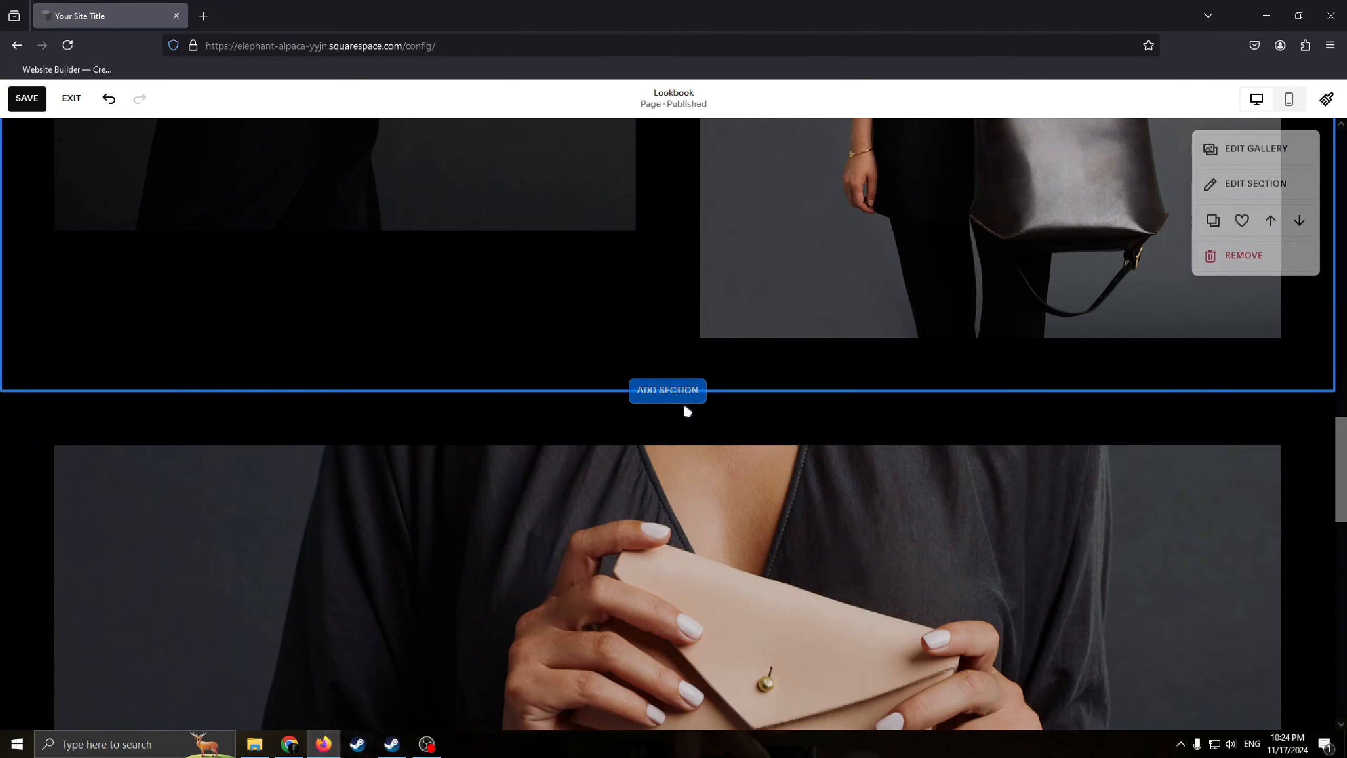
scroll(686, 409, up, 4)
scroll(685, 436, down, 4)
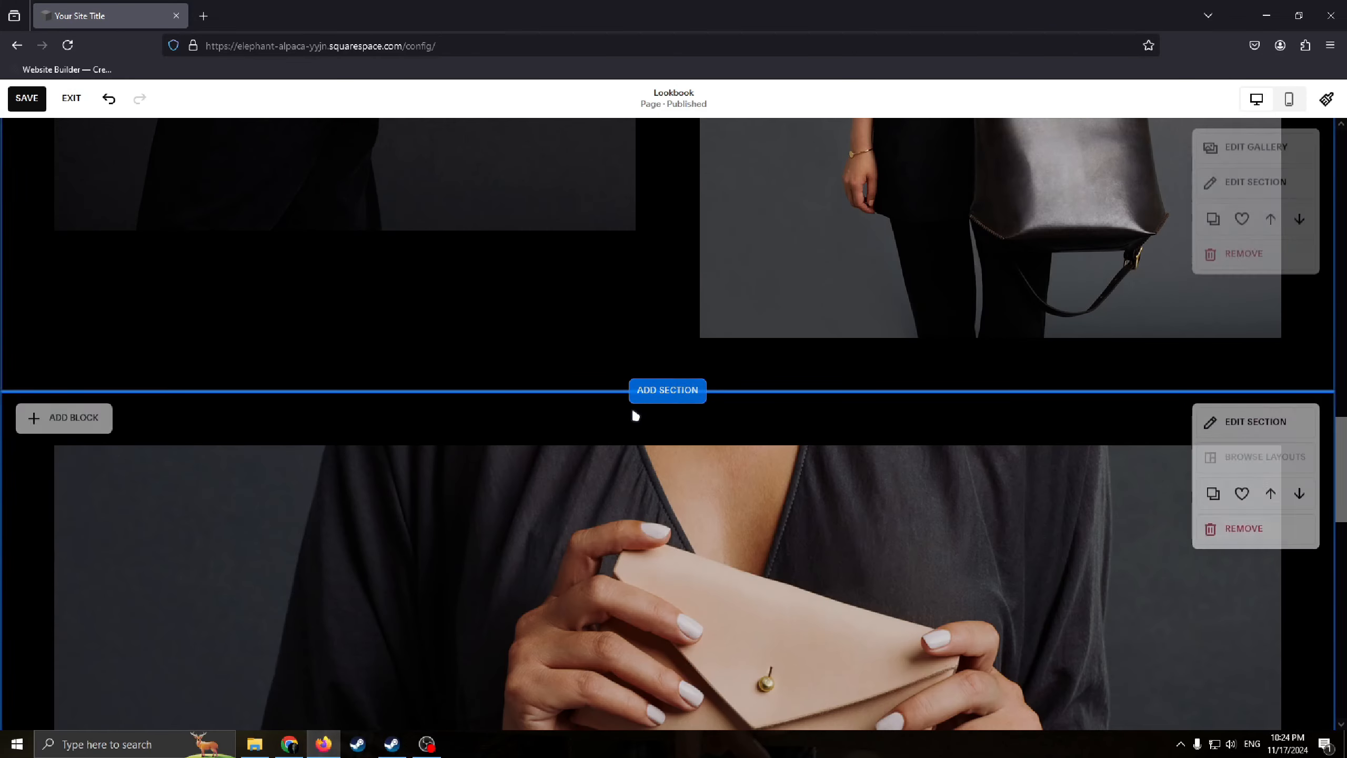
- Open the section library between the gallery and the clutch image, and browse its Intro, Contact and Quotes layouts
click(685, 390)
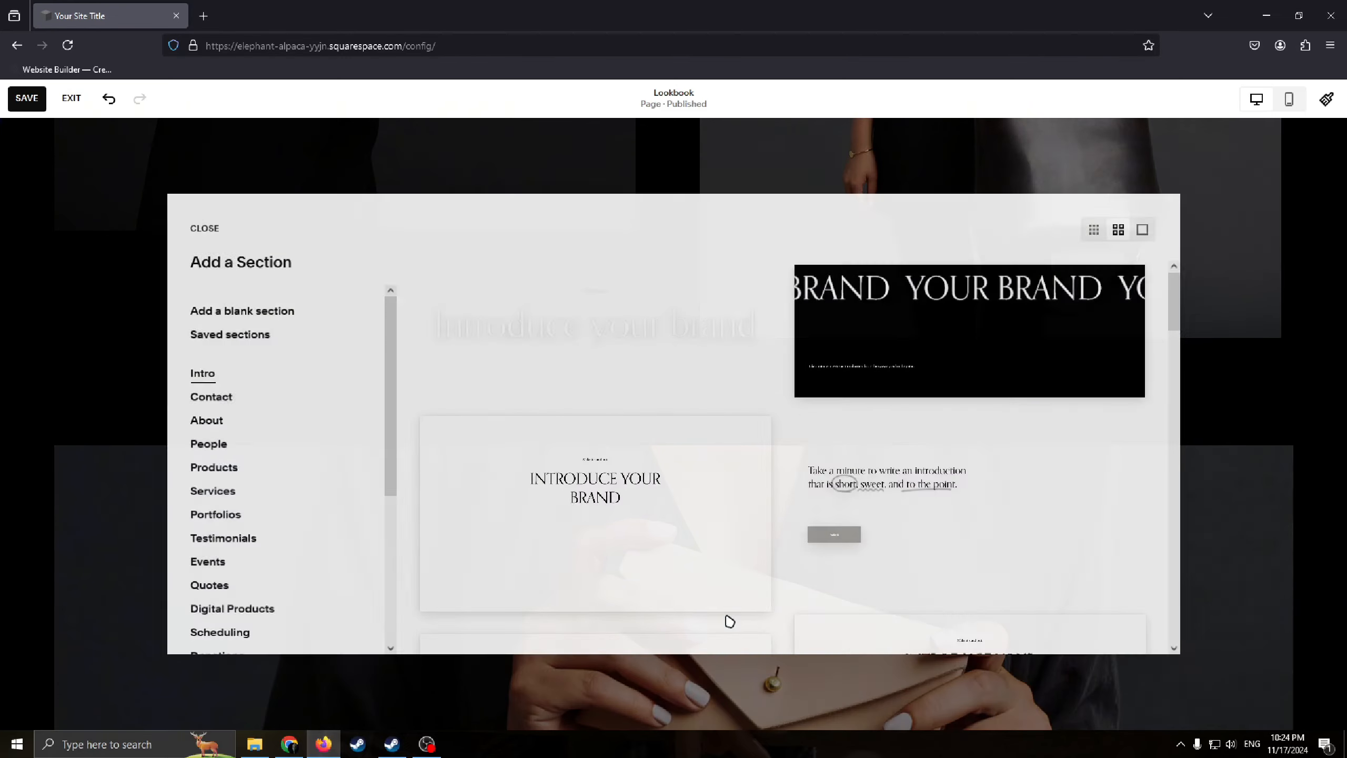
scroll(239, 424, down, 4)
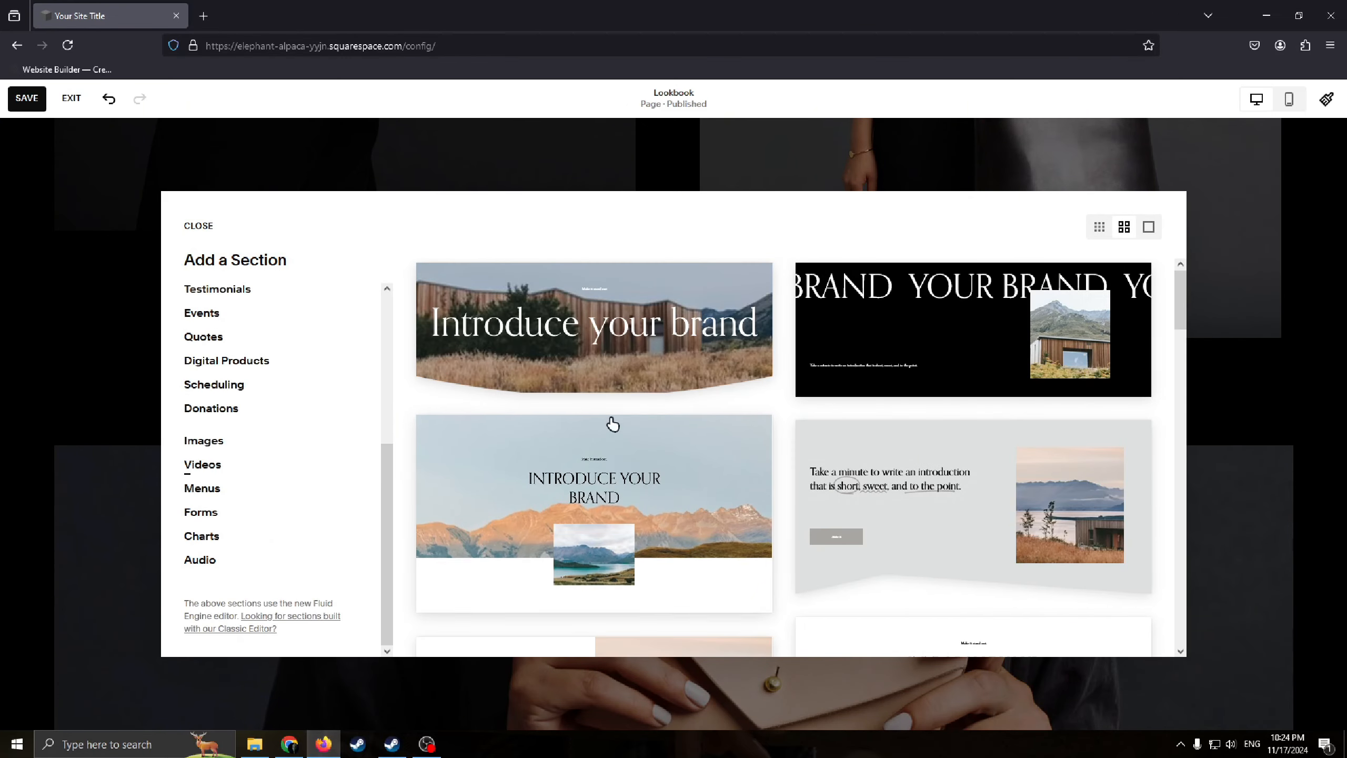
scroll(553, 418, down, 10)
scroll(631, 406, up, 8)
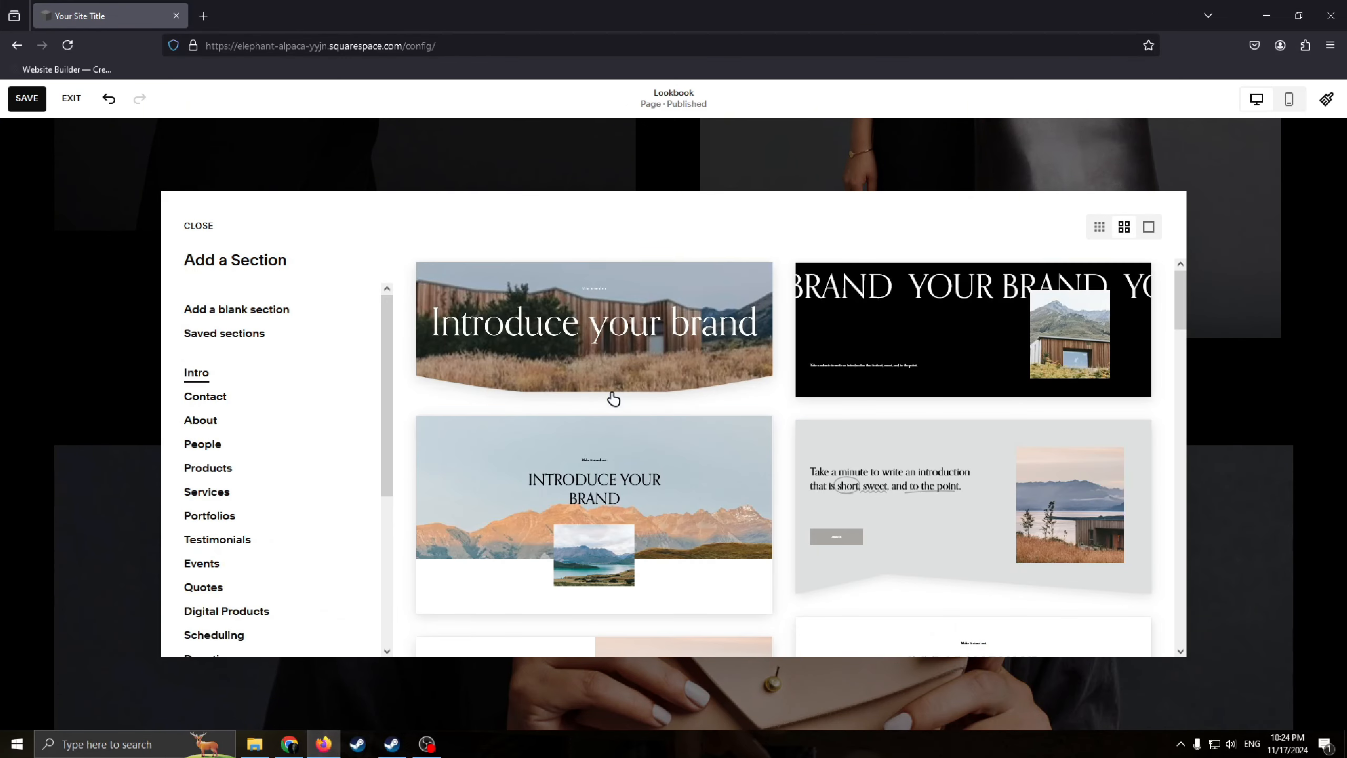
scroll(613, 393, down, 4)
scroll(748, 433, down, 8)
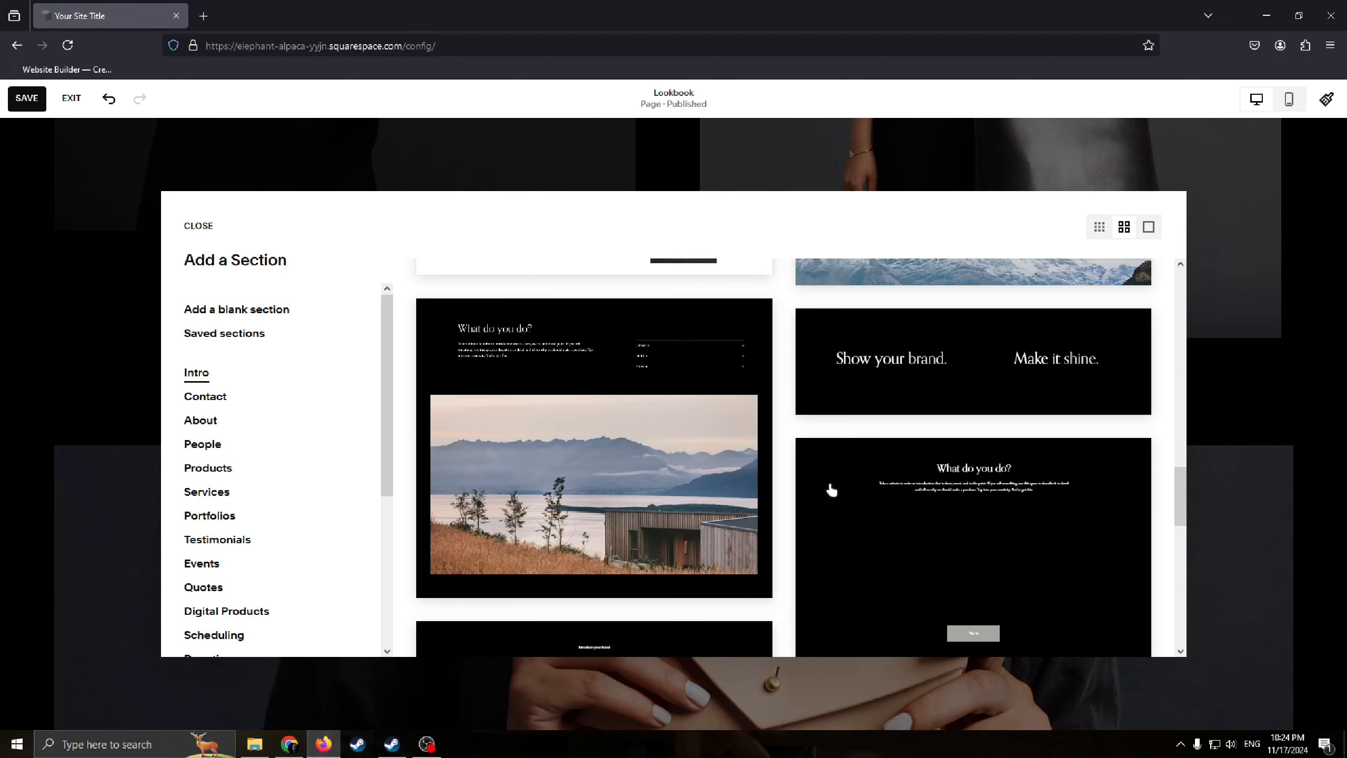
click(212, 418)
scroll(242, 445, down, 4)
scroll(207, 390, up, 4)
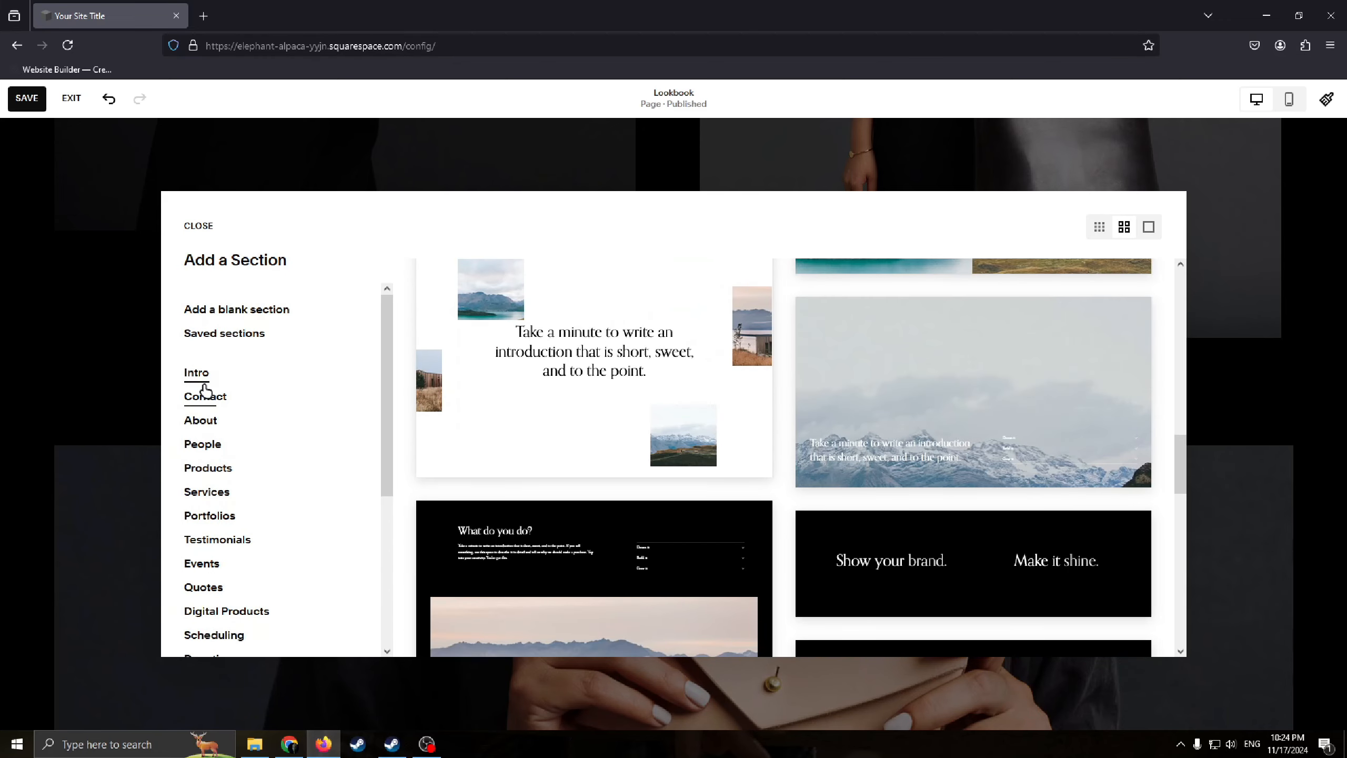
click(205, 395)
scroll(277, 428, down, 4)
scroll(702, 432, down, 12)
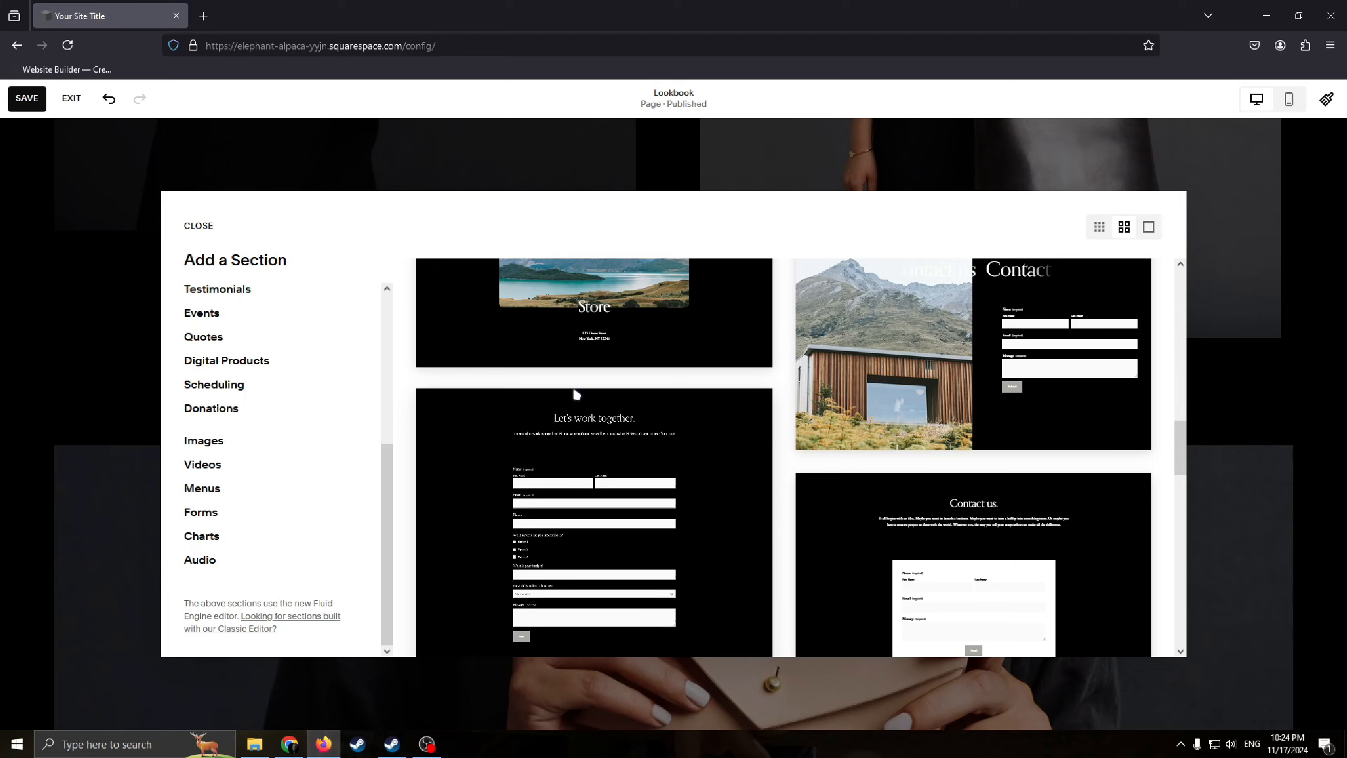
scroll(677, 412, up, 10)
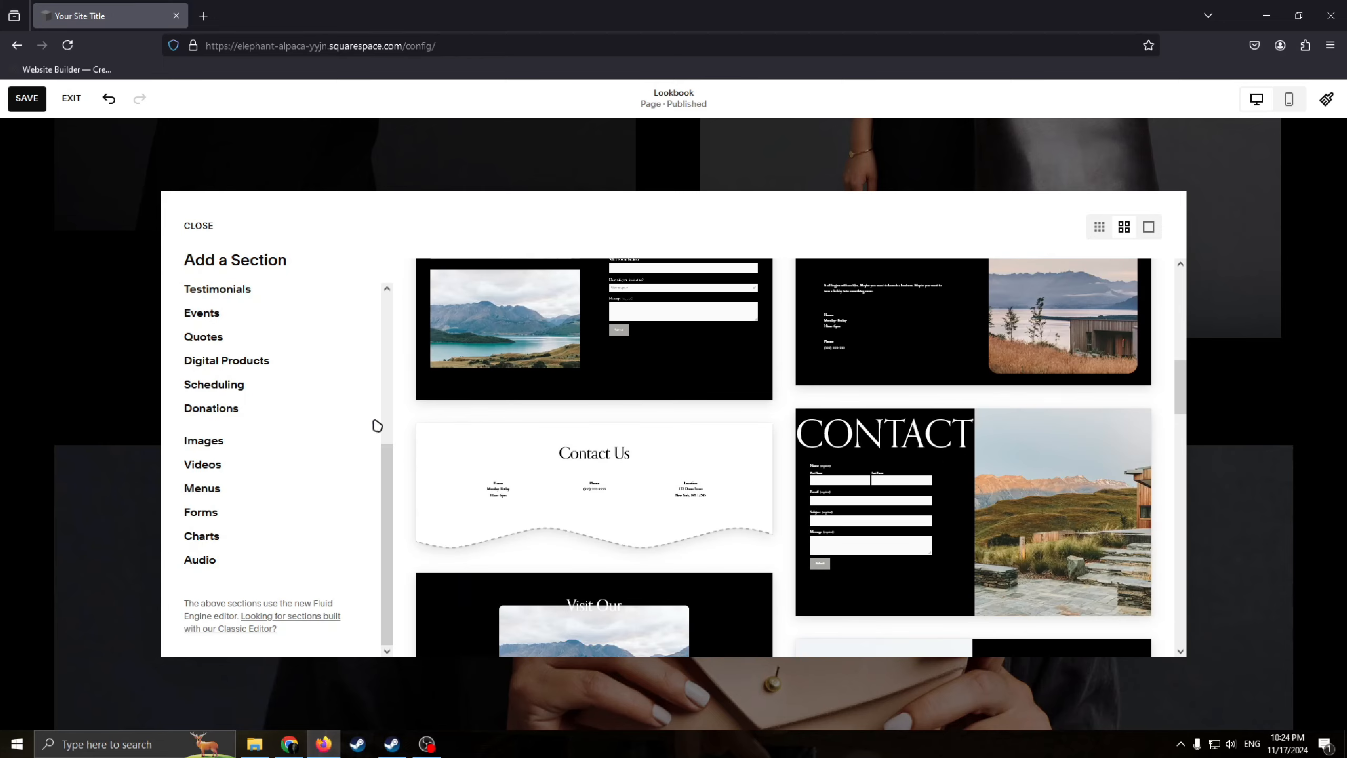
click(198, 340)
scroll(669, 414, down, 5)
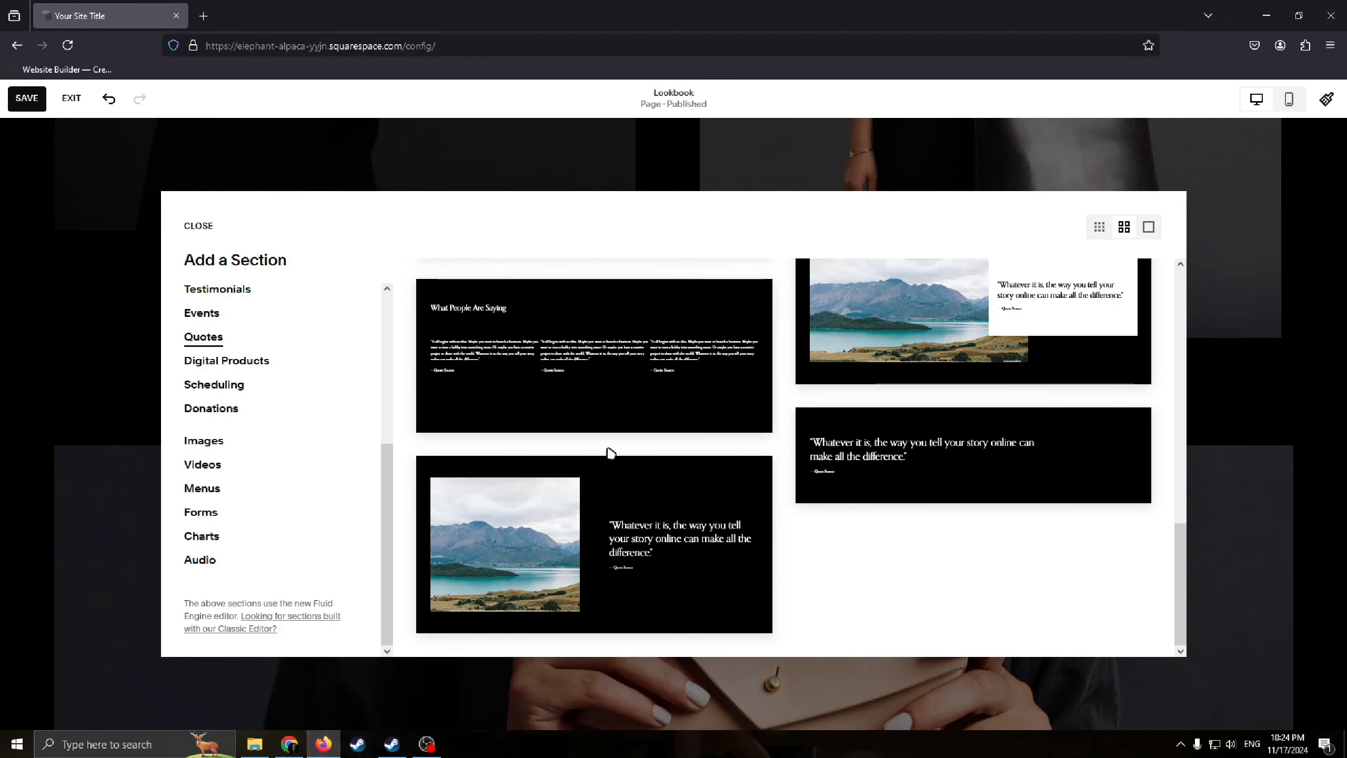
scroll(670, 443, up, 5)
scroll(228, 344, up, 5)
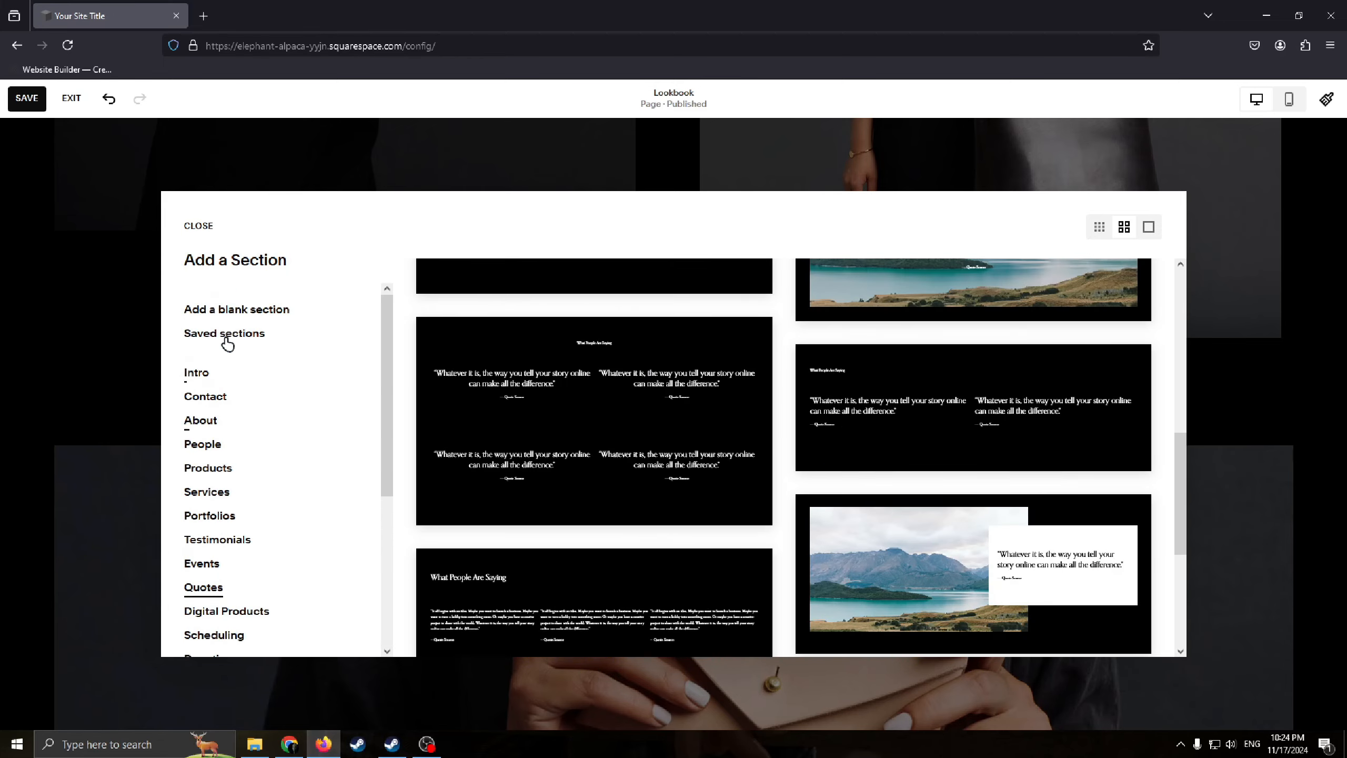
- Add the black Intro layout with the scrolling YOUR BRAND heading and house photo between the gallery and the clutch image
click(212, 385)
scroll(796, 362, up, 3)
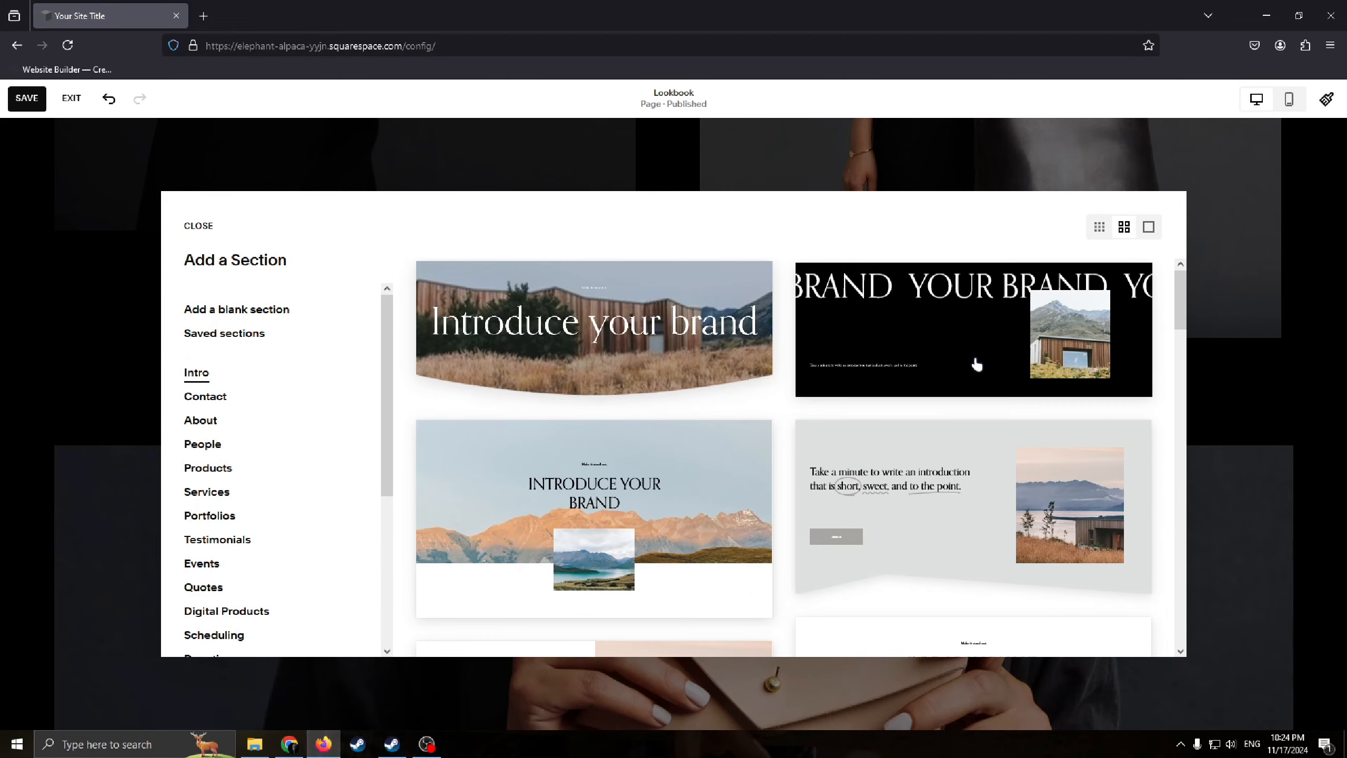
click(975, 364)
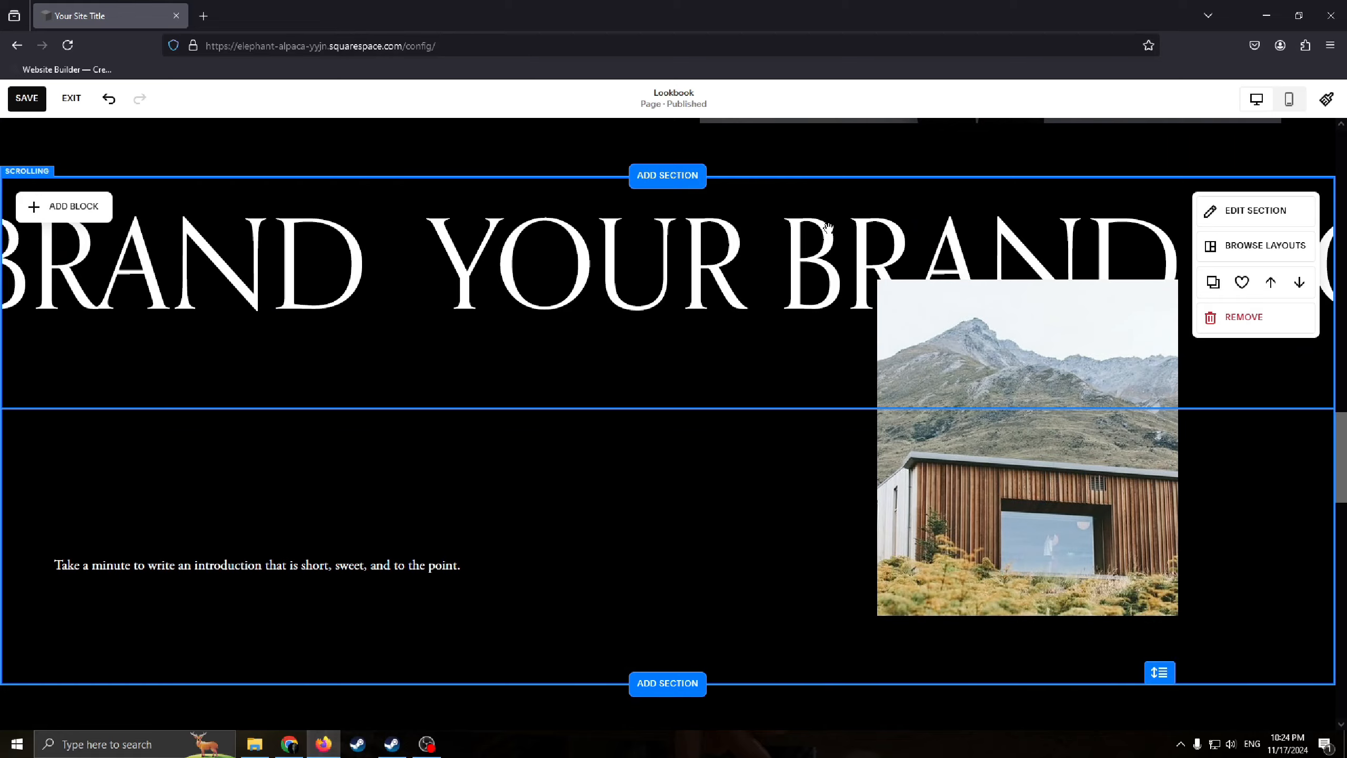
- Move the house photo just below the scrolling heading and enlarge it to about twice its width
drag(967, 420, 505, 420)
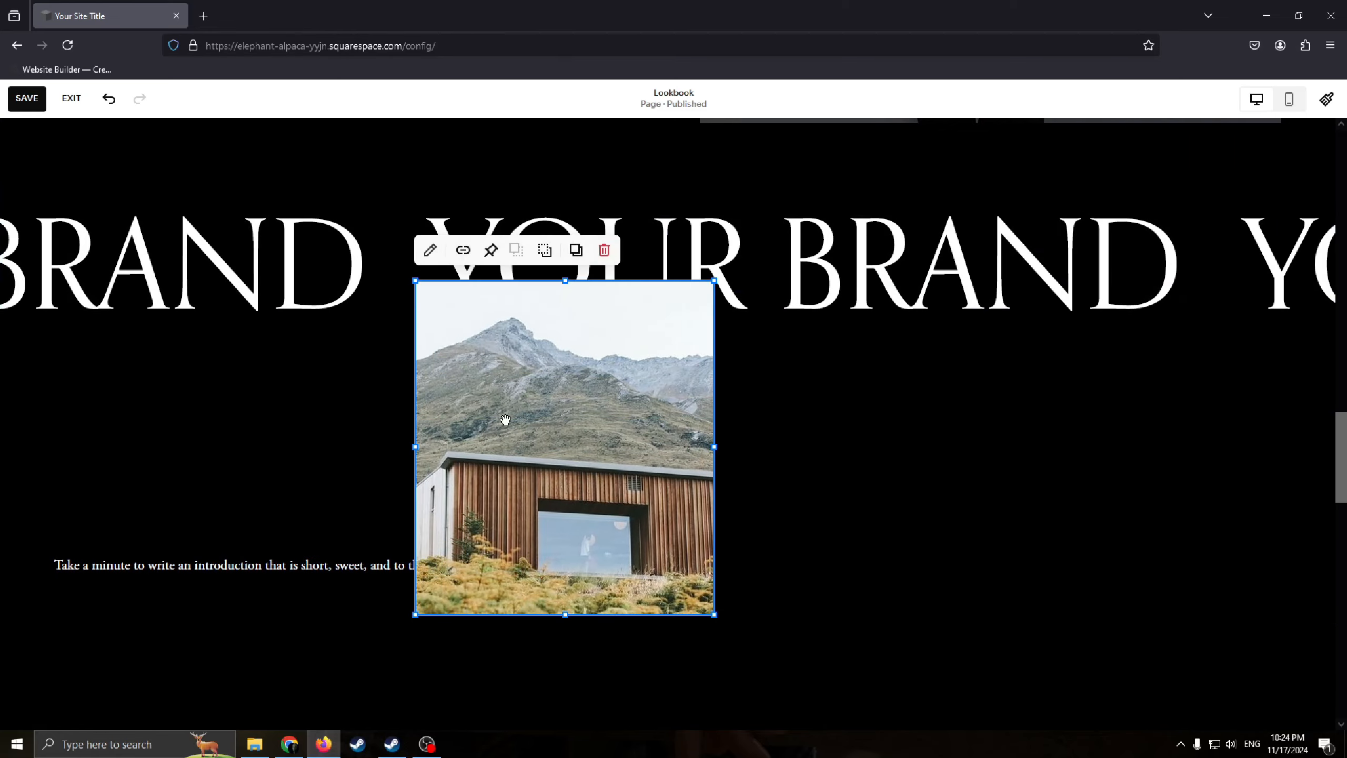
drag(586, 466, 987, 496)
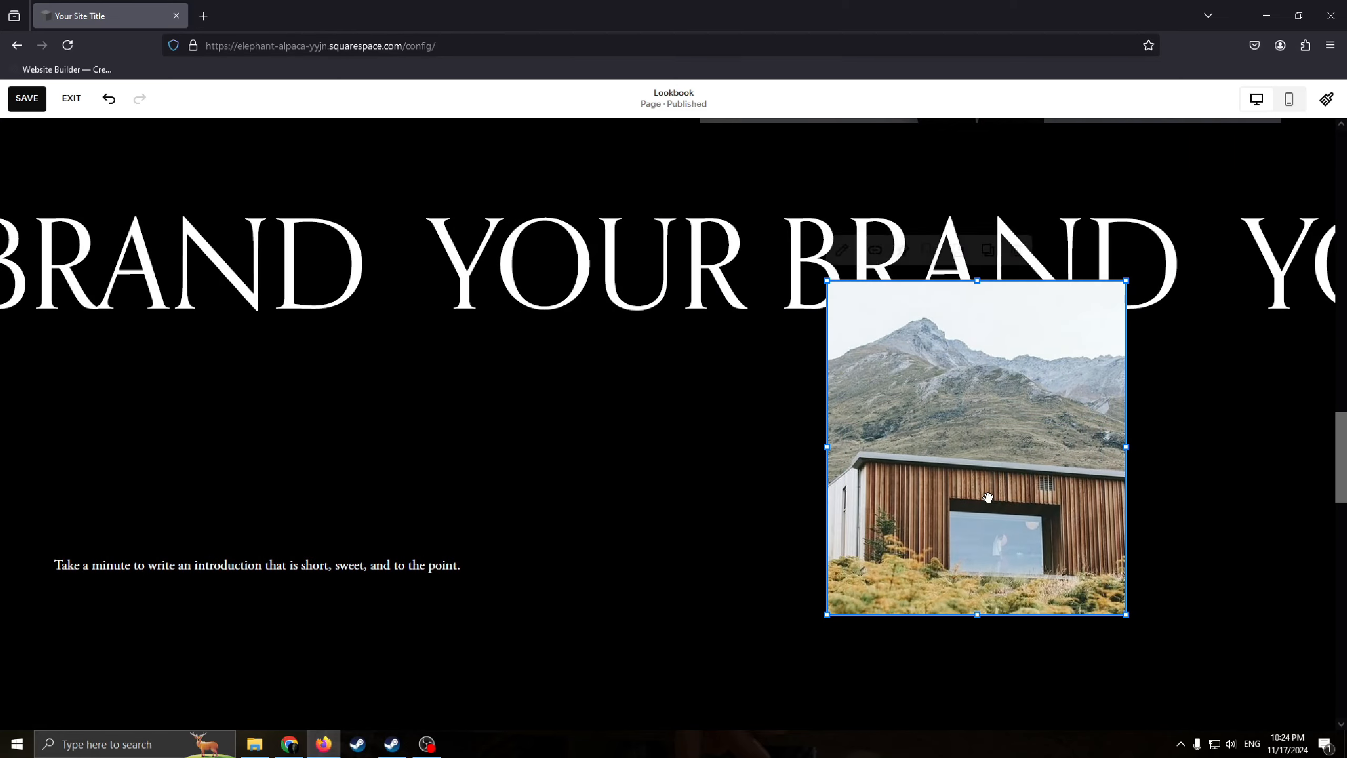
drag(926, 434, 918, 479)
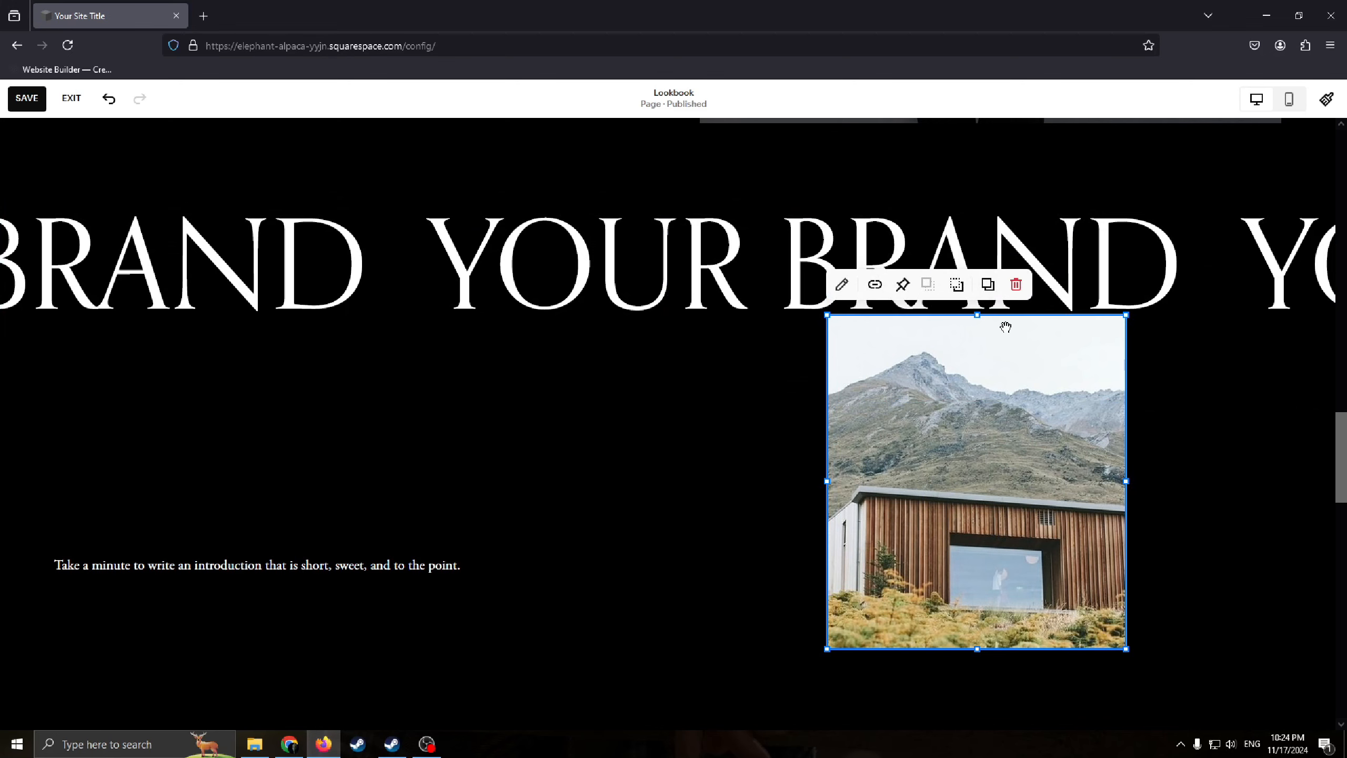
drag(826, 647, 518, 683)
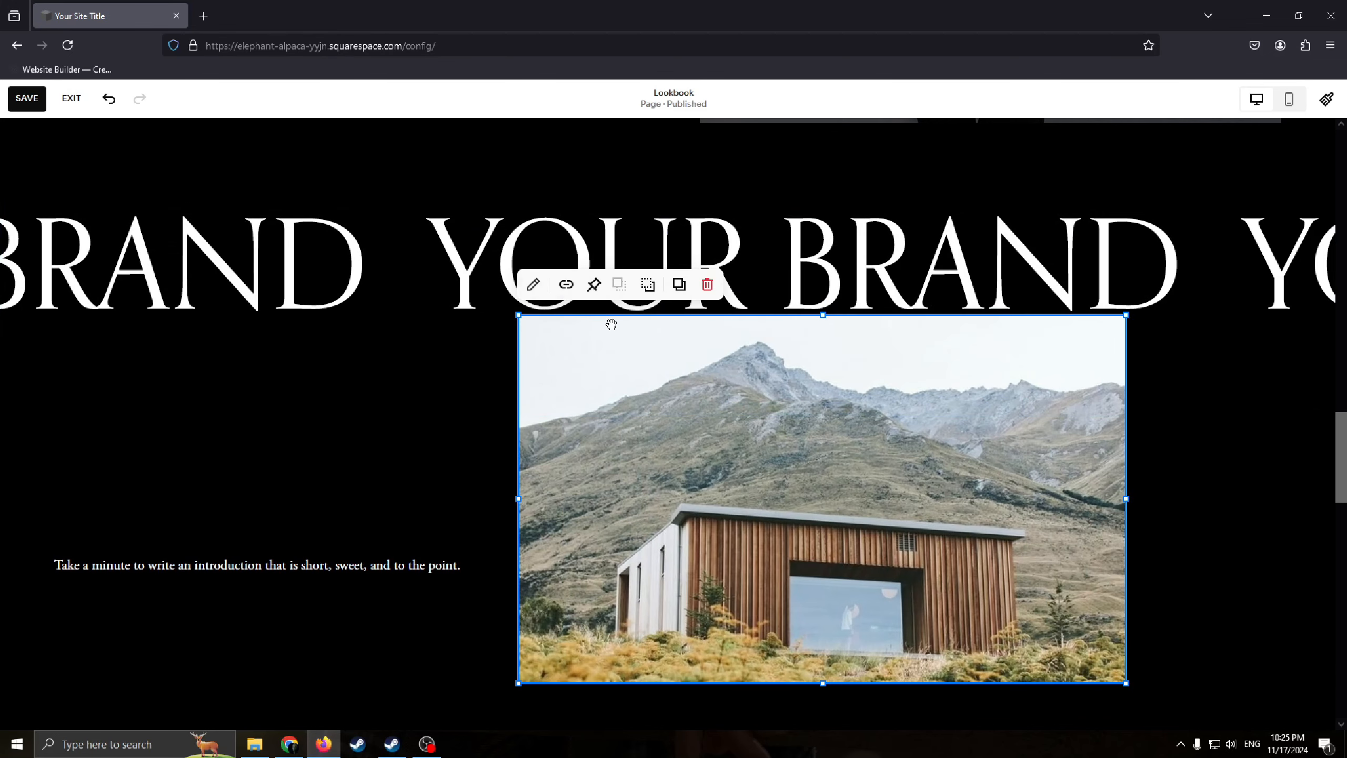
- Change the scrolling YOUR BRAND heading's text to HFUIAPFH and close its editor
click(762, 262)
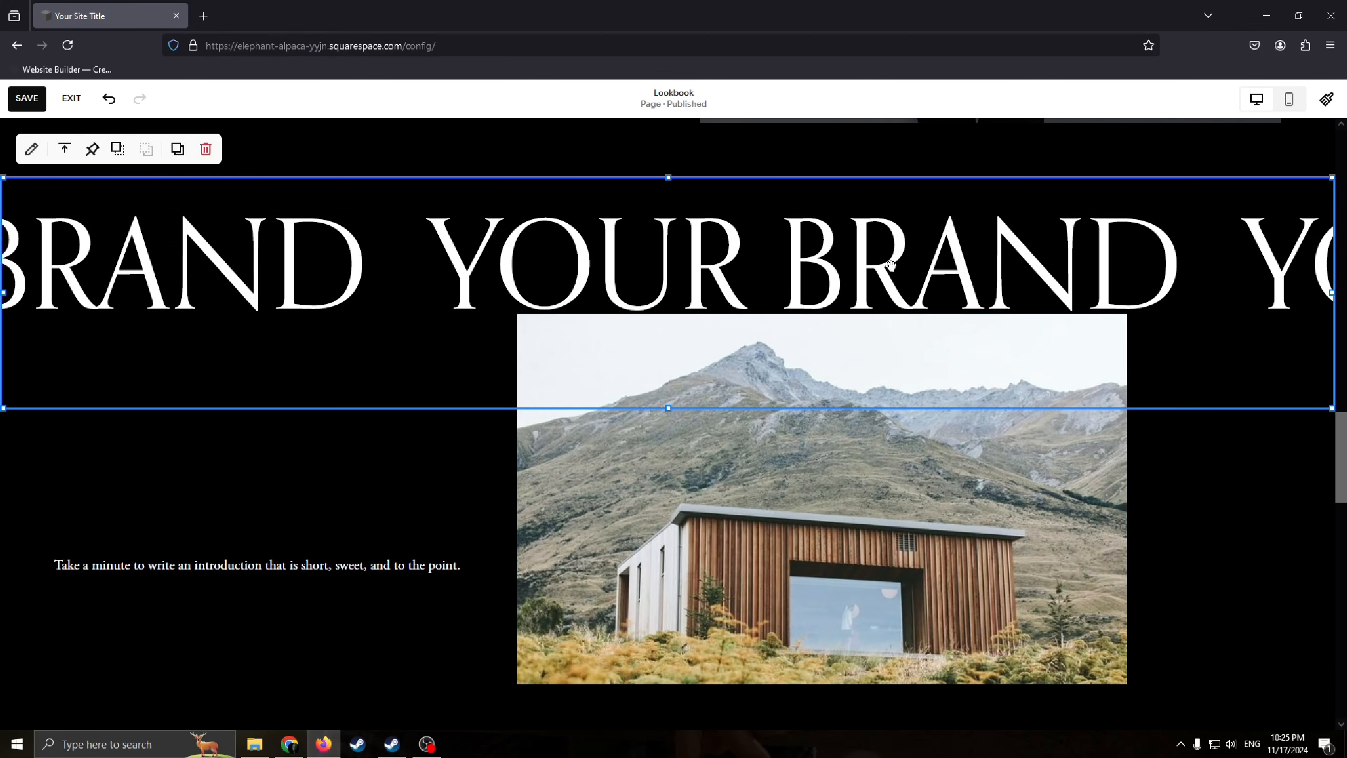
double_click(342, 272)
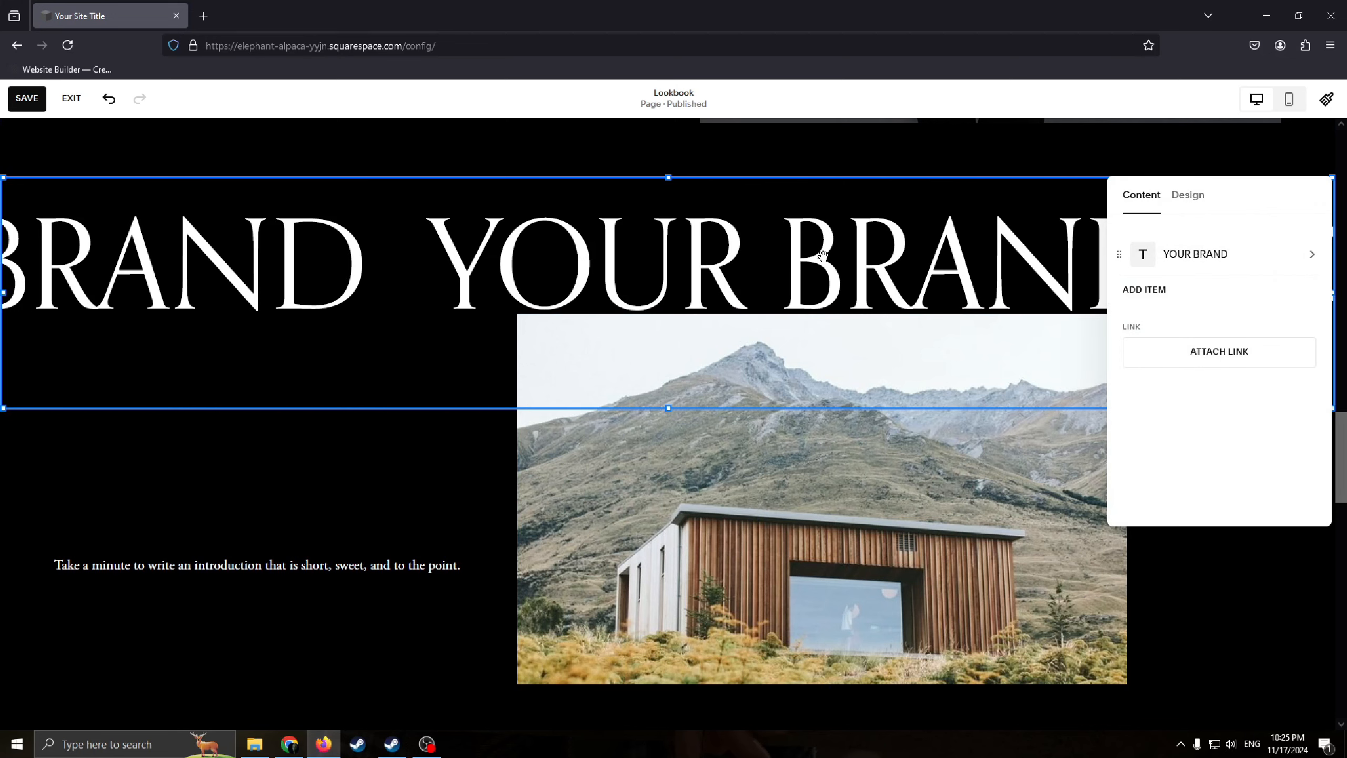
click(1222, 265)
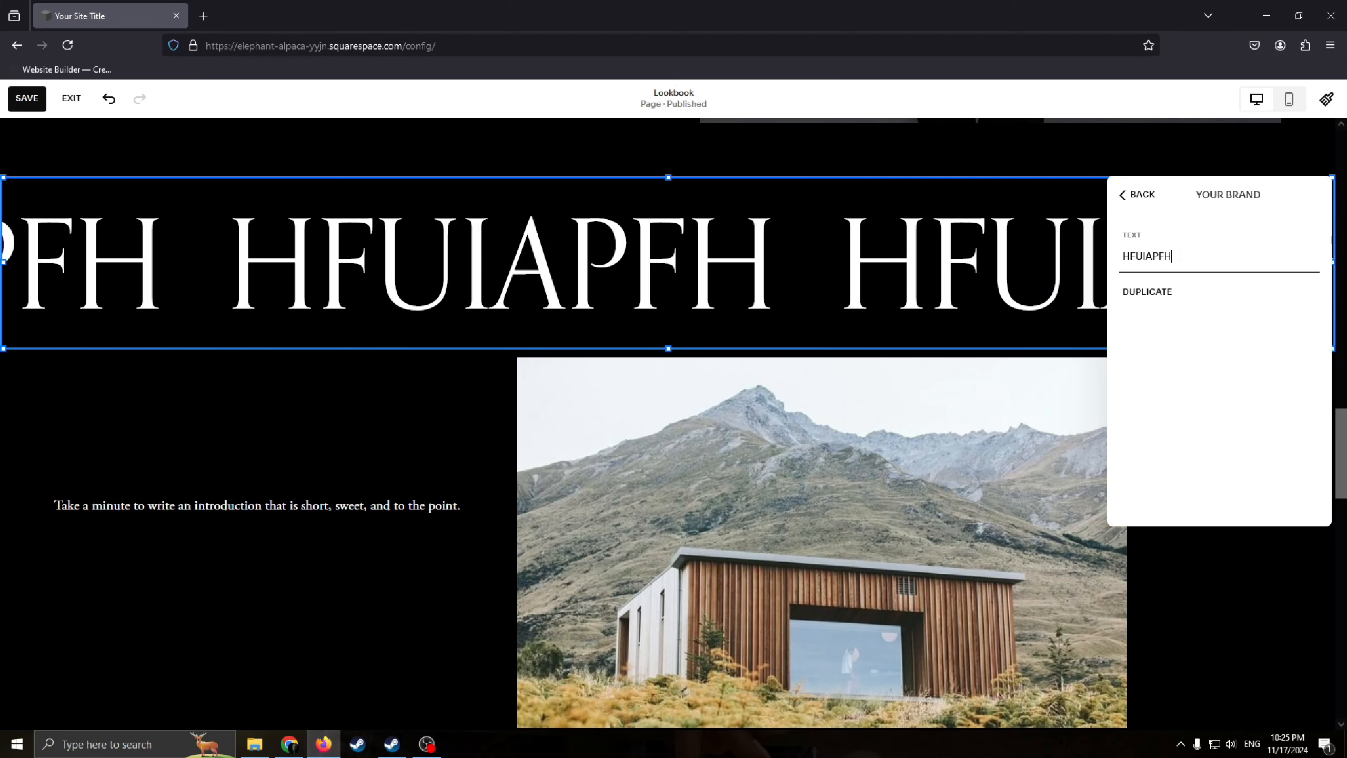
click(1137, 194)
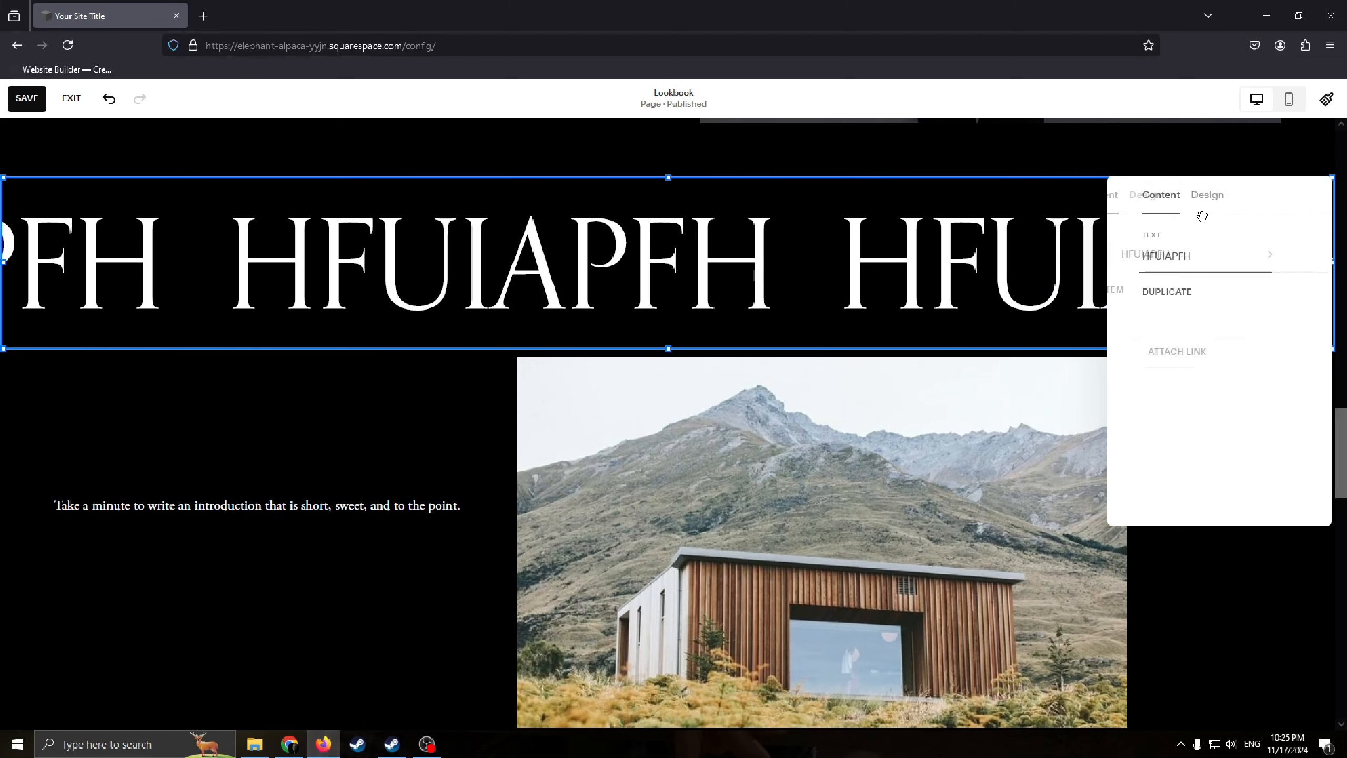
scroll(510, 403, down, 2)
click(340, 396)
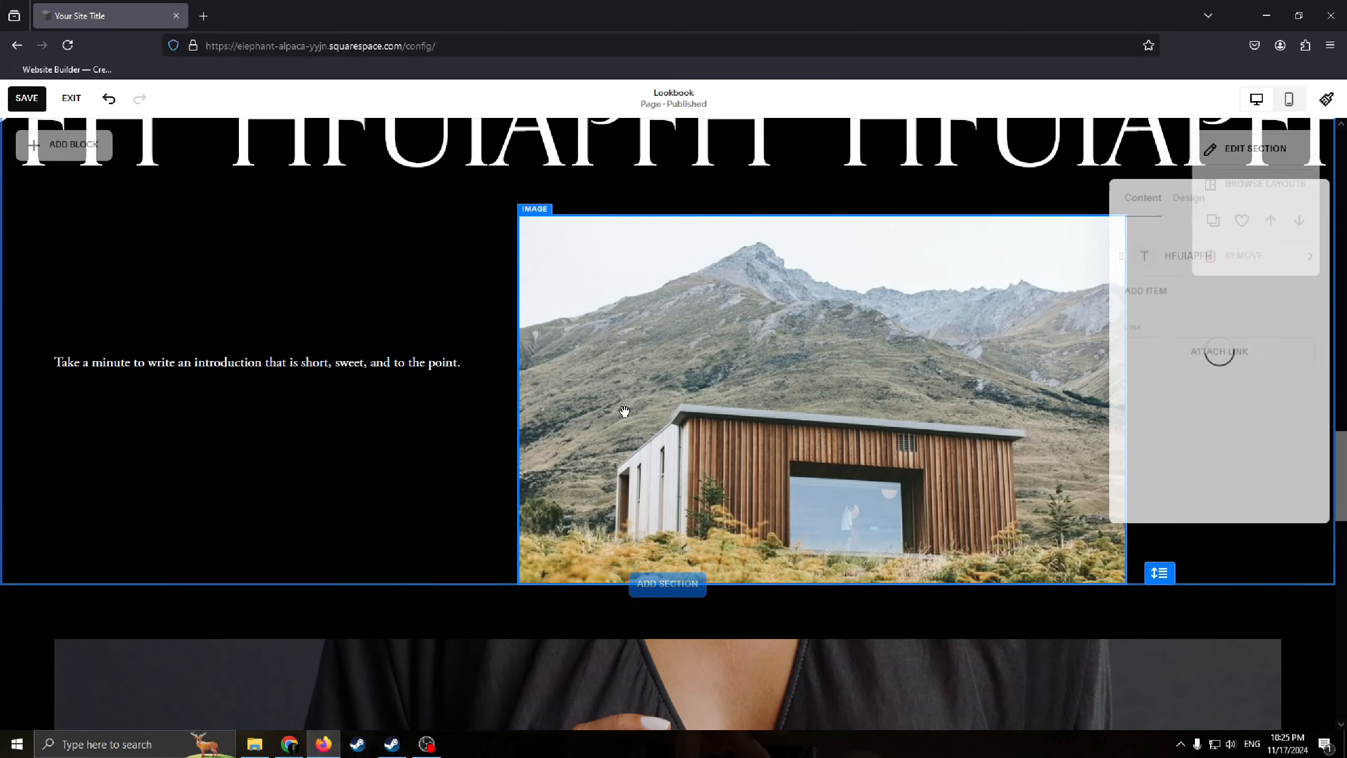
- Delete the house photo from the scrolling heading's section
drag(679, 413, 856, 410)
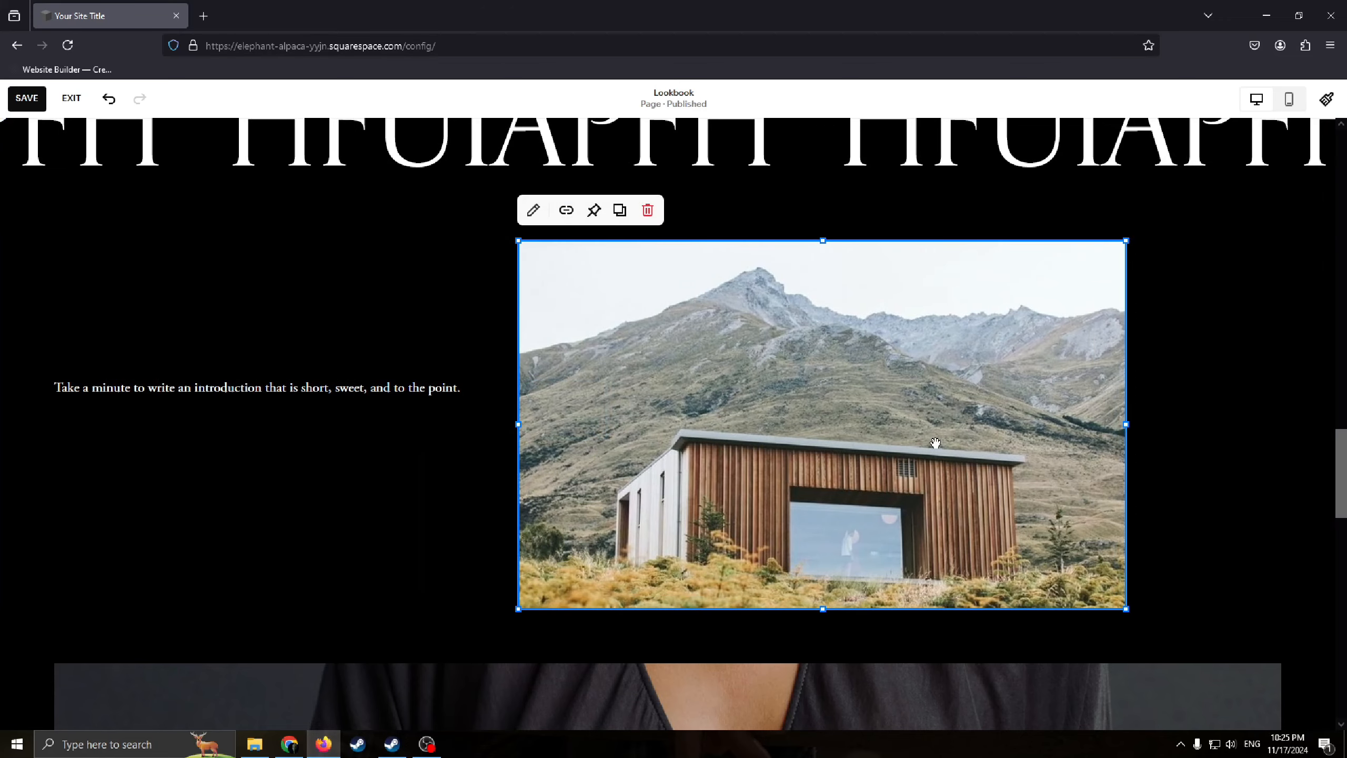
drag(935, 442, 986, 439)
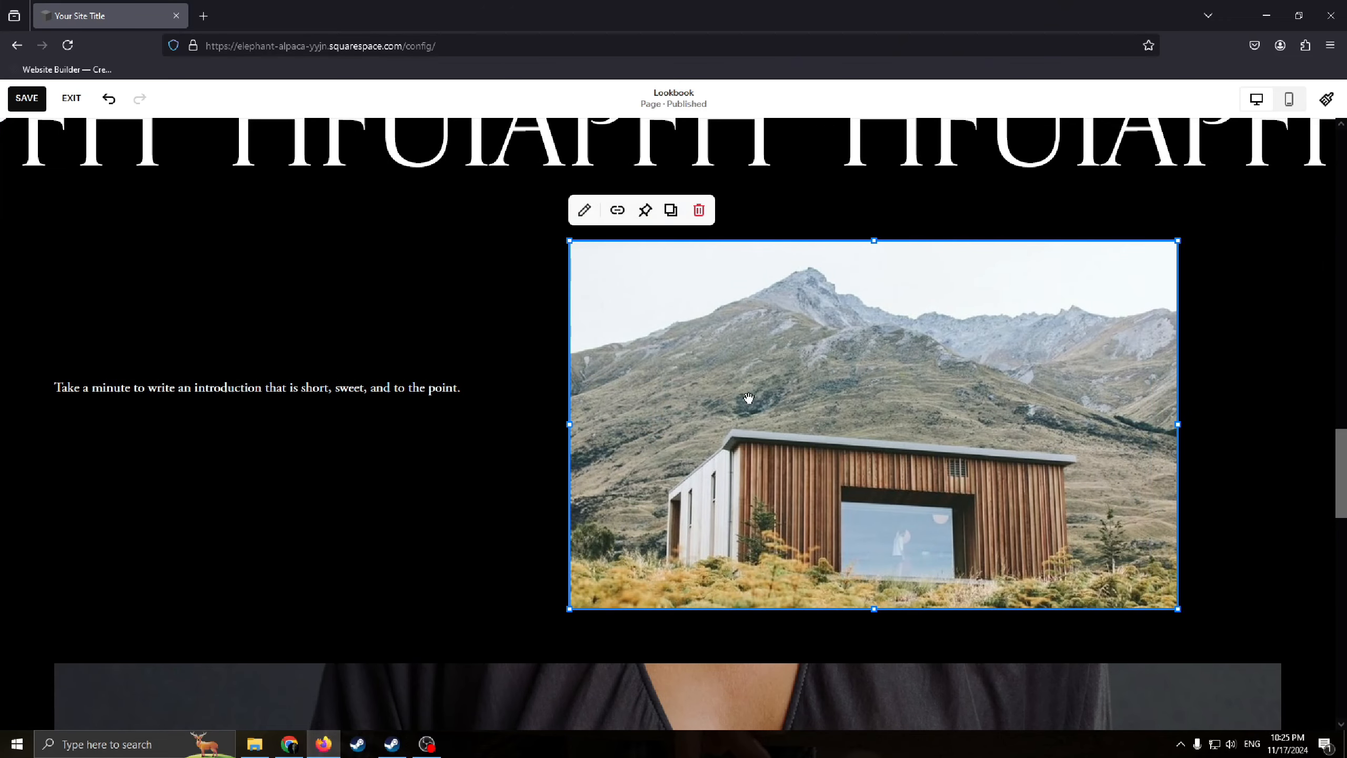
click(699, 210)
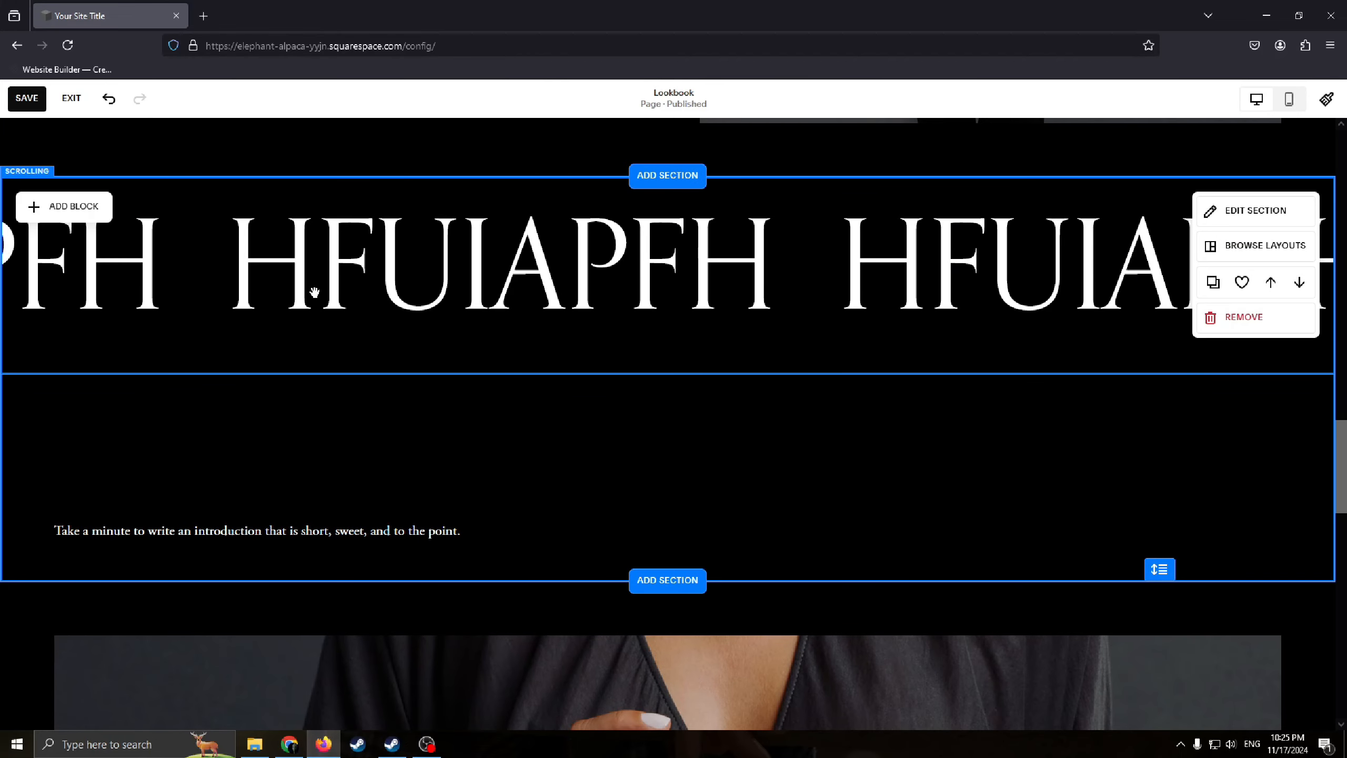
- Add an empty image block to the section and place it below the scrolling heading, right of the introduction text
click(32, 211)
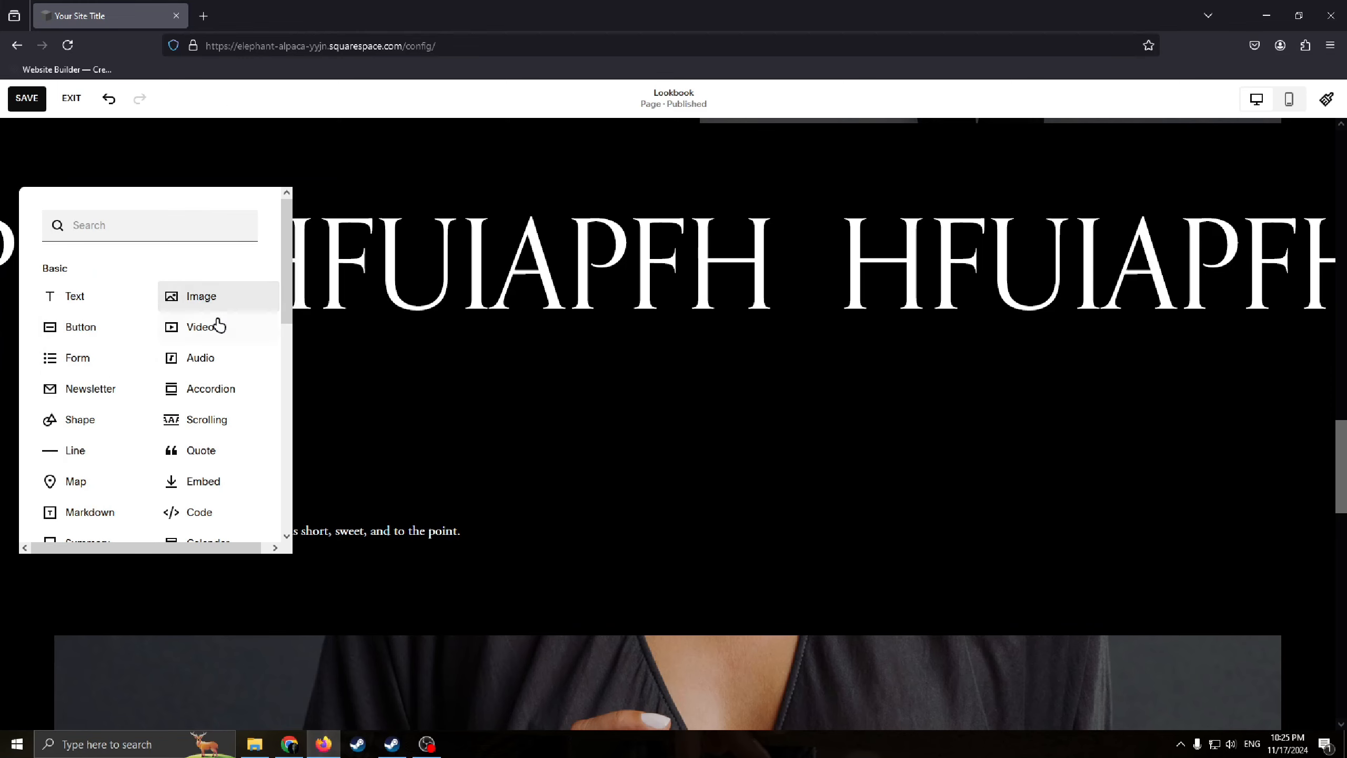
scroll(199, 352, down, 2)
scroll(262, 316, up, 2)
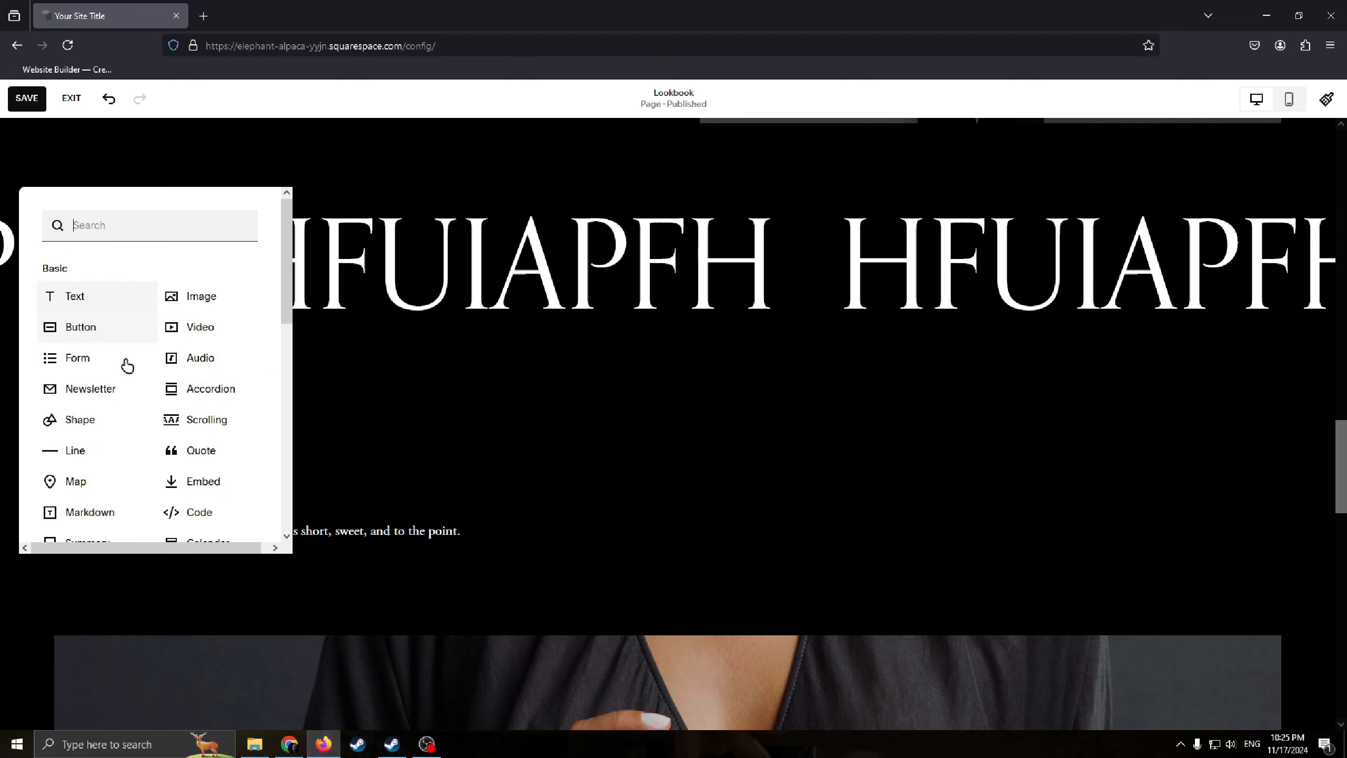
click(191, 301)
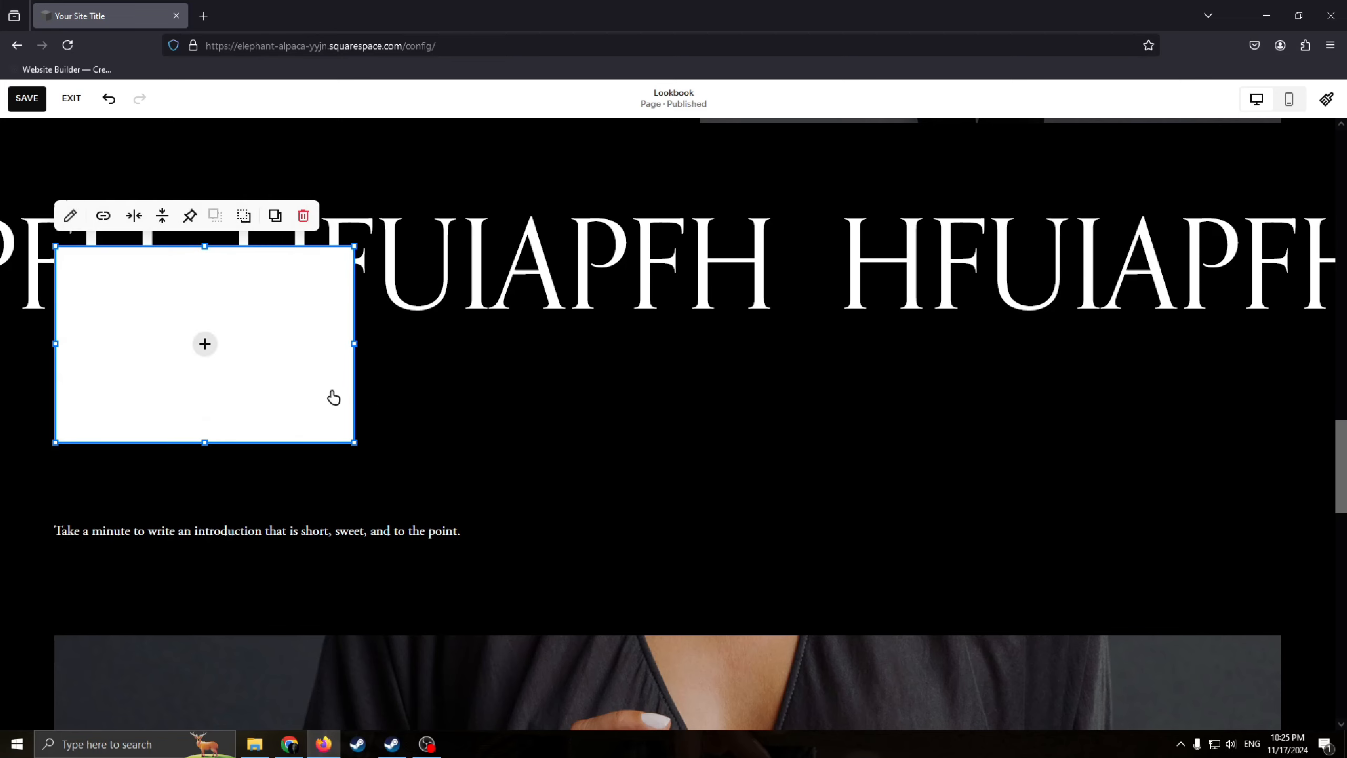
drag(331, 394, 822, 410)
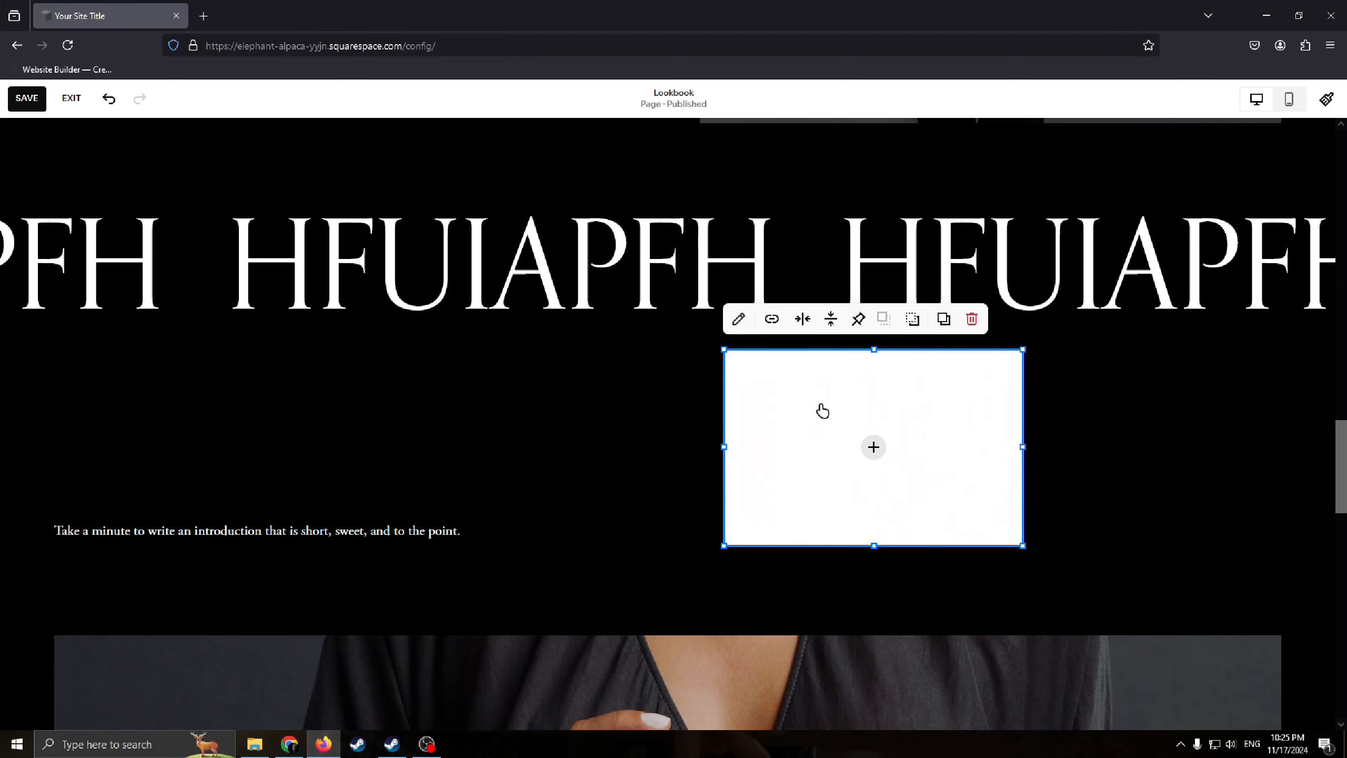
- View the image source options for the empty image block and close them without choosing an image
click(876, 448)
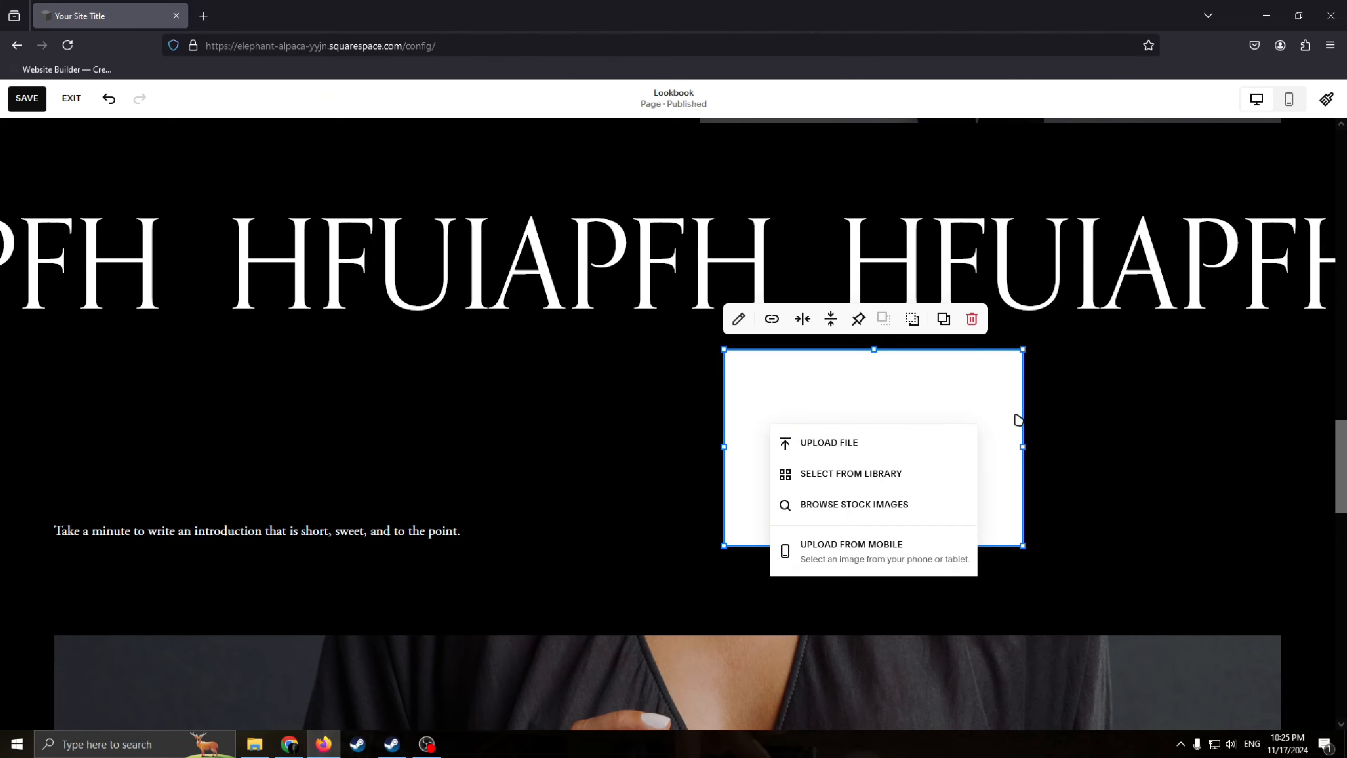
click(645, 386)
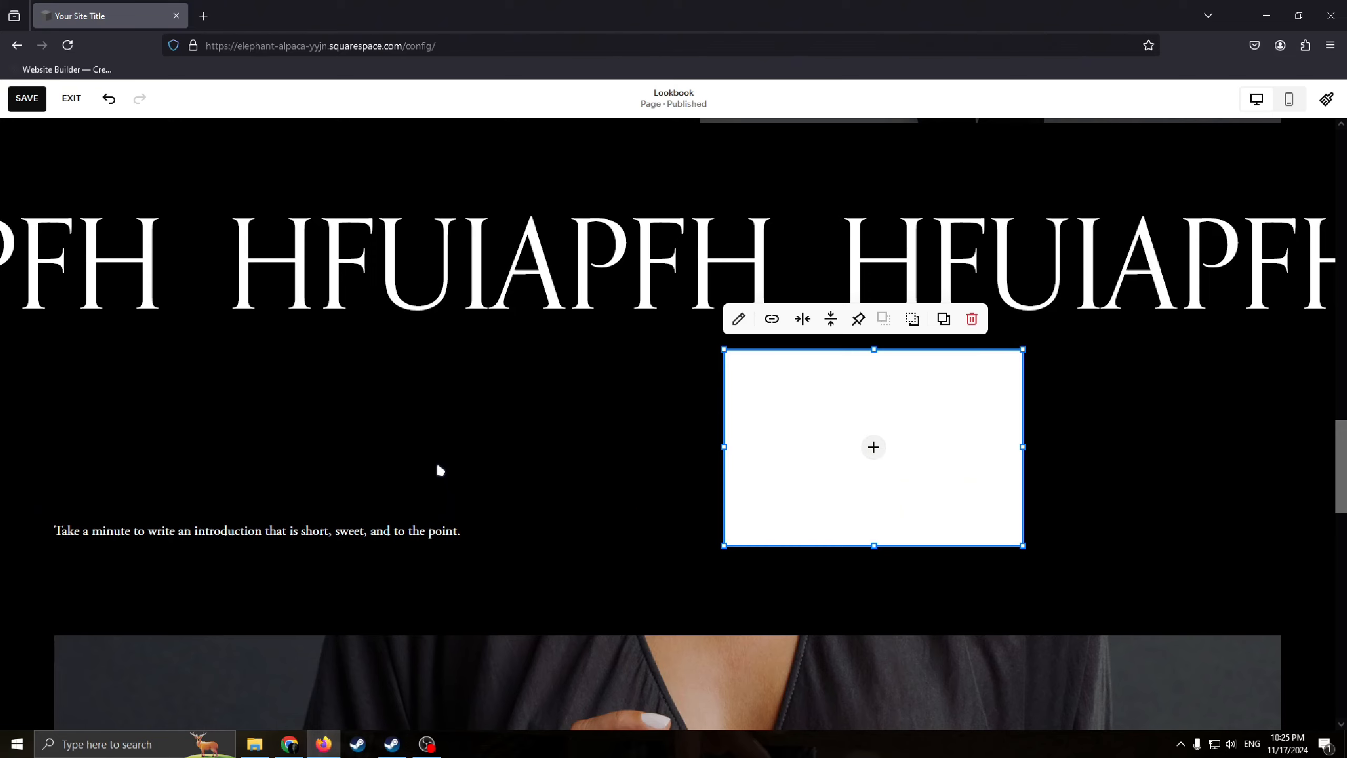
click(577, 366)
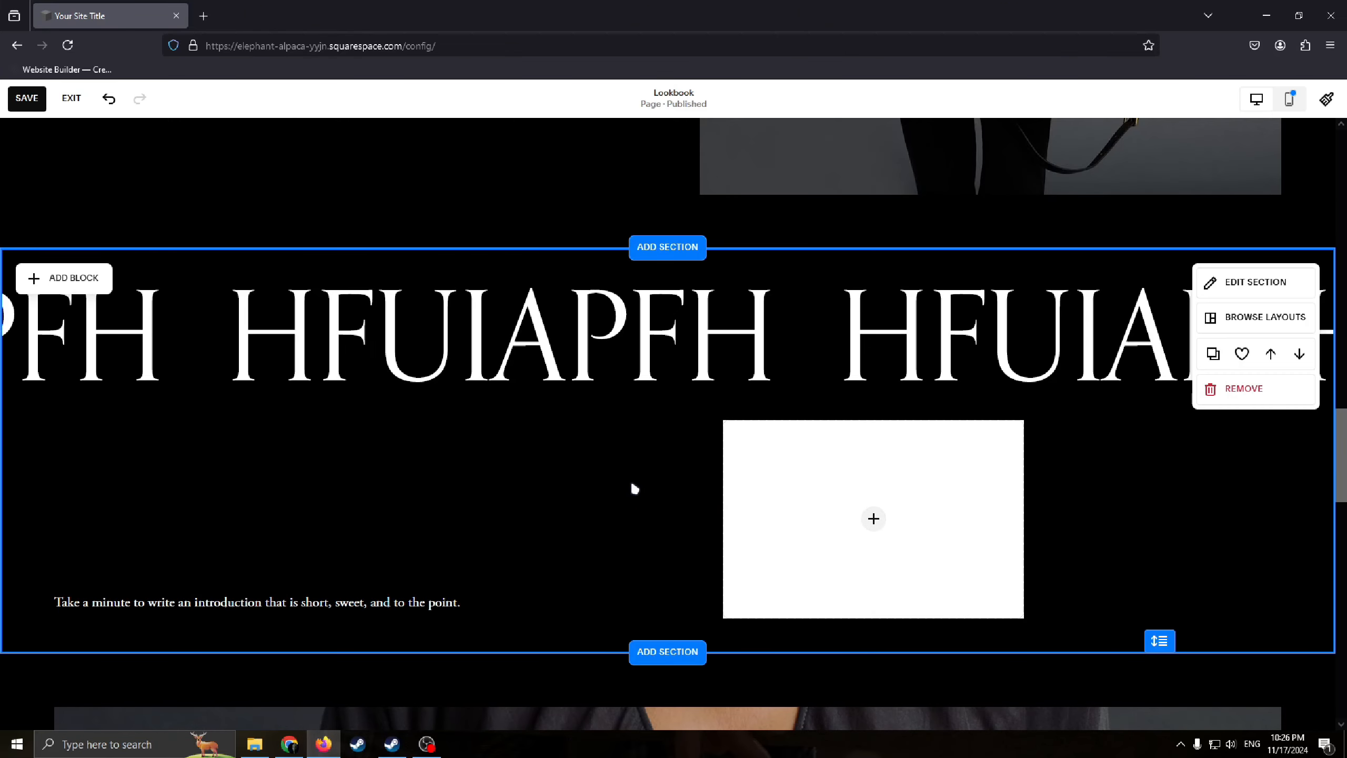
- Open the site header for editing and look at its site title element and design options
scroll(602, 295, up, 15)
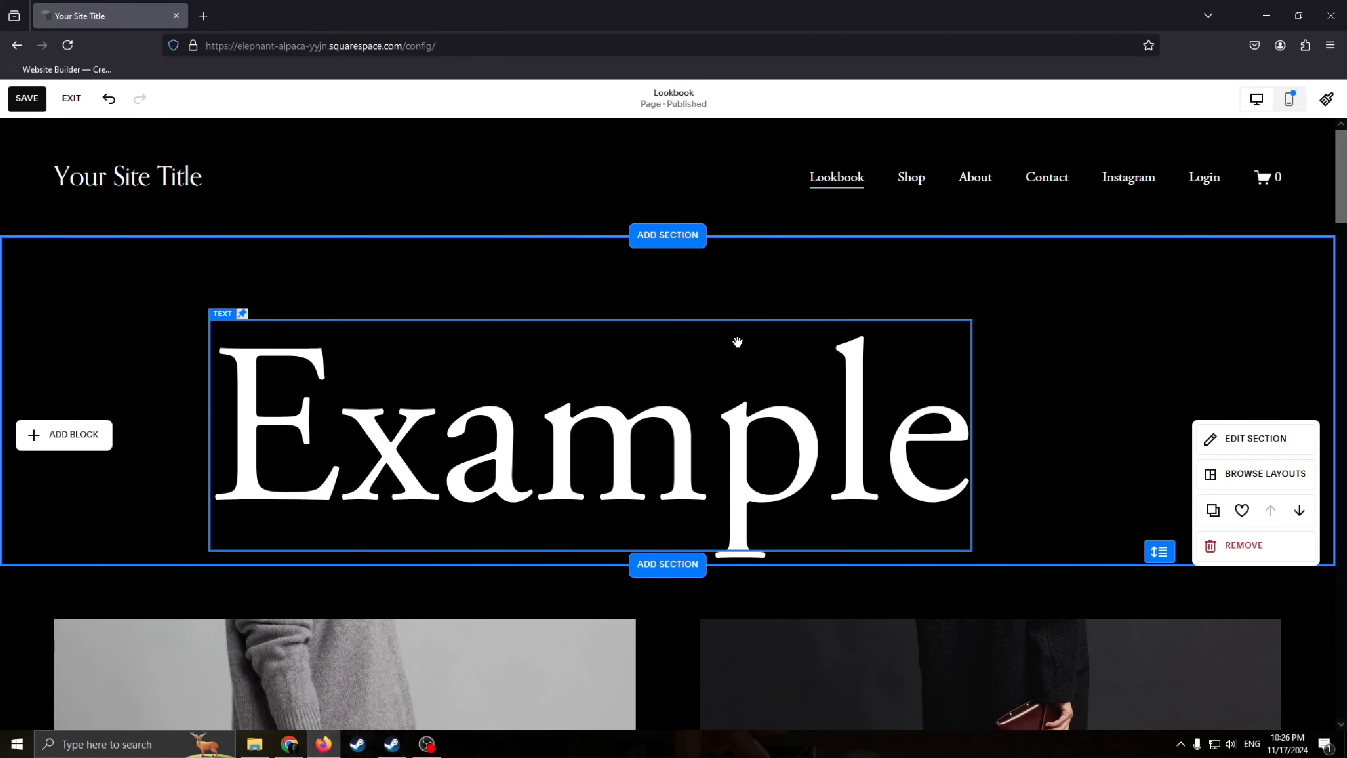
click(668, 183)
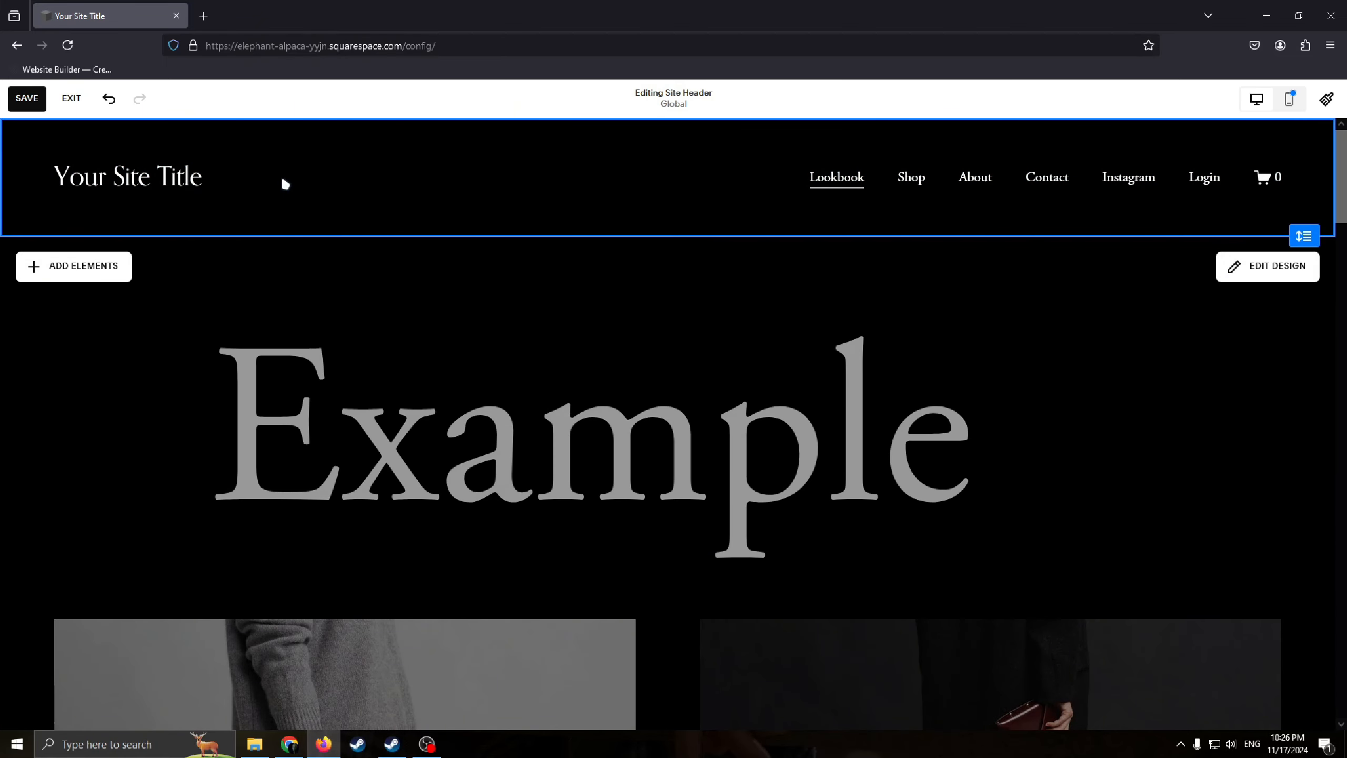
click(230, 175)
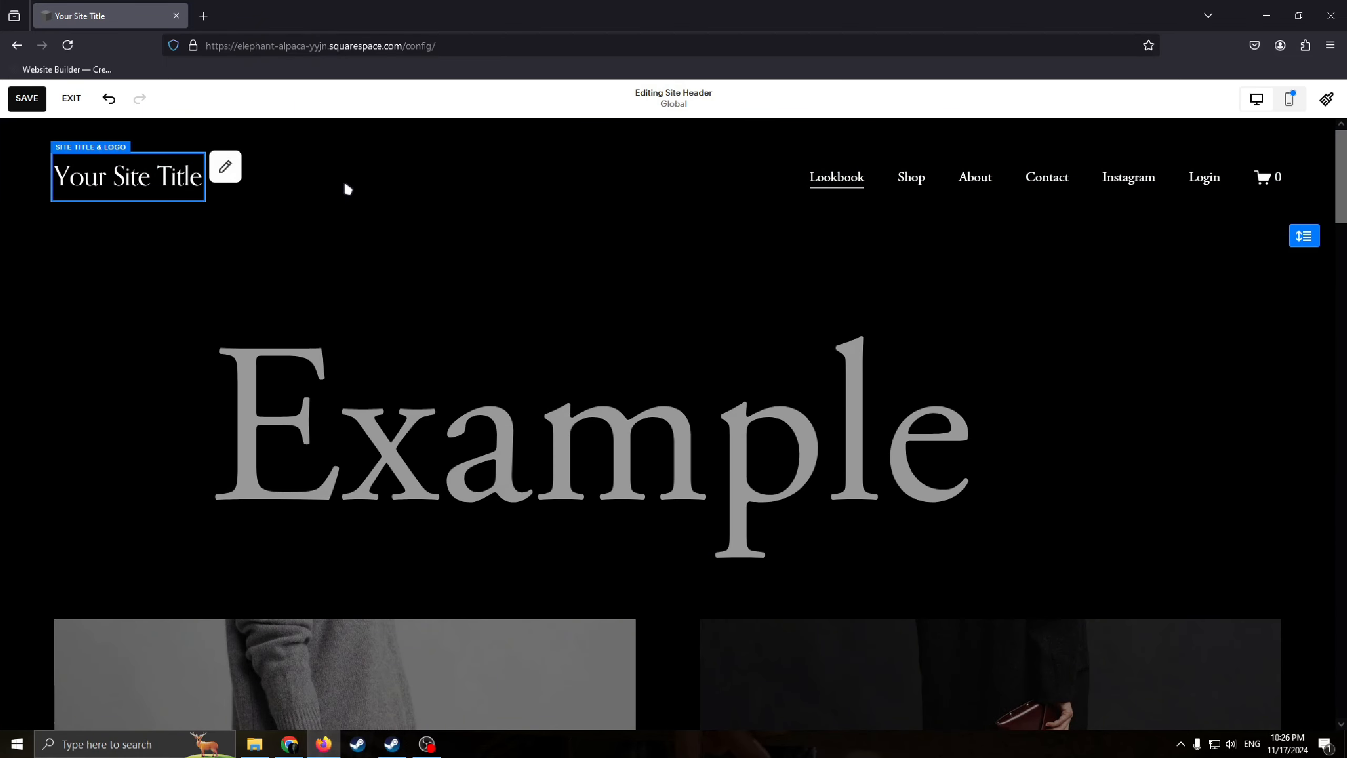
click(630, 154)
click(1297, 281)
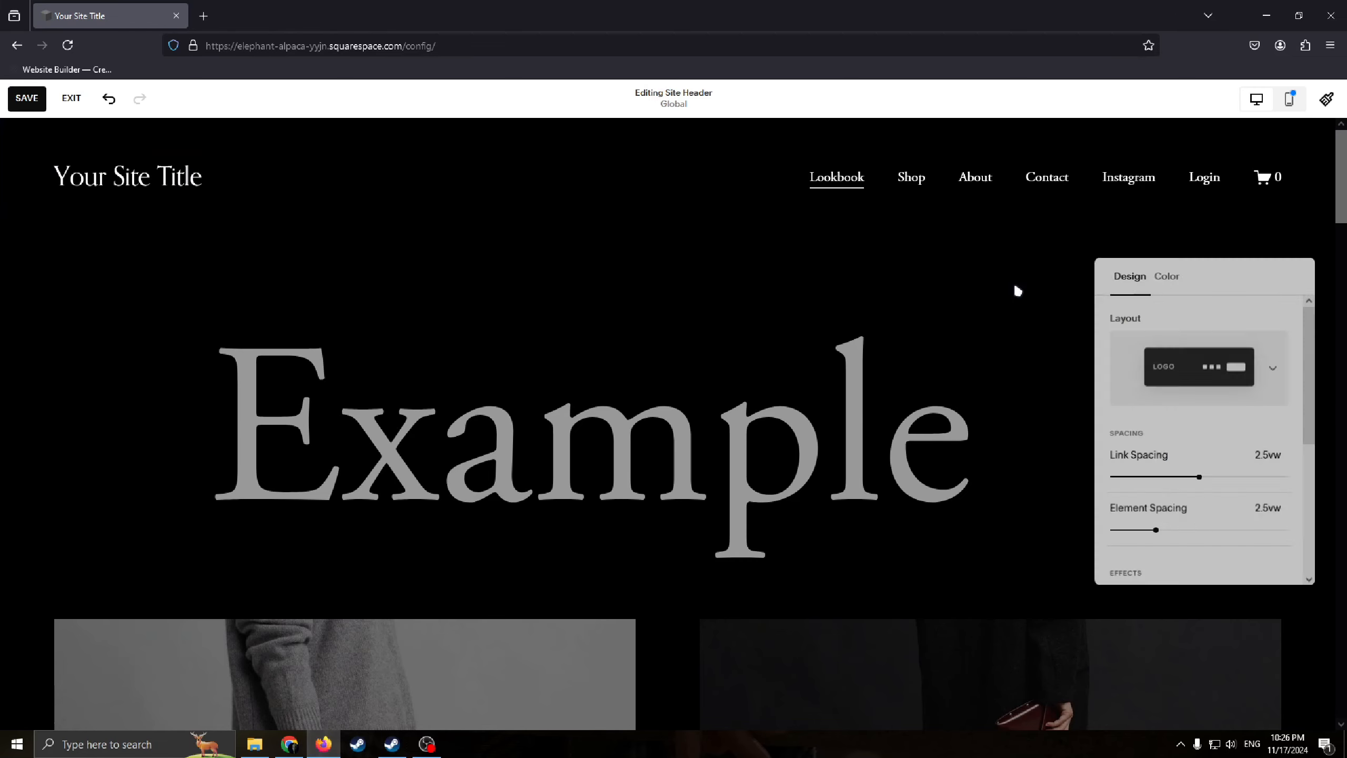
click(706, 223)
click(155, 186)
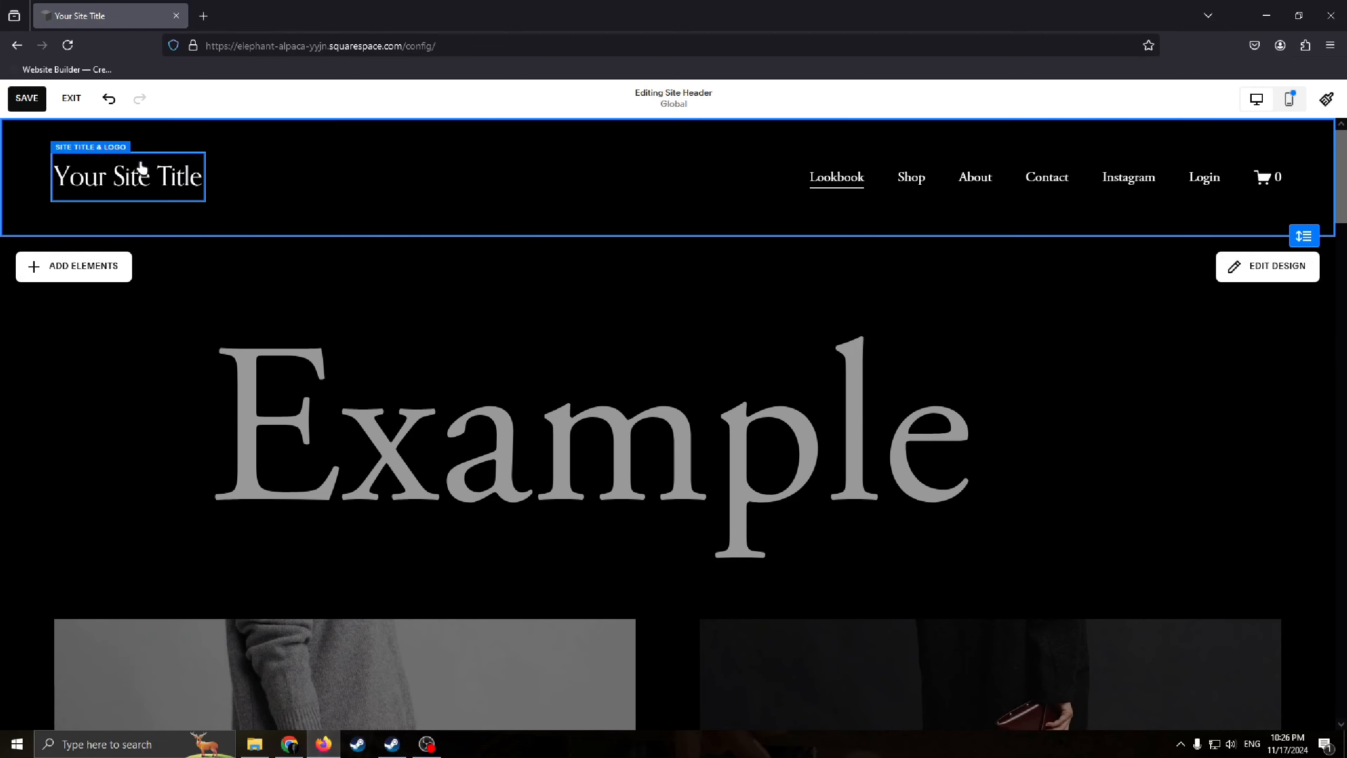
scroll(466, 481, down, 3)
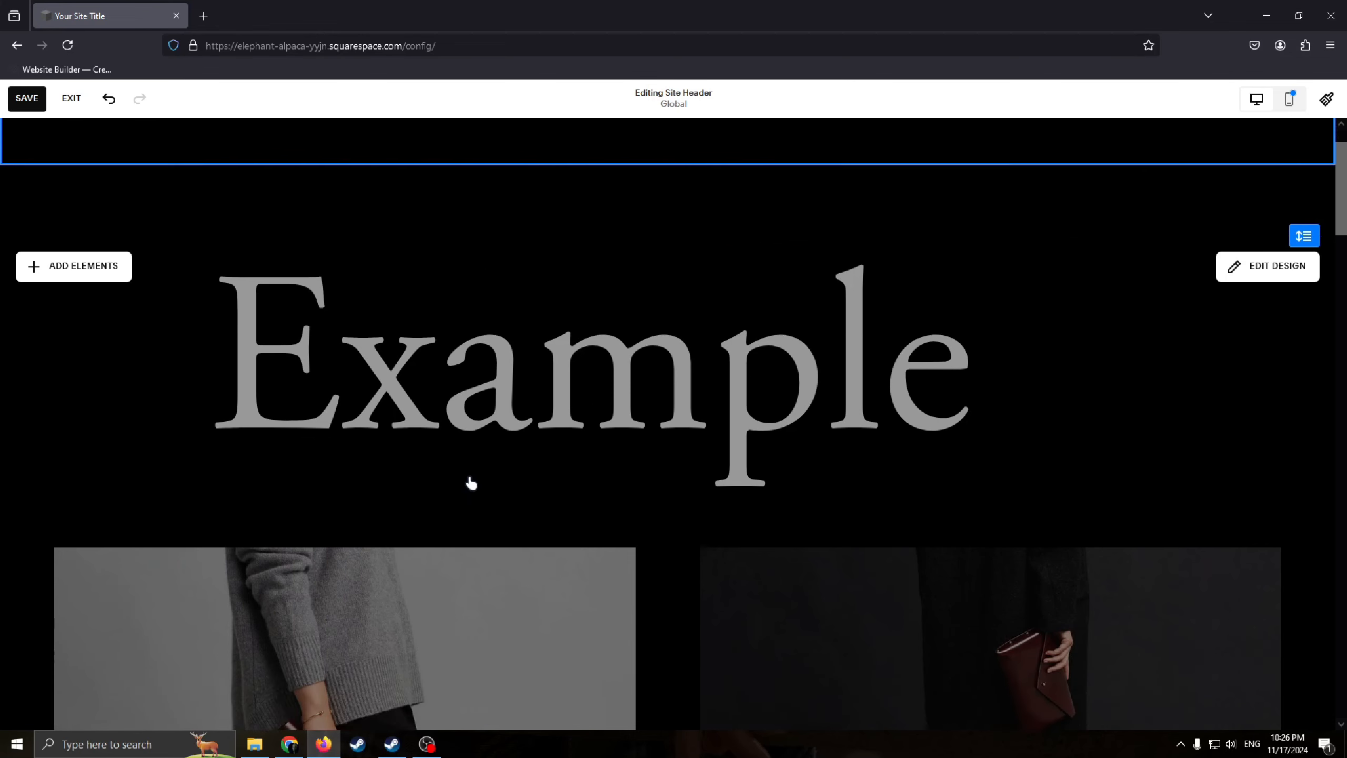
scroll(610, 436, up, 3)
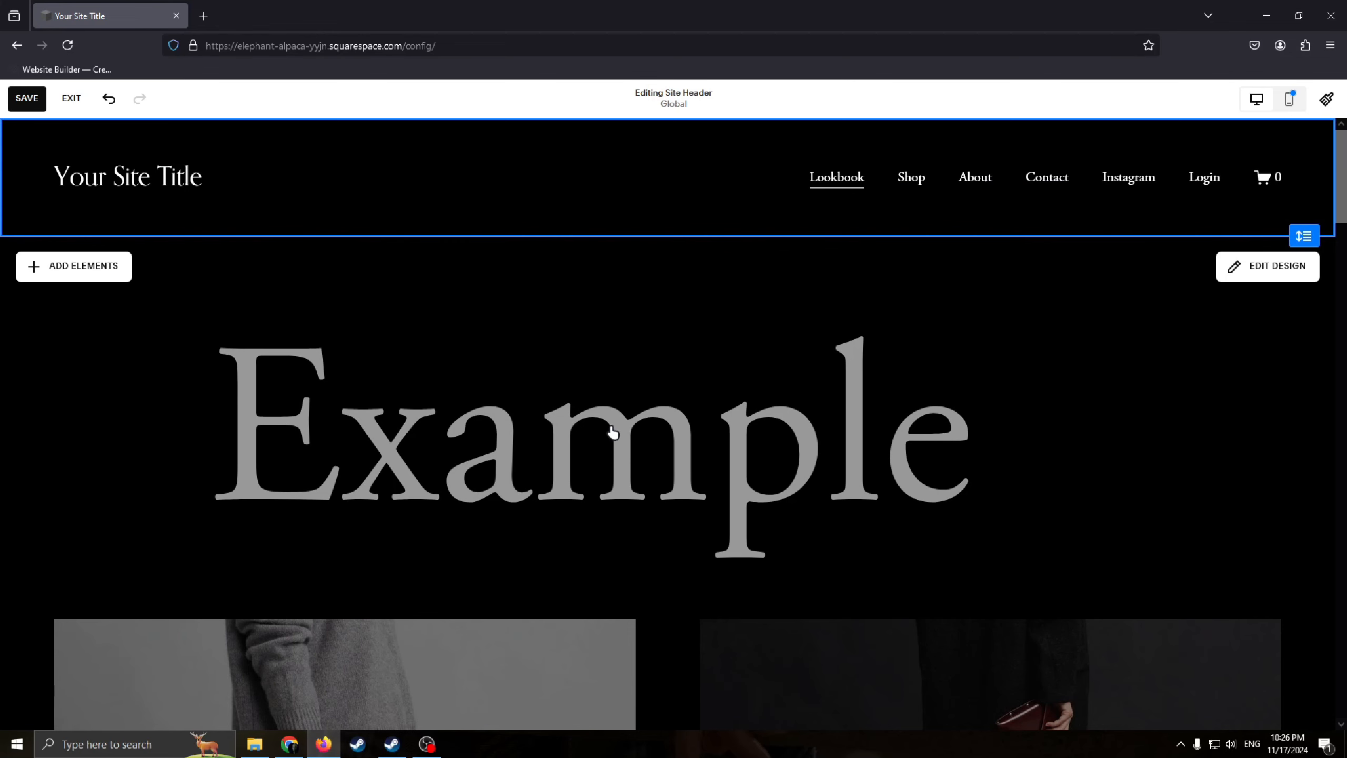
- Save the changes to the Lookbook page and exit the page editor
click(21, 99)
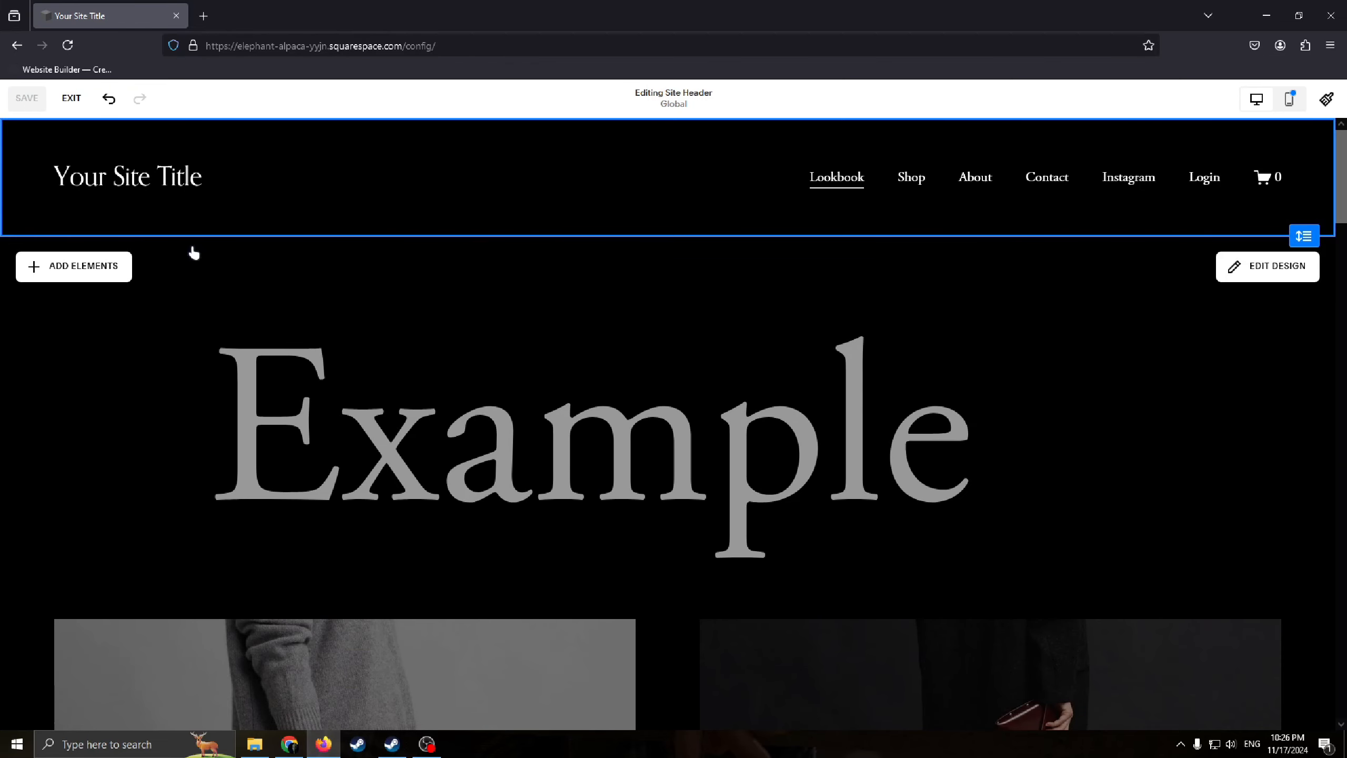
click(72, 99)
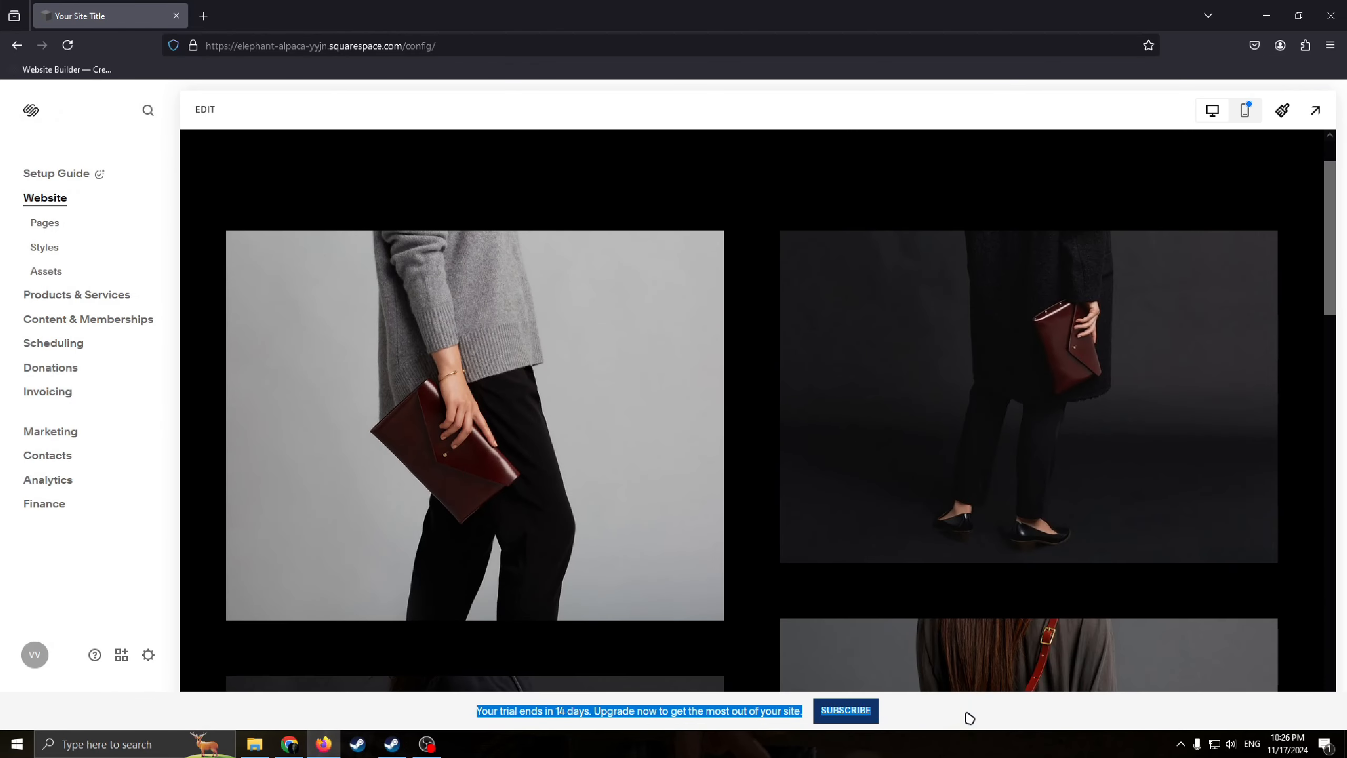
scroll(776, 484, down, 1)
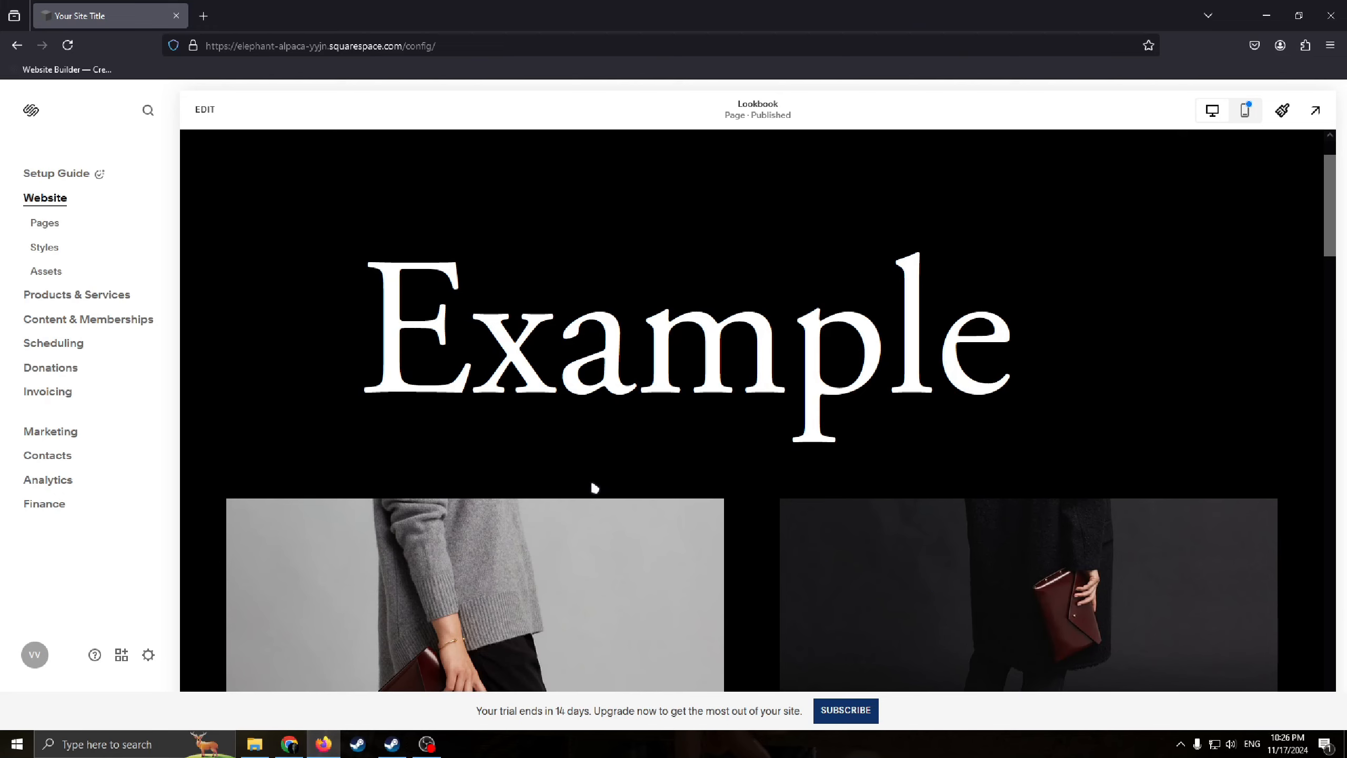
- Open the subscription plans and review the introduction and the Personal, Business, Basic and Advanced options
click(855, 711)
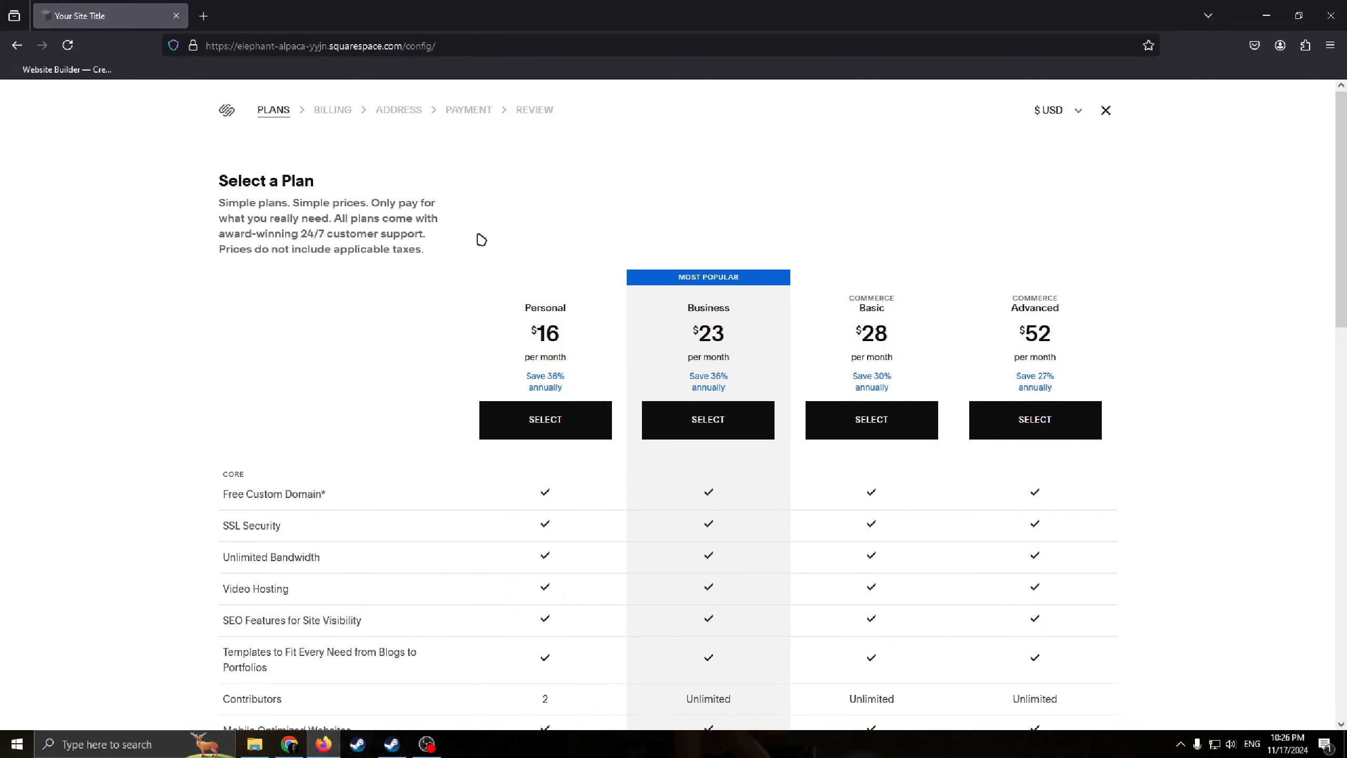
drag(261, 179, 581, 210)
click(589, 215)
drag(362, 204, 238, 183)
click(413, 219)
scroll(417, 253, down, 3)
scroll(427, 252, up, 3)
drag(533, 309, 564, 308)
double_click(688, 310)
drag(854, 307, 901, 310)
drag(1008, 311, 1108, 315)
click(977, 288)
- Compare the core, commerce and marketing features included in each of the four subscription plans
scroll(851, 247, down, 8)
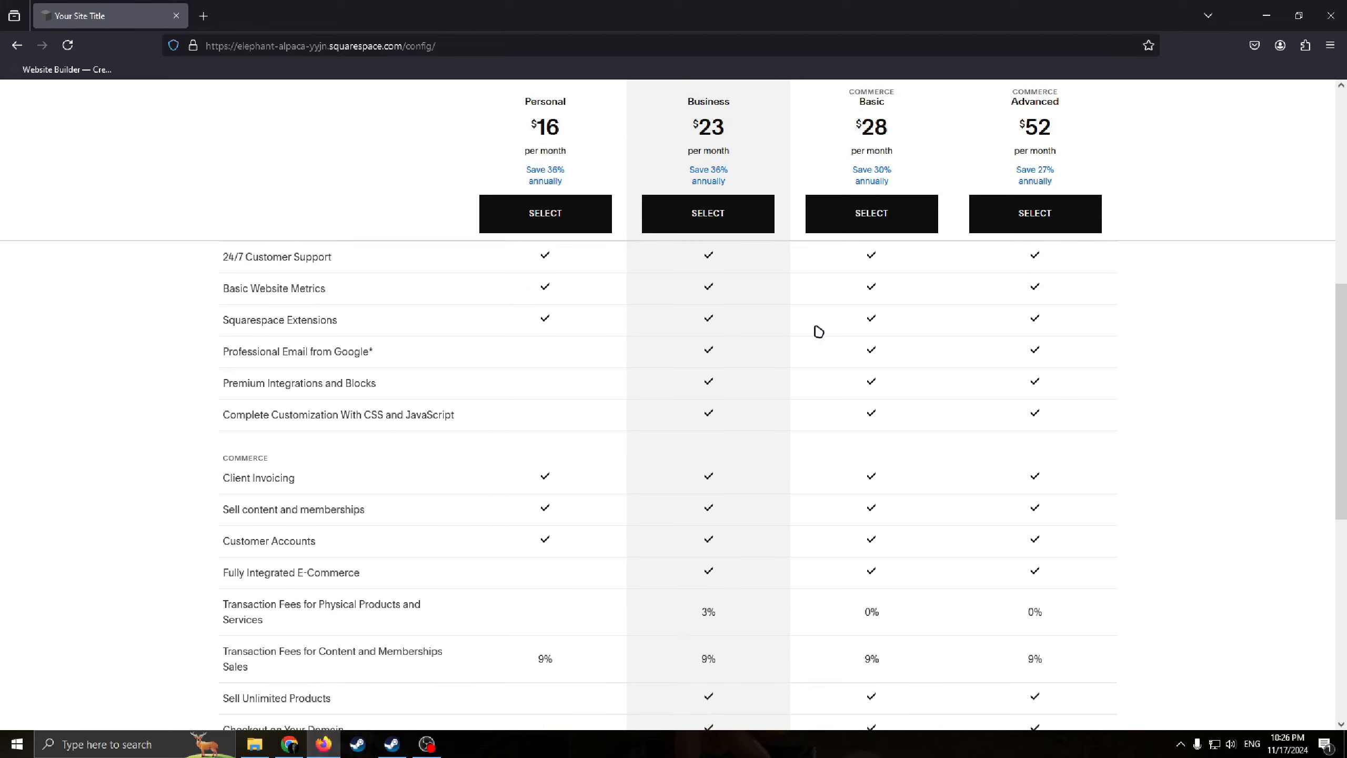
scroll(814, 331, up, 1)
scroll(853, 447, up, 7)
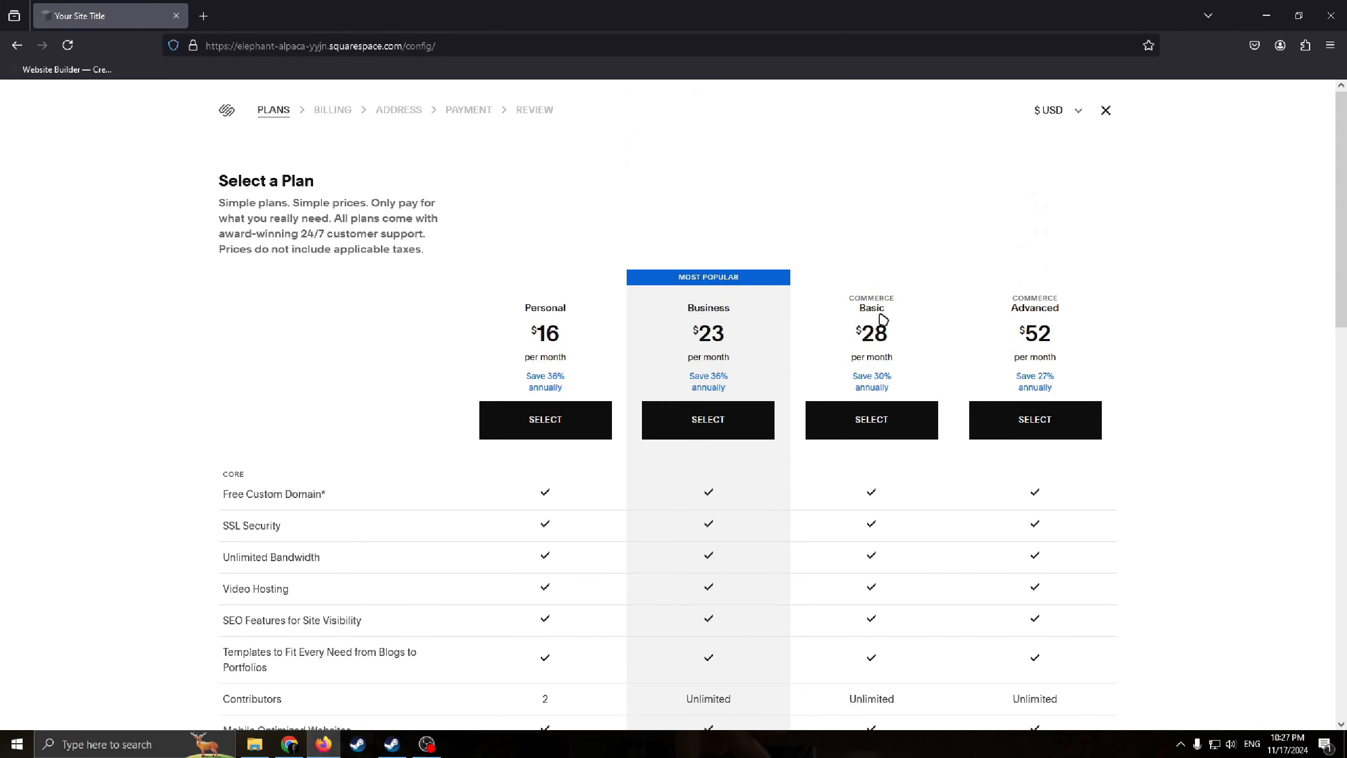
scroll(879, 381, down, 4)
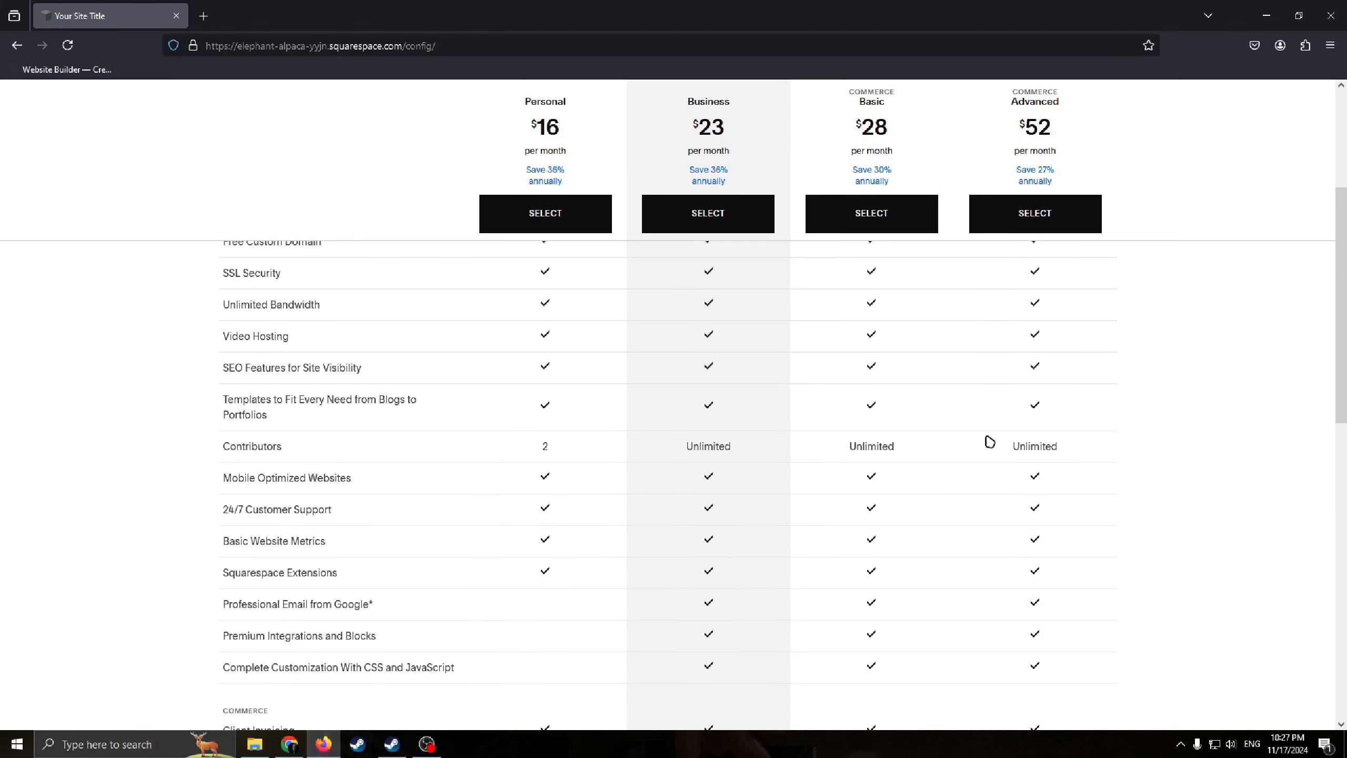
scroll(989, 442, up, 4)
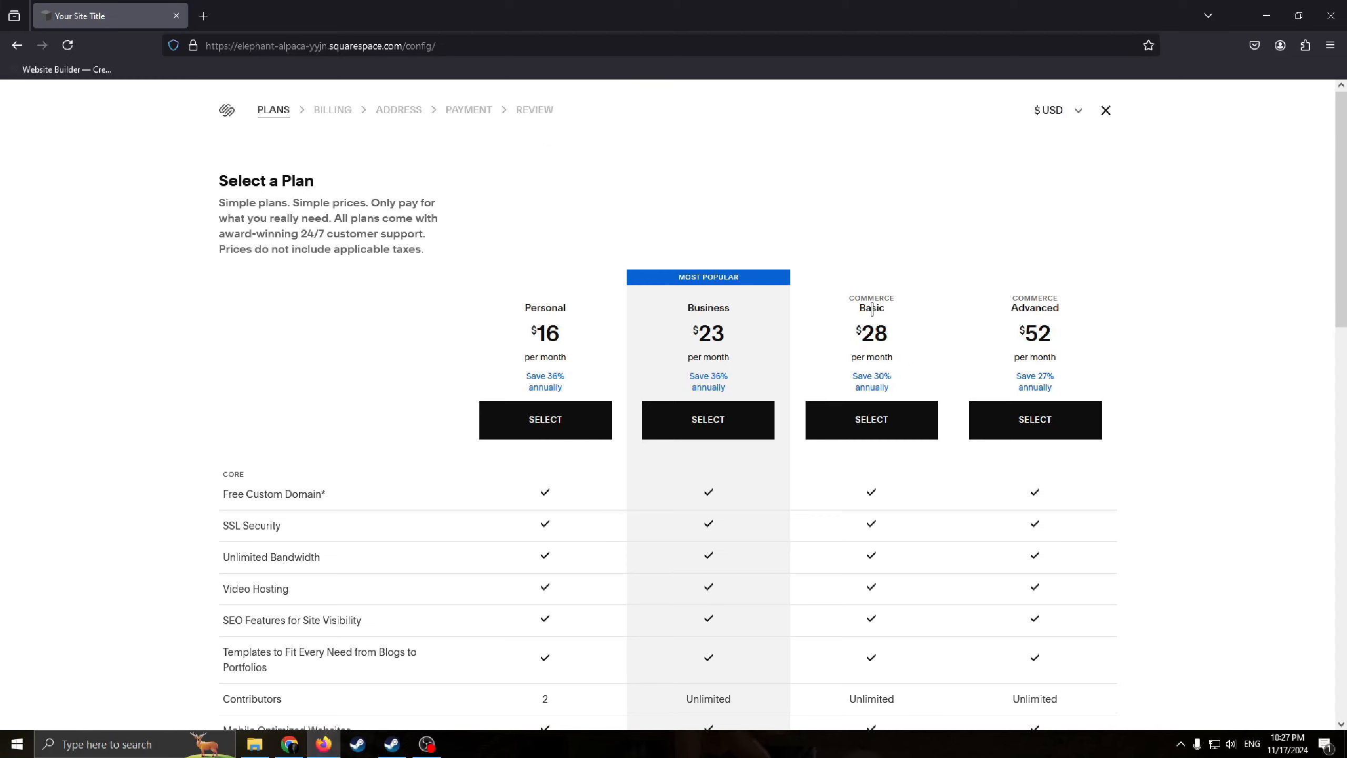
scroll(933, 451, down, 6)
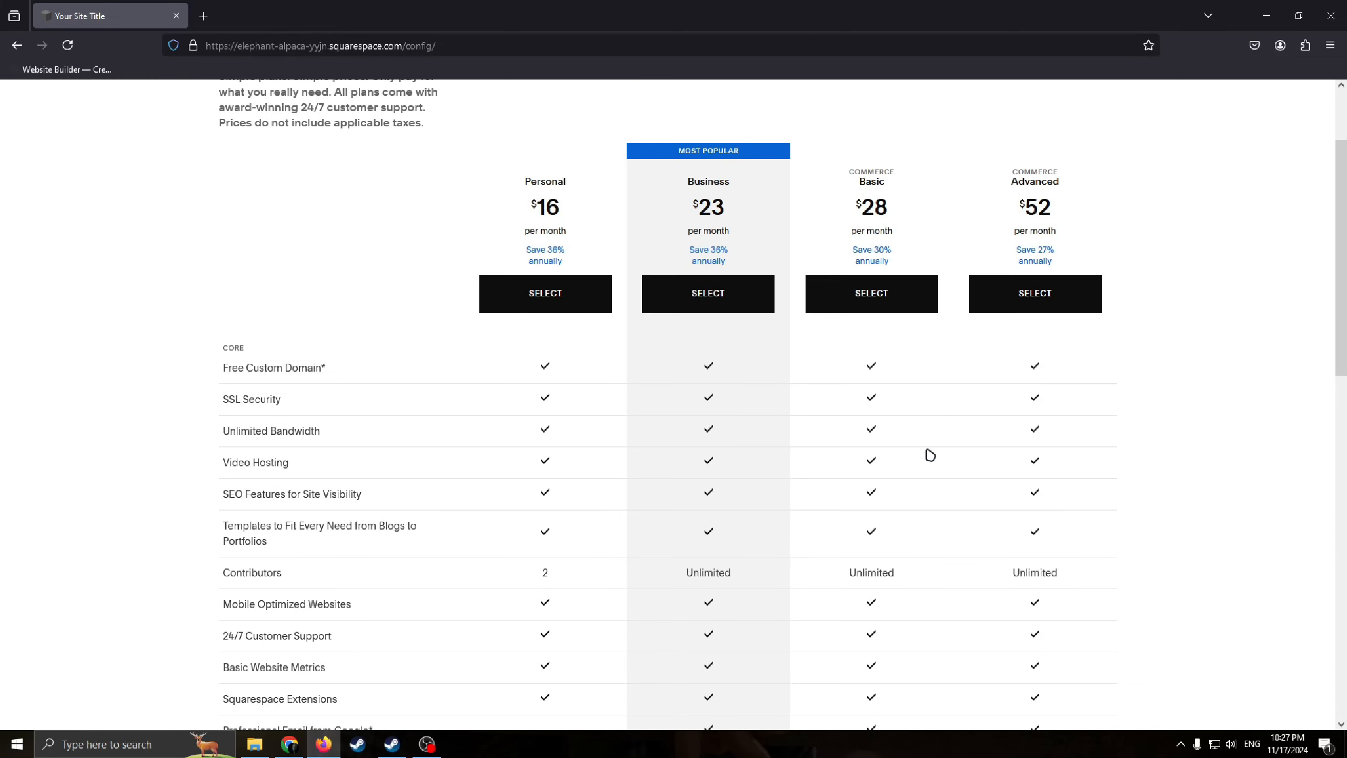
scroll(941, 440, up, 3)
scroll(856, 329, up, 3)
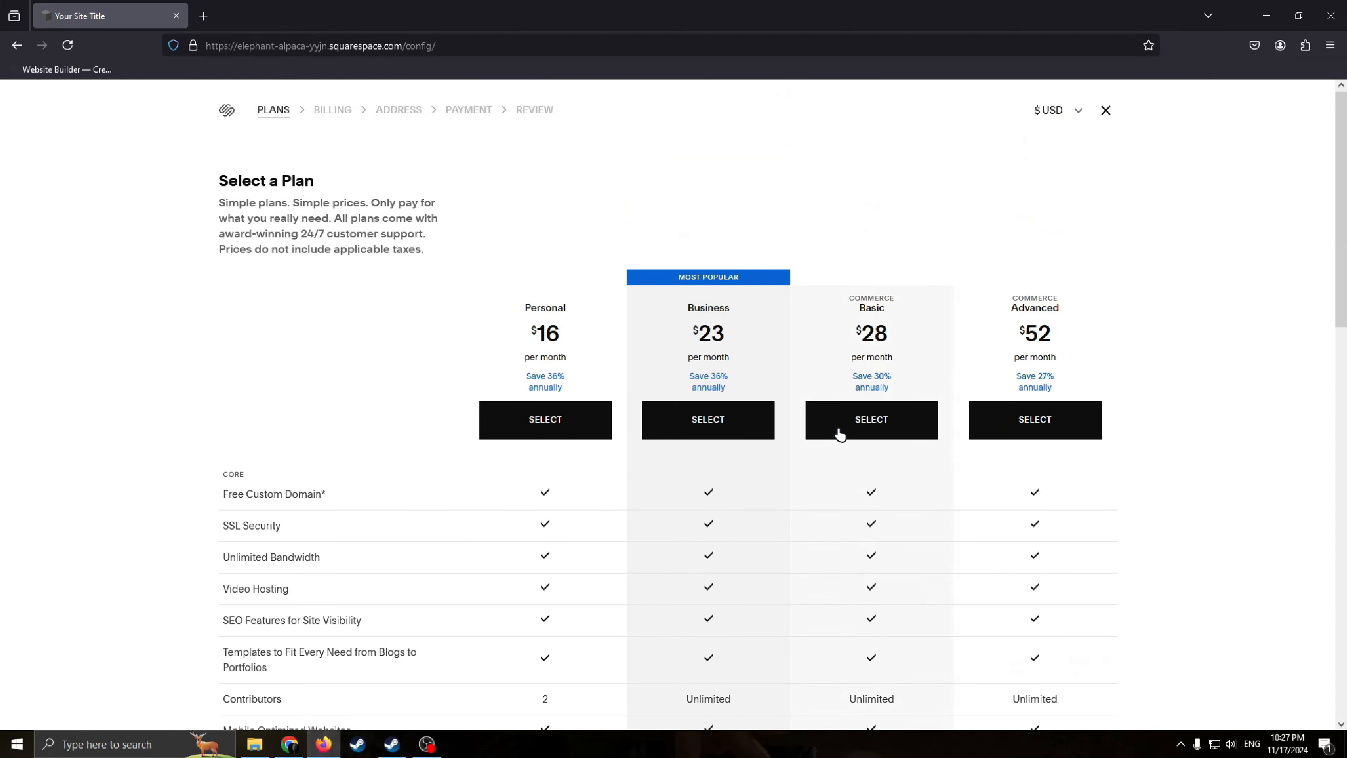
scroll(843, 430, down, 10)
scroll(787, 470, down, 4)
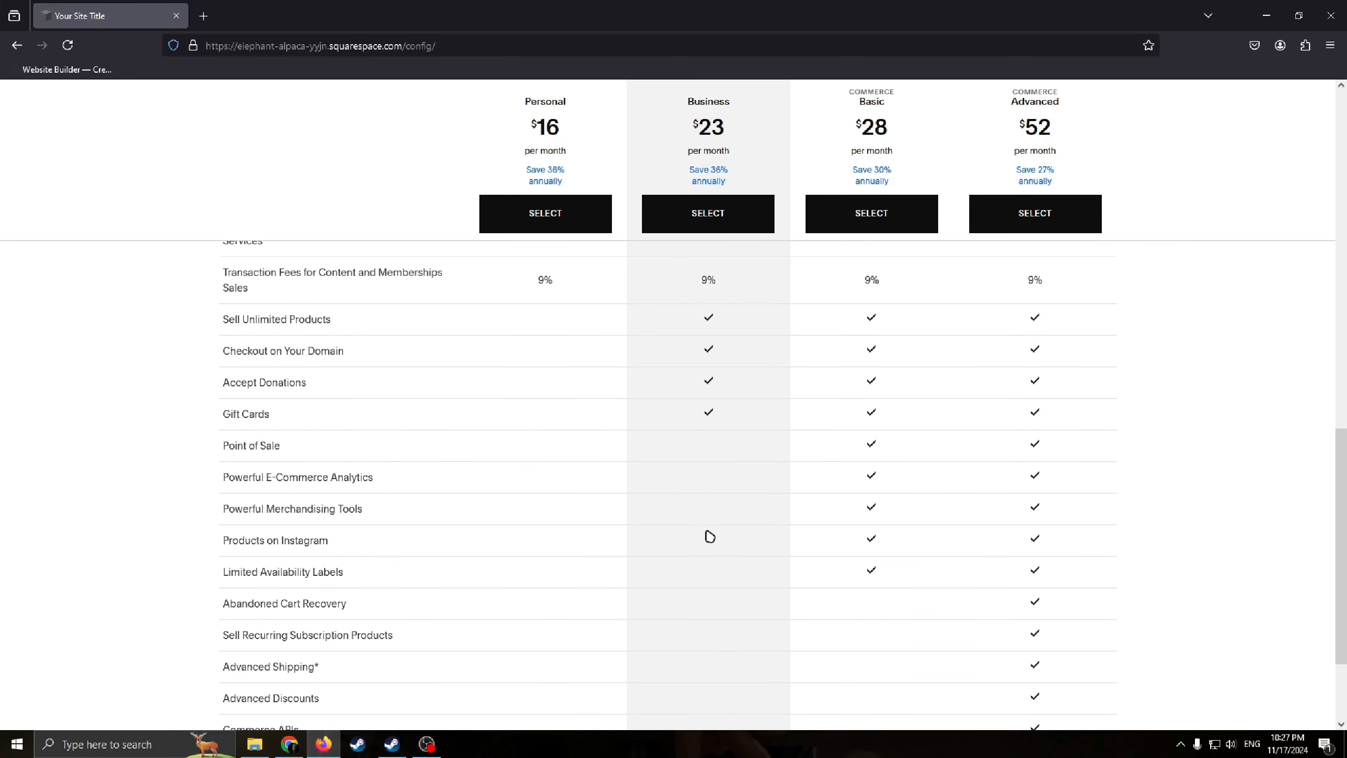
scroll(689, 456, up, 11)
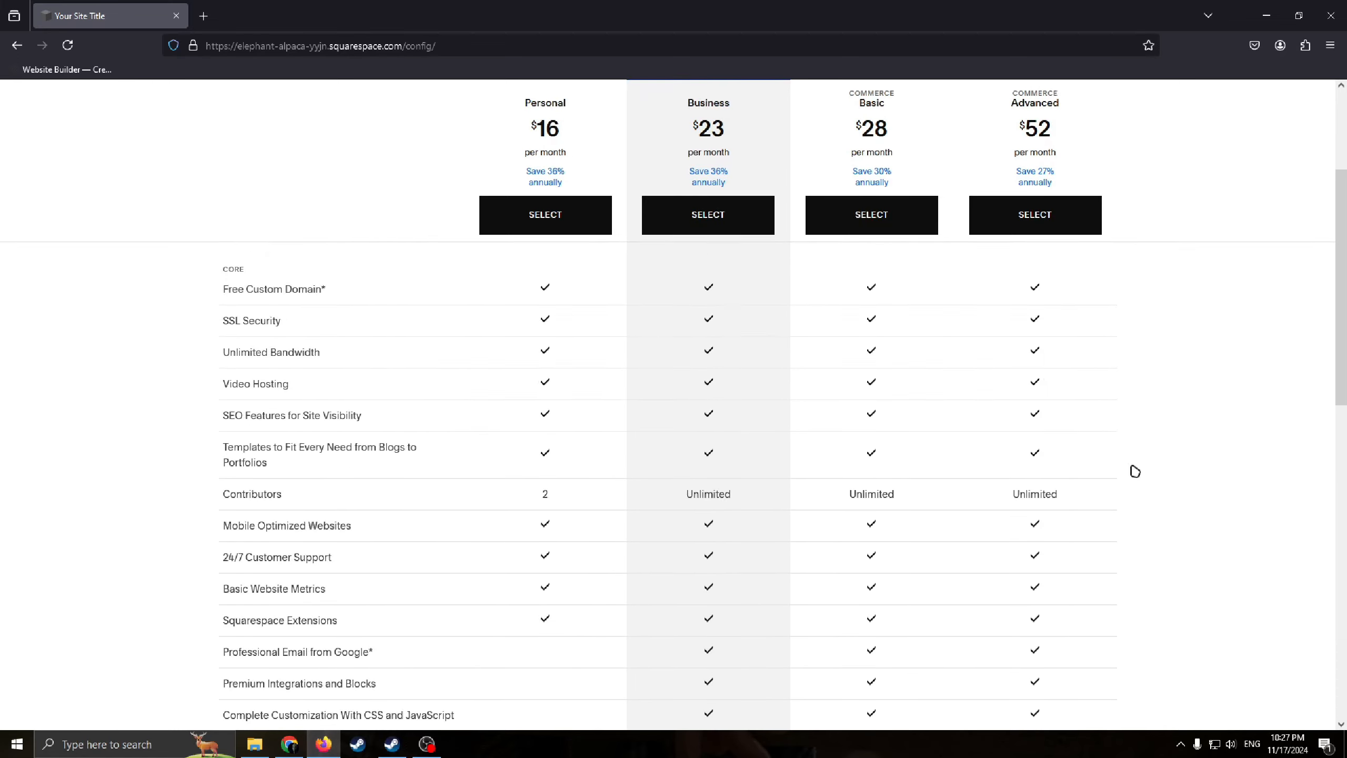
scroll(872, 474, down, 3)
scroll(869, 467, down, 10)
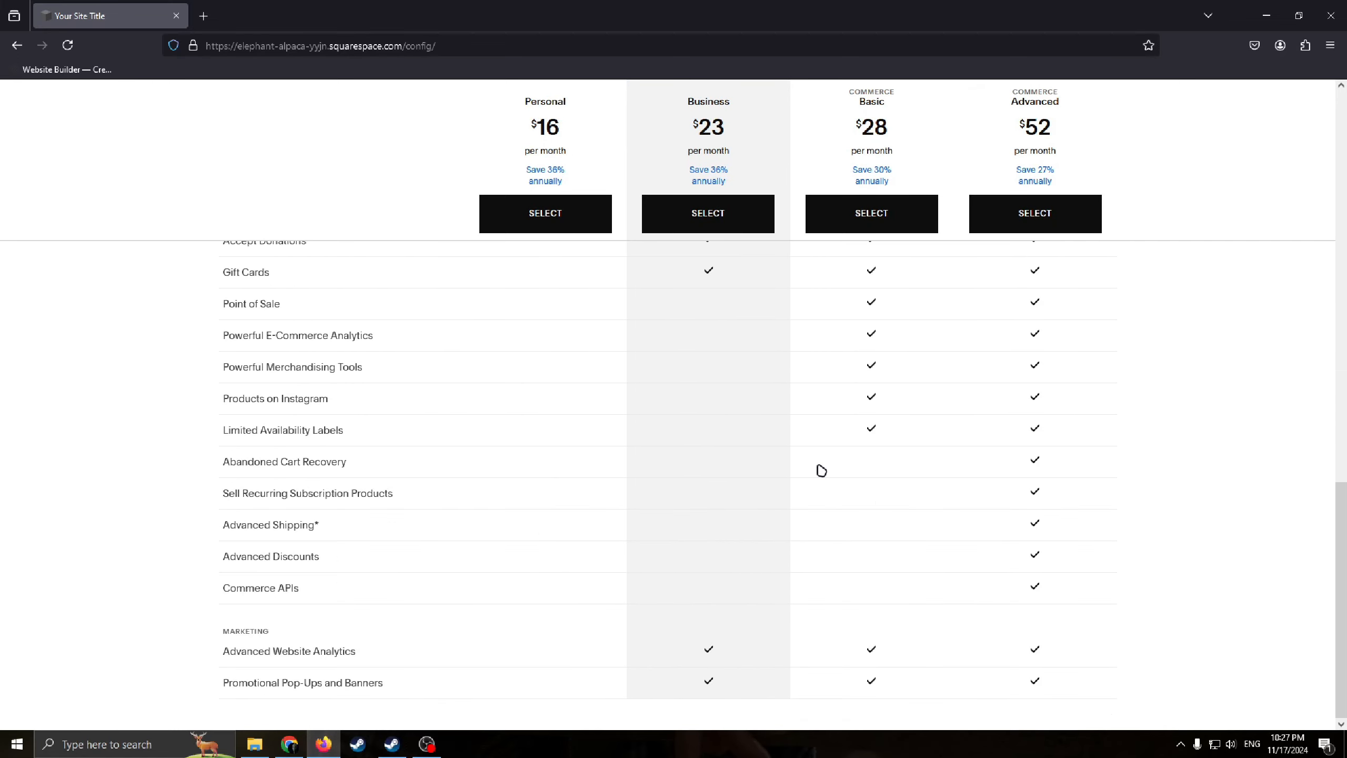
scroll(806, 462, up, 4)
scroll(791, 457, up, 1)
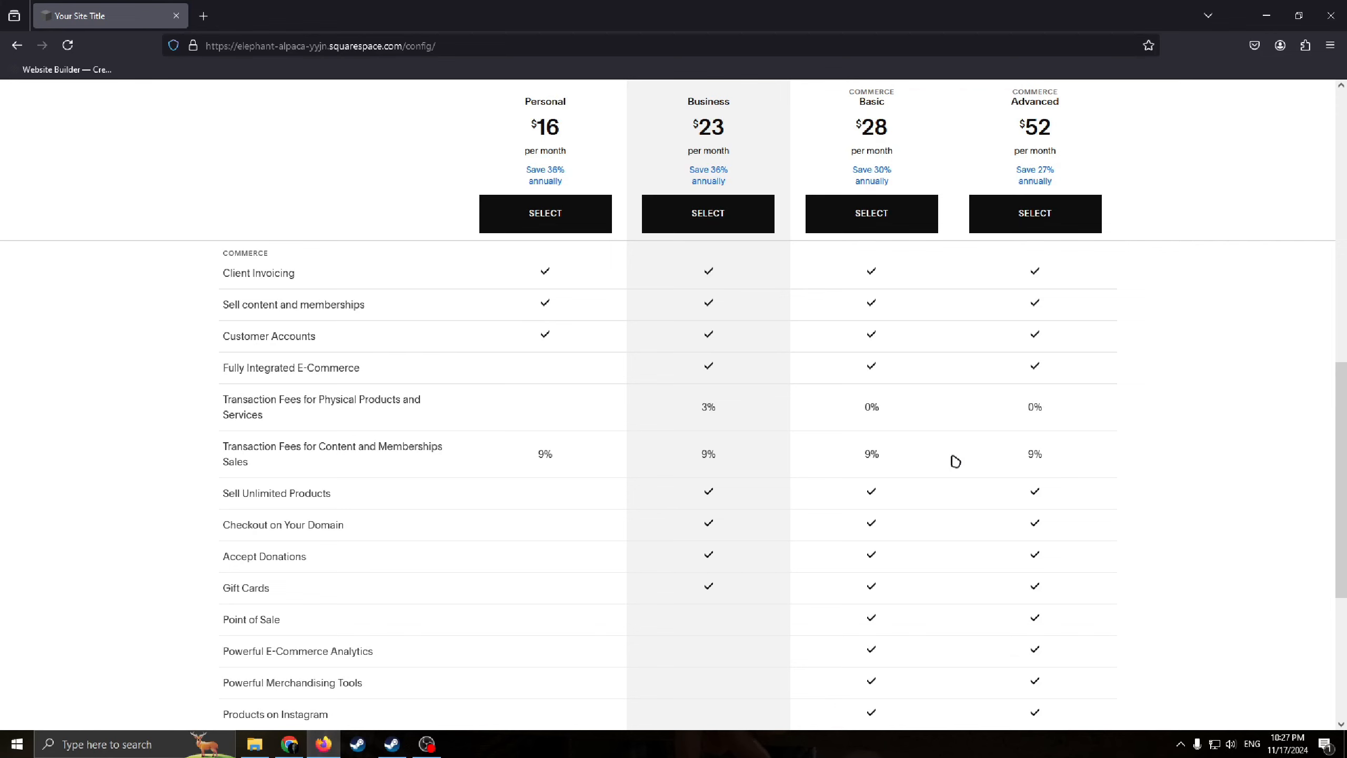
scroll(857, 468, up, 3)
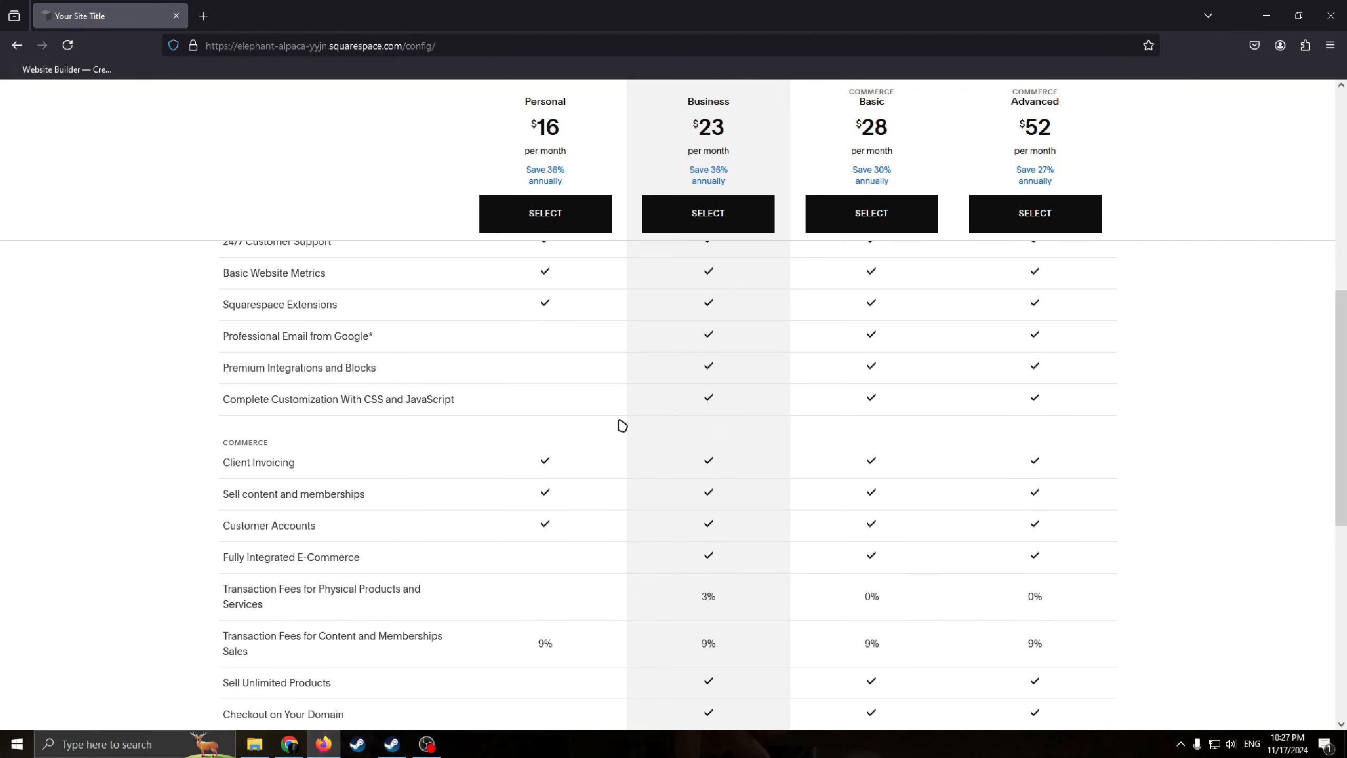
scroll(755, 527, up, 3)
scroll(815, 505, down, 5)
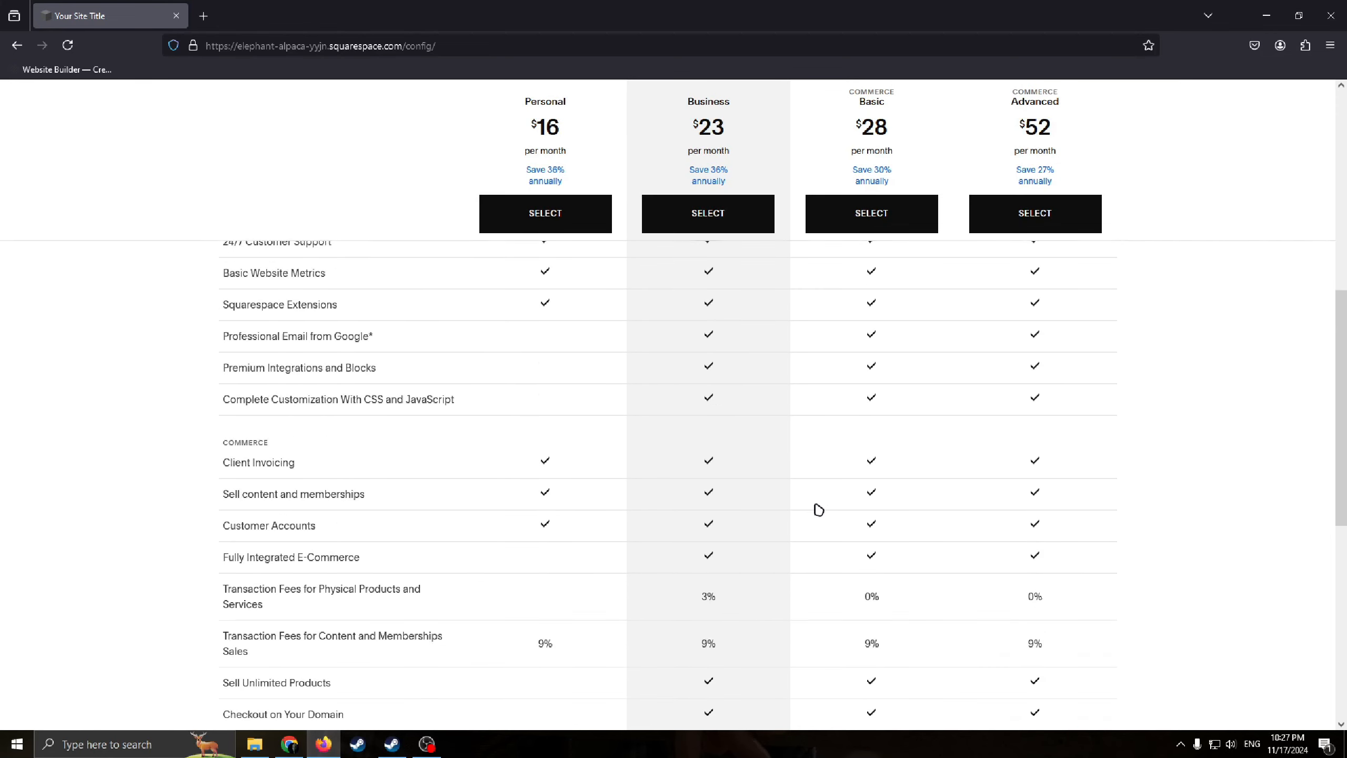
- Check the transaction fees for physical products and services under the Basic and Advanced commerce plans
drag(849, 479, 896, 475)
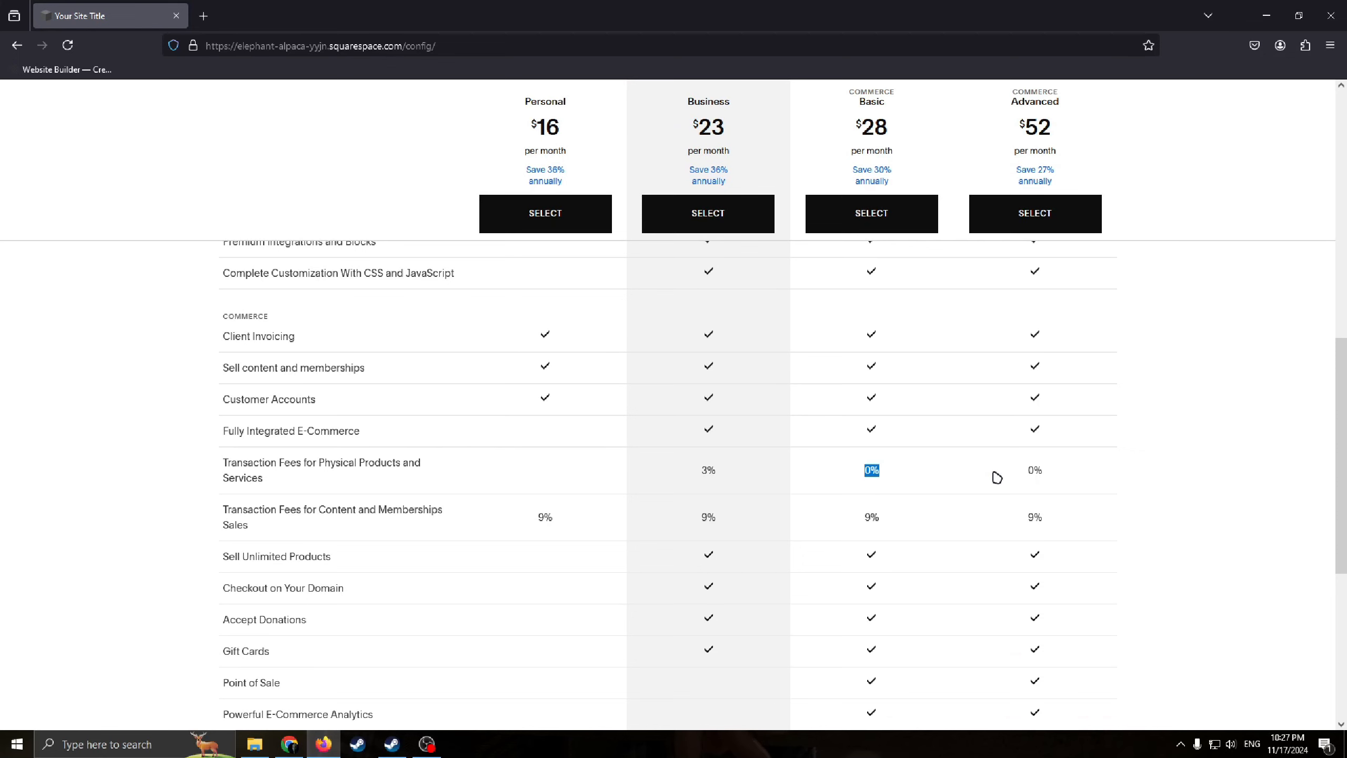
drag(1023, 475, 1066, 477)
scroll(1025, 445, up, 2)
scroll(1013, 422, down, 2)
drag(859, 97, 1076, 107)
click(1076, 106)
scroll(755, 335, up, 12)
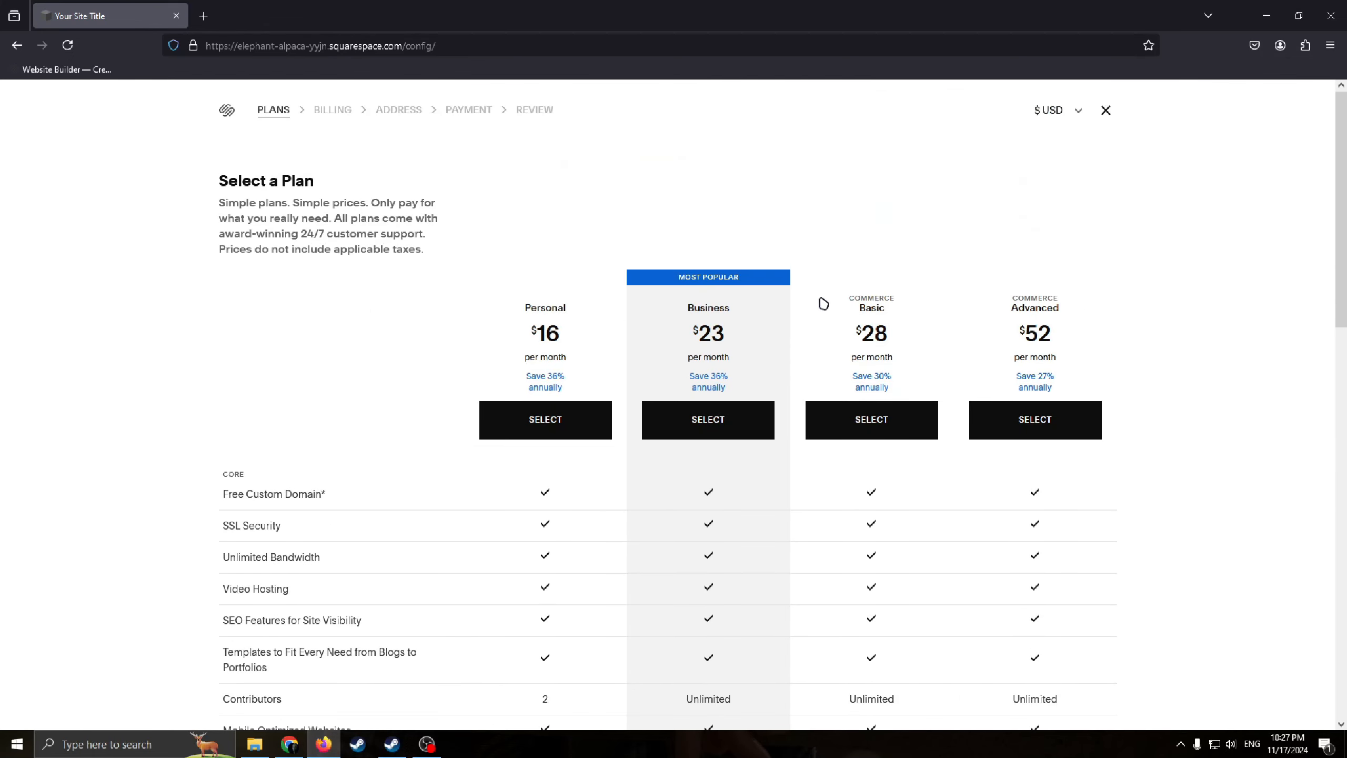
- Review the Business plan's price and read the description of the Unlimited Bandwidth feature
scroll(824, 303, down, 2)
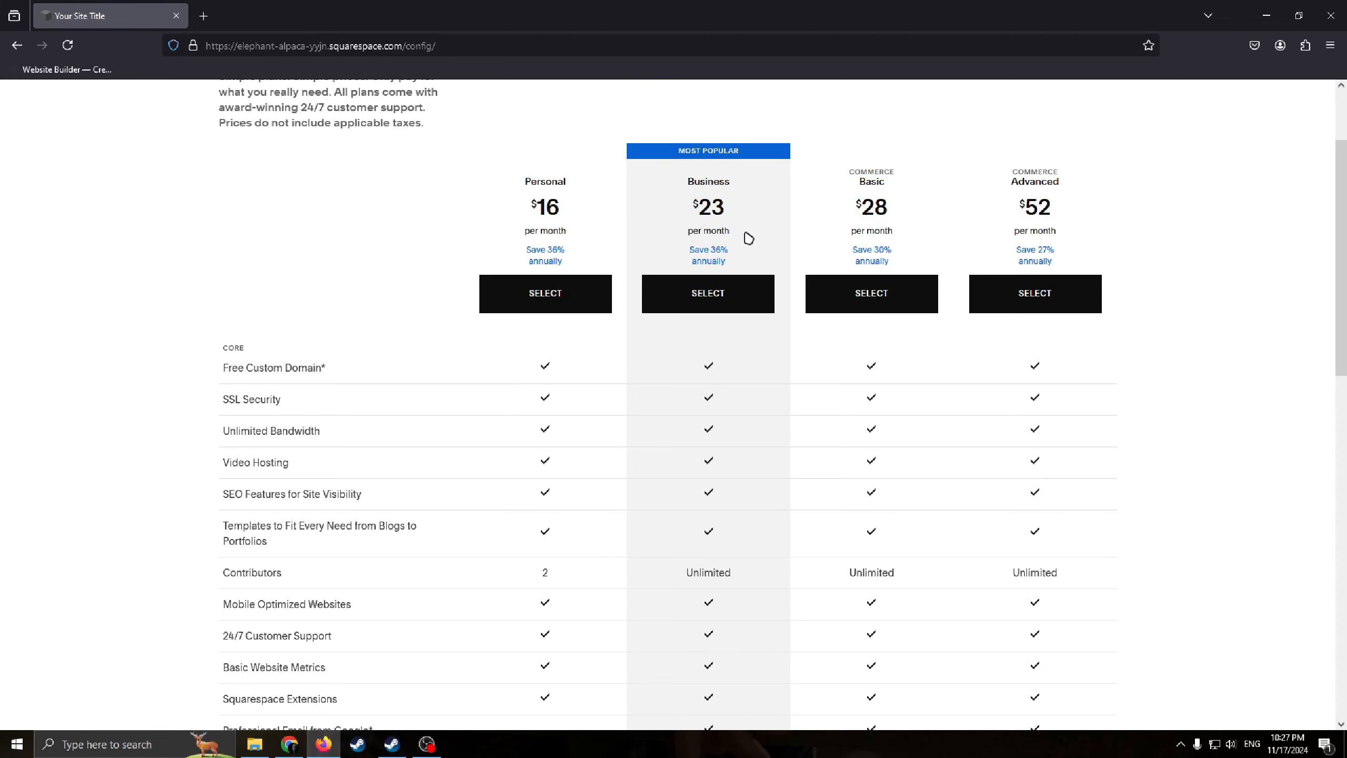
drag(688, 179, 702, 222)
click(753, 156)
scroll(742, 427, up, 2)
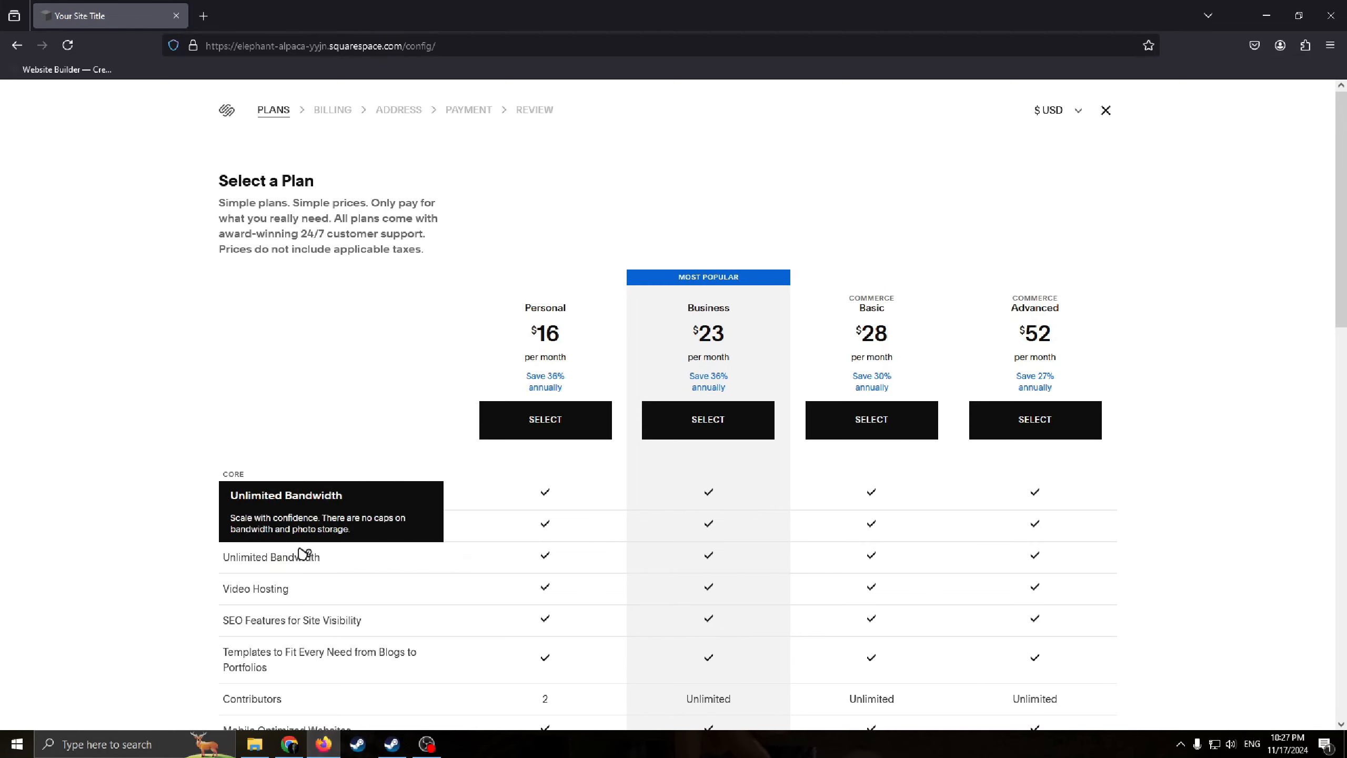
mouse_move(259, 540)
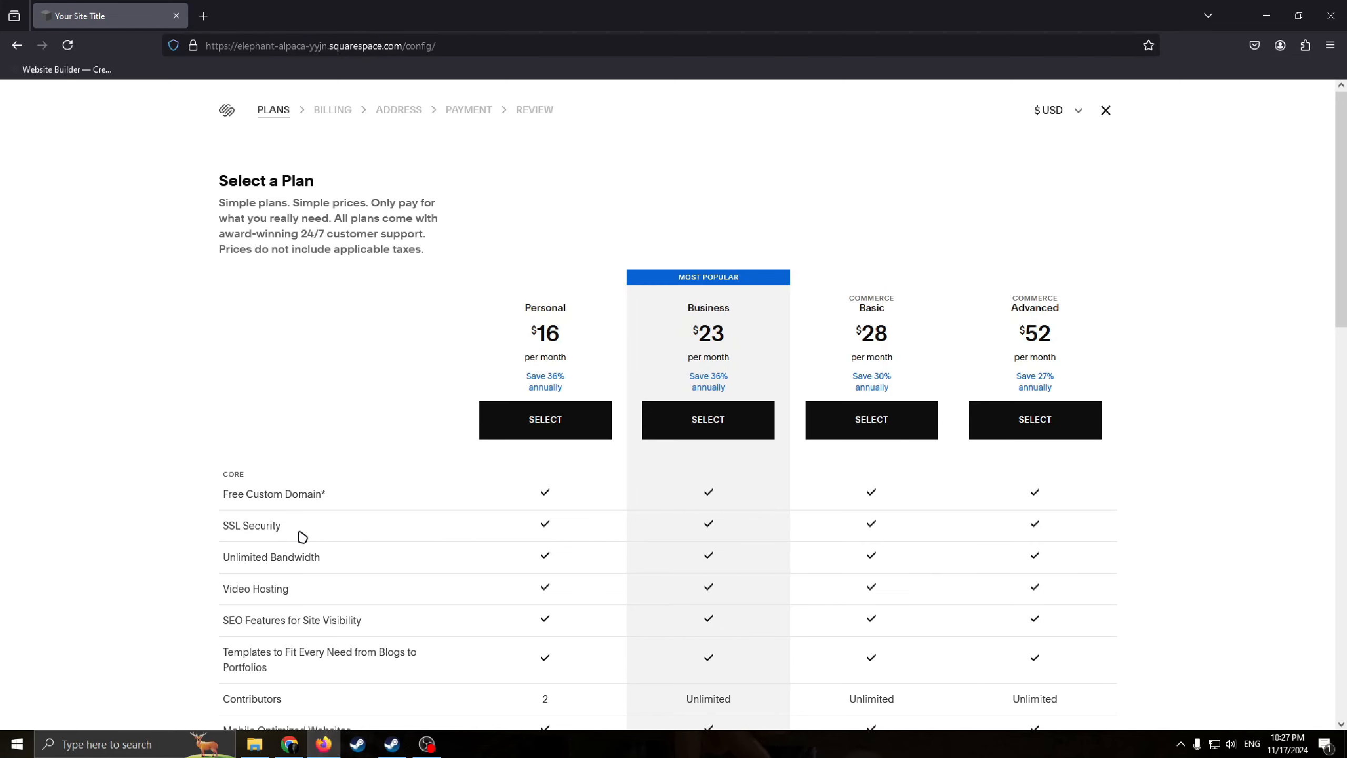
scroll(358, 566, down, 1)
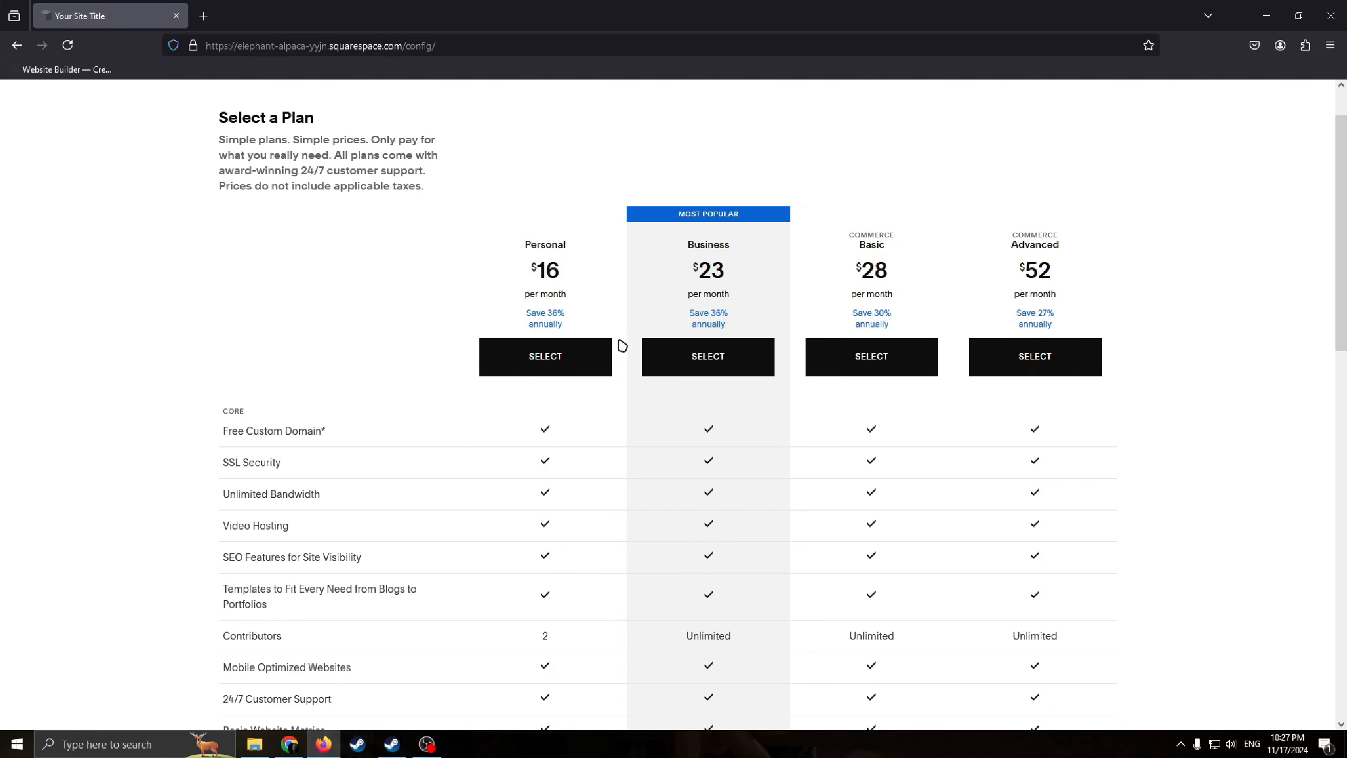
scroll(618, 281, up, 1)
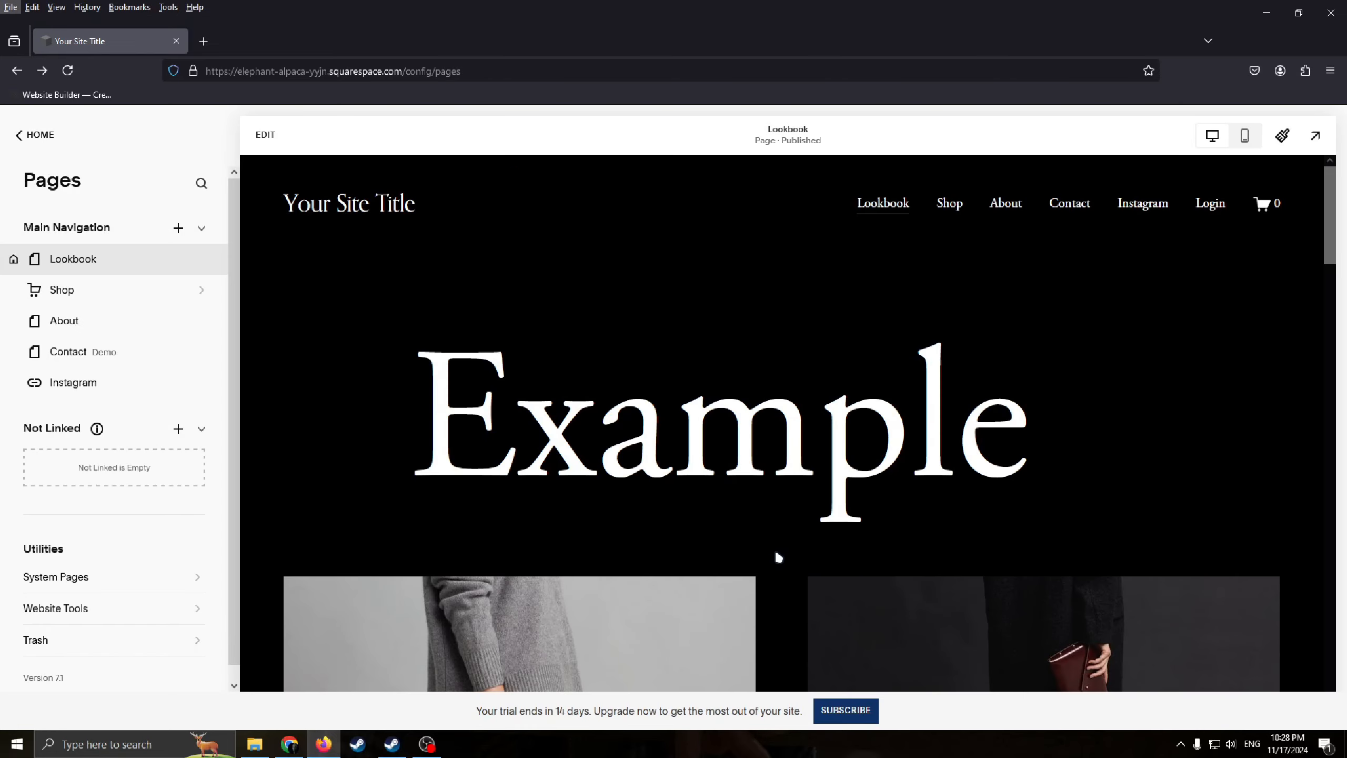
scroll(776, 556, down, 3)
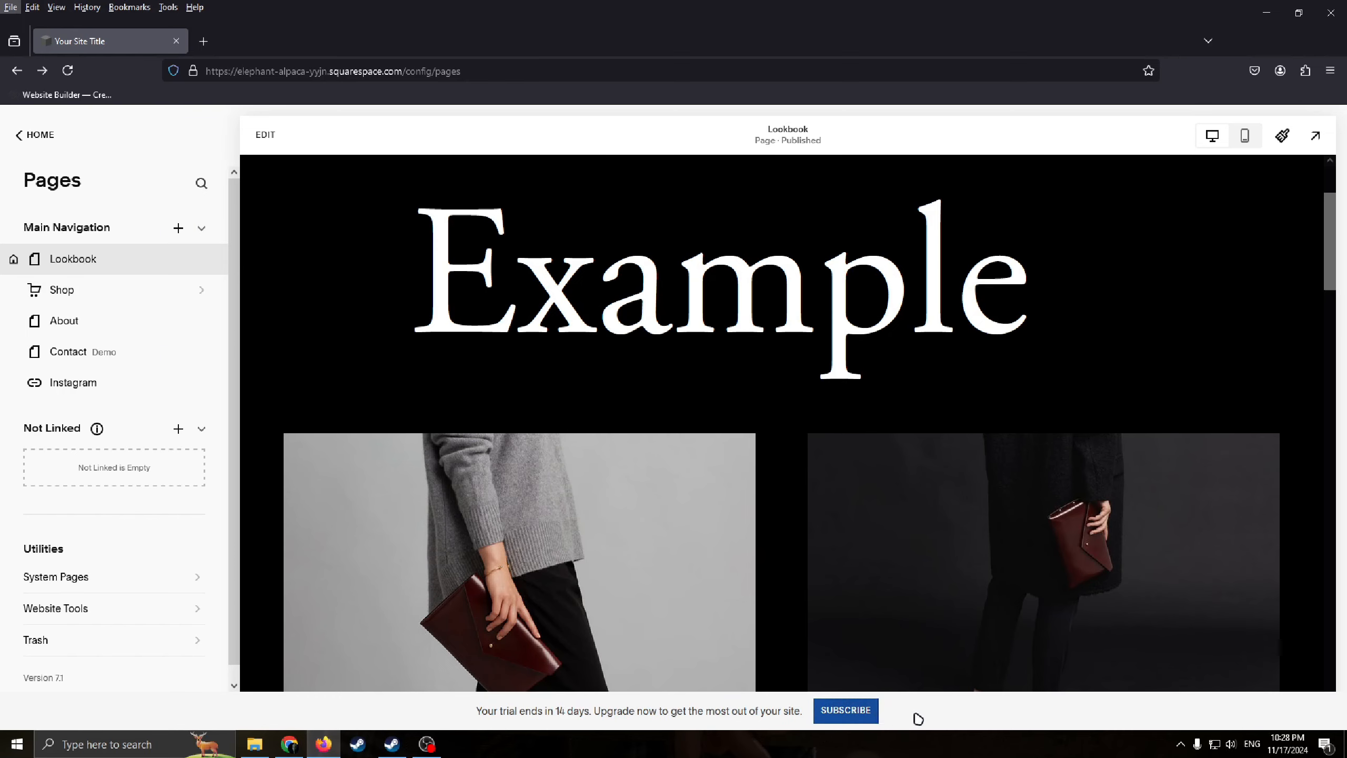
scroll(852, 322, down, 5)
scroll(560, 408, up, 6)
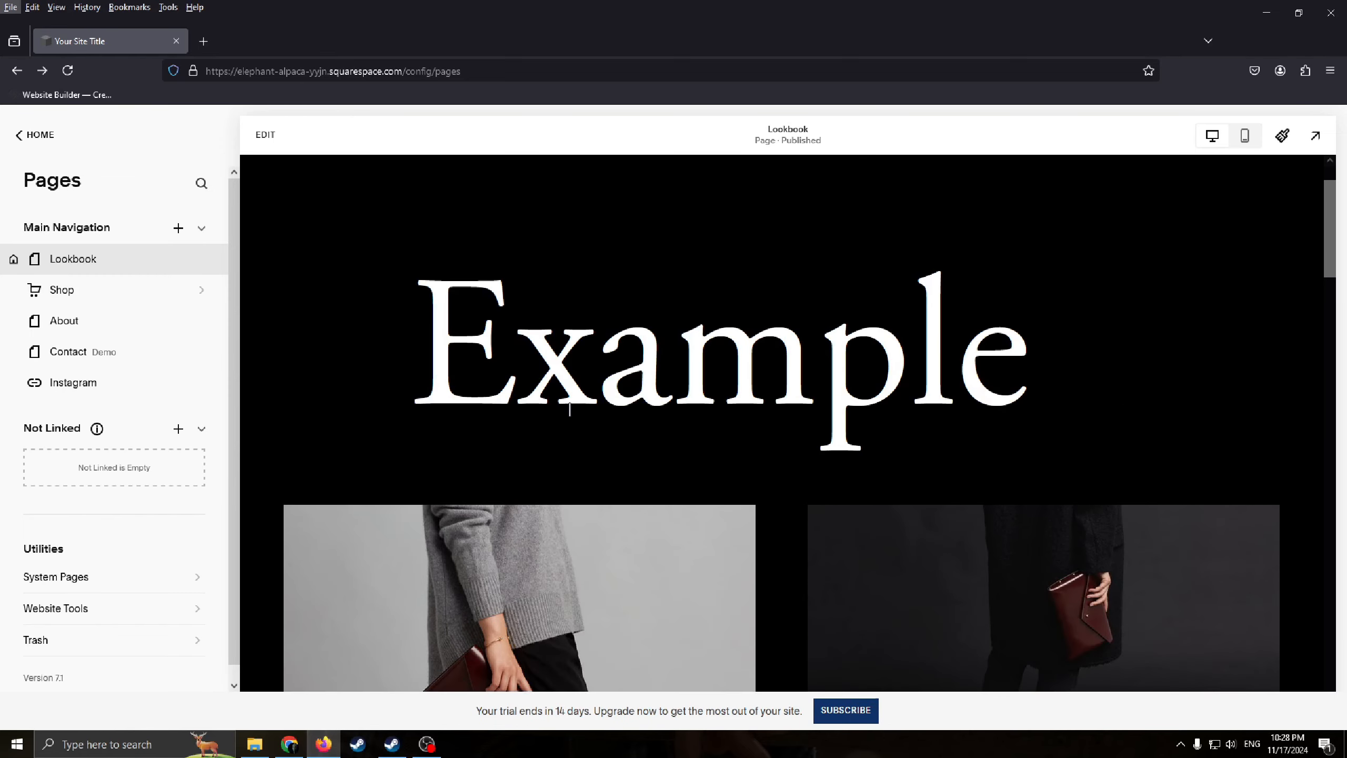